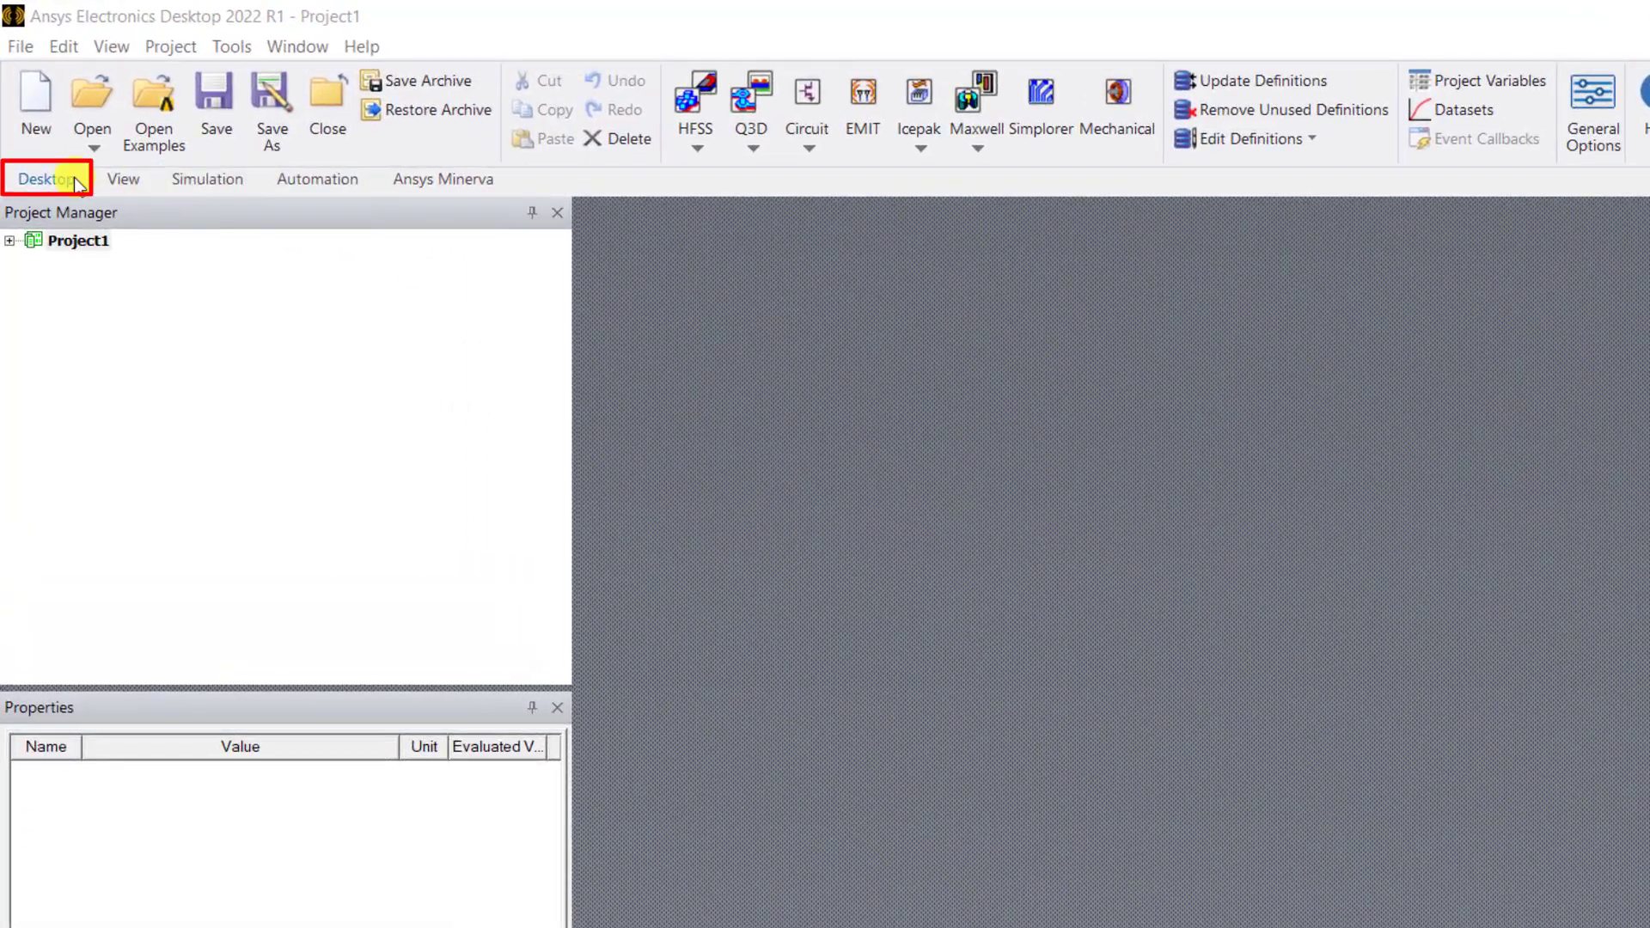
Step: Insert a new Circuit1 design into Project1 with the workflow left at None
click(806, 101)
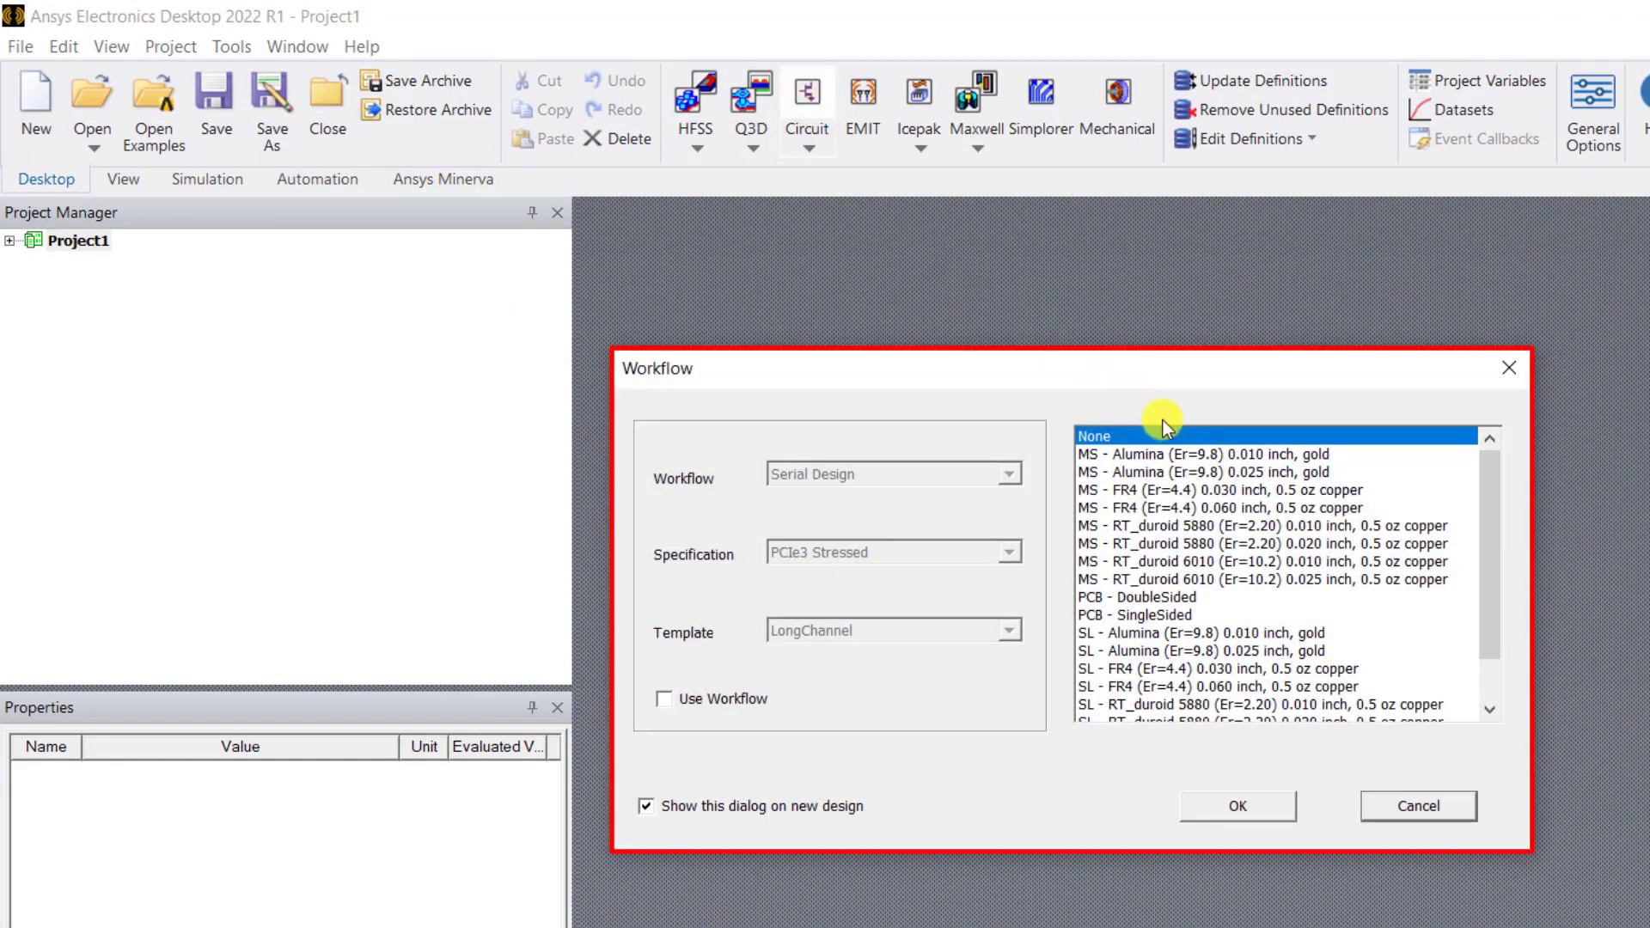
click(1260, 814)
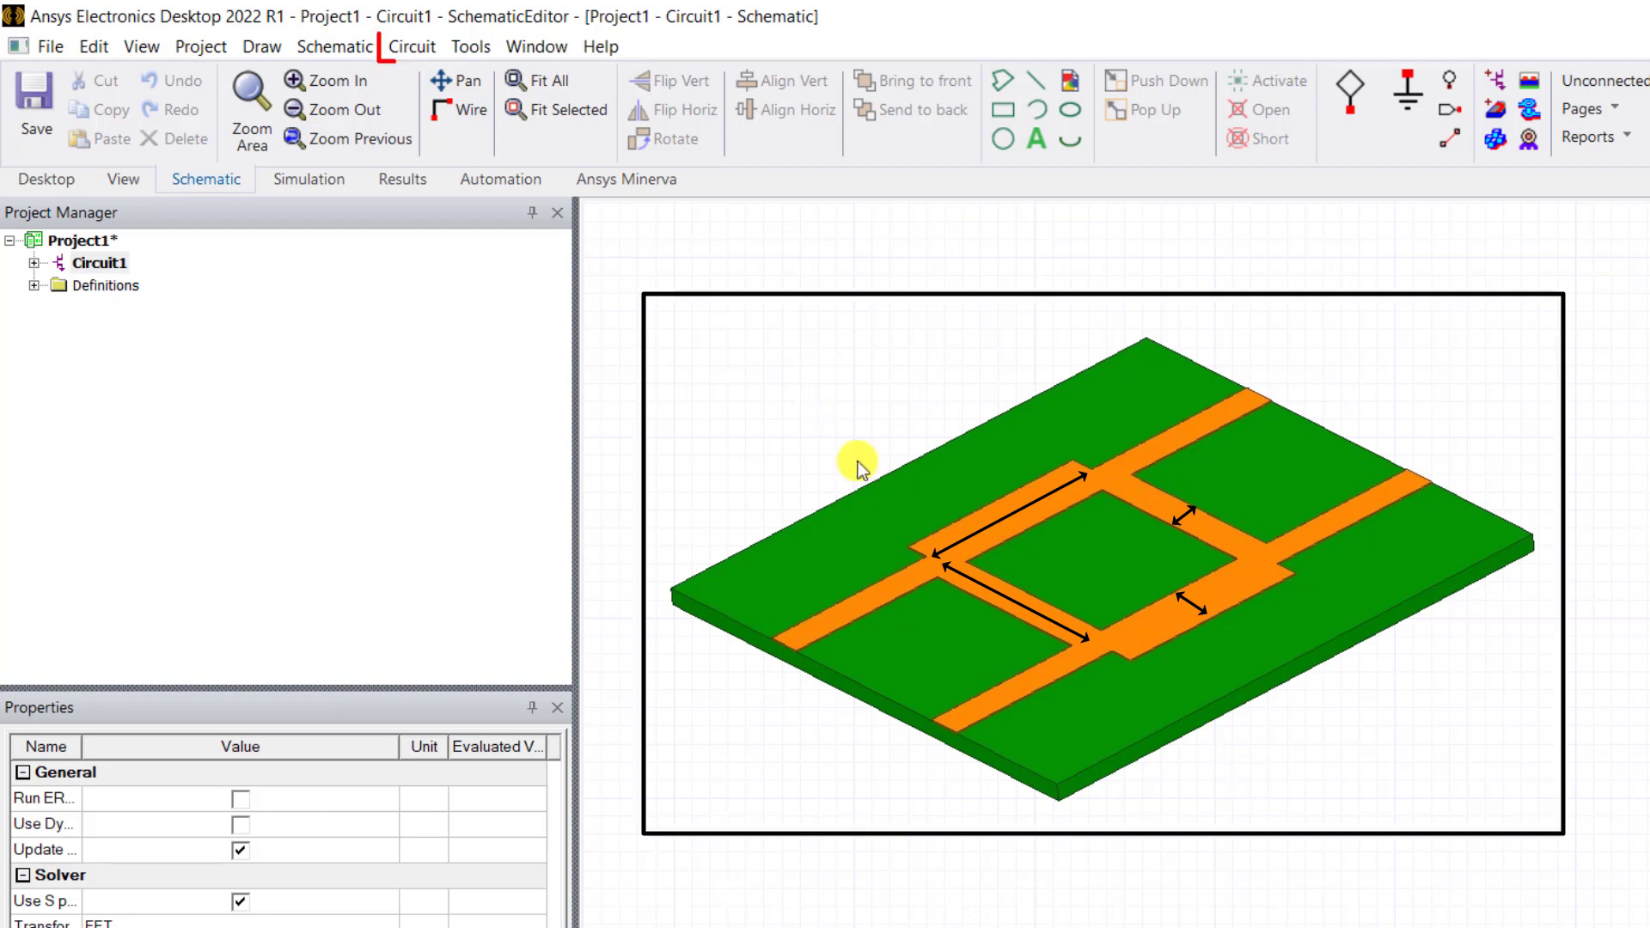
Step: Launch the Circuit > TRL > Microstrip > Single calculator and start a new substrate
click(430, 48)
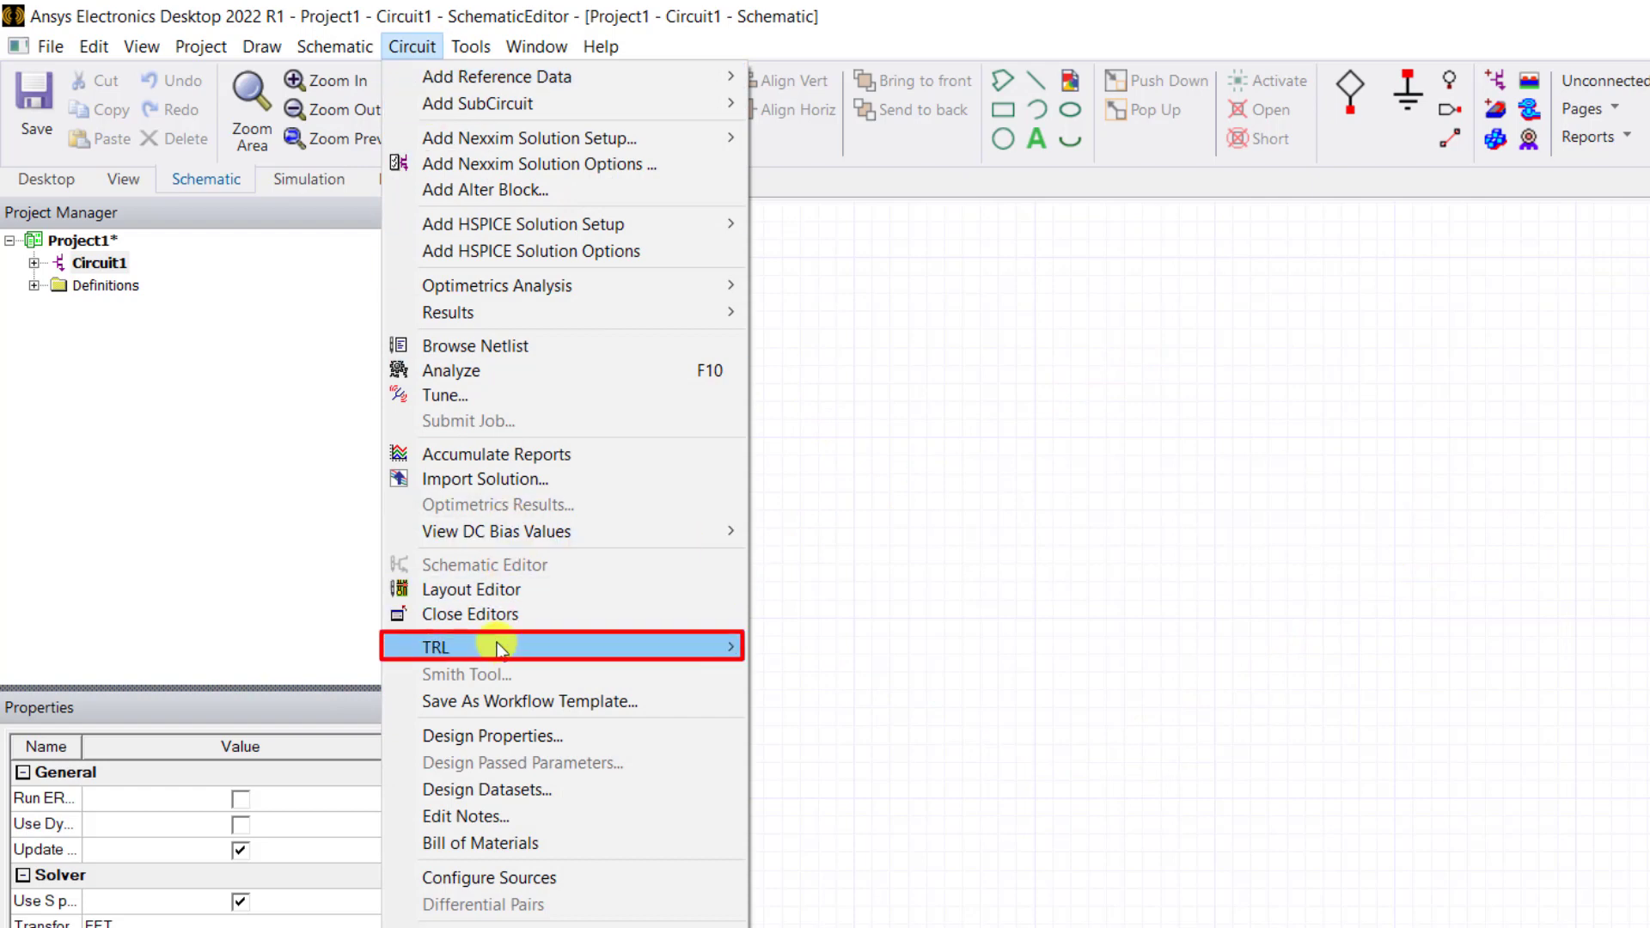
mouse_move(645, 651)
mouse_move(962, 650)
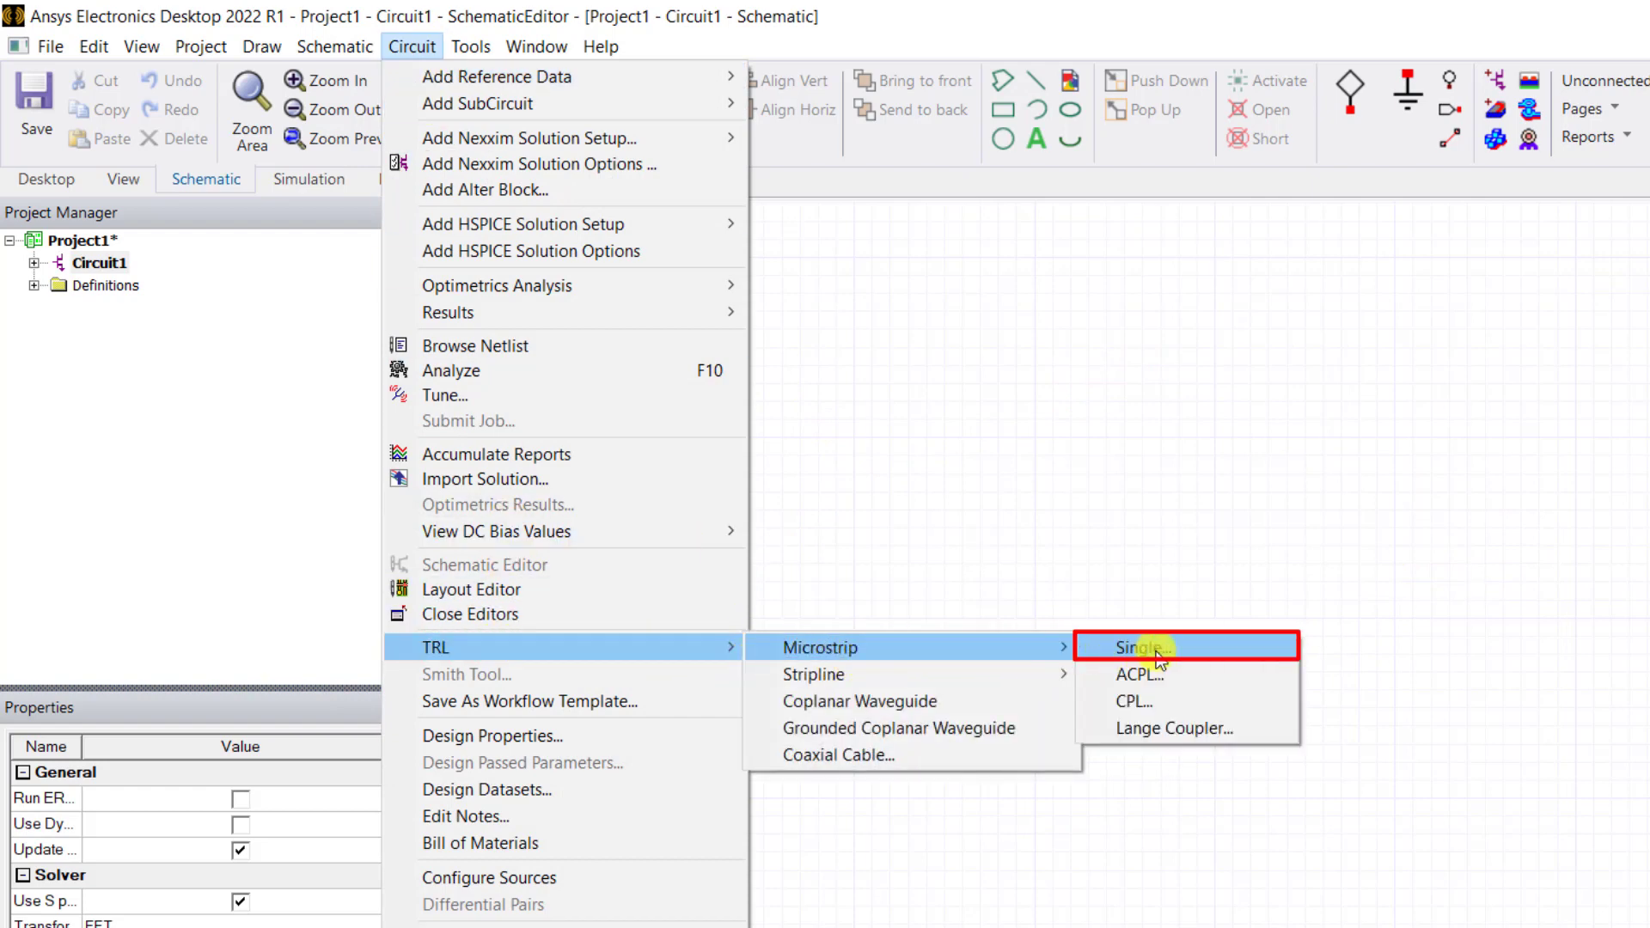
click(1208, 650)
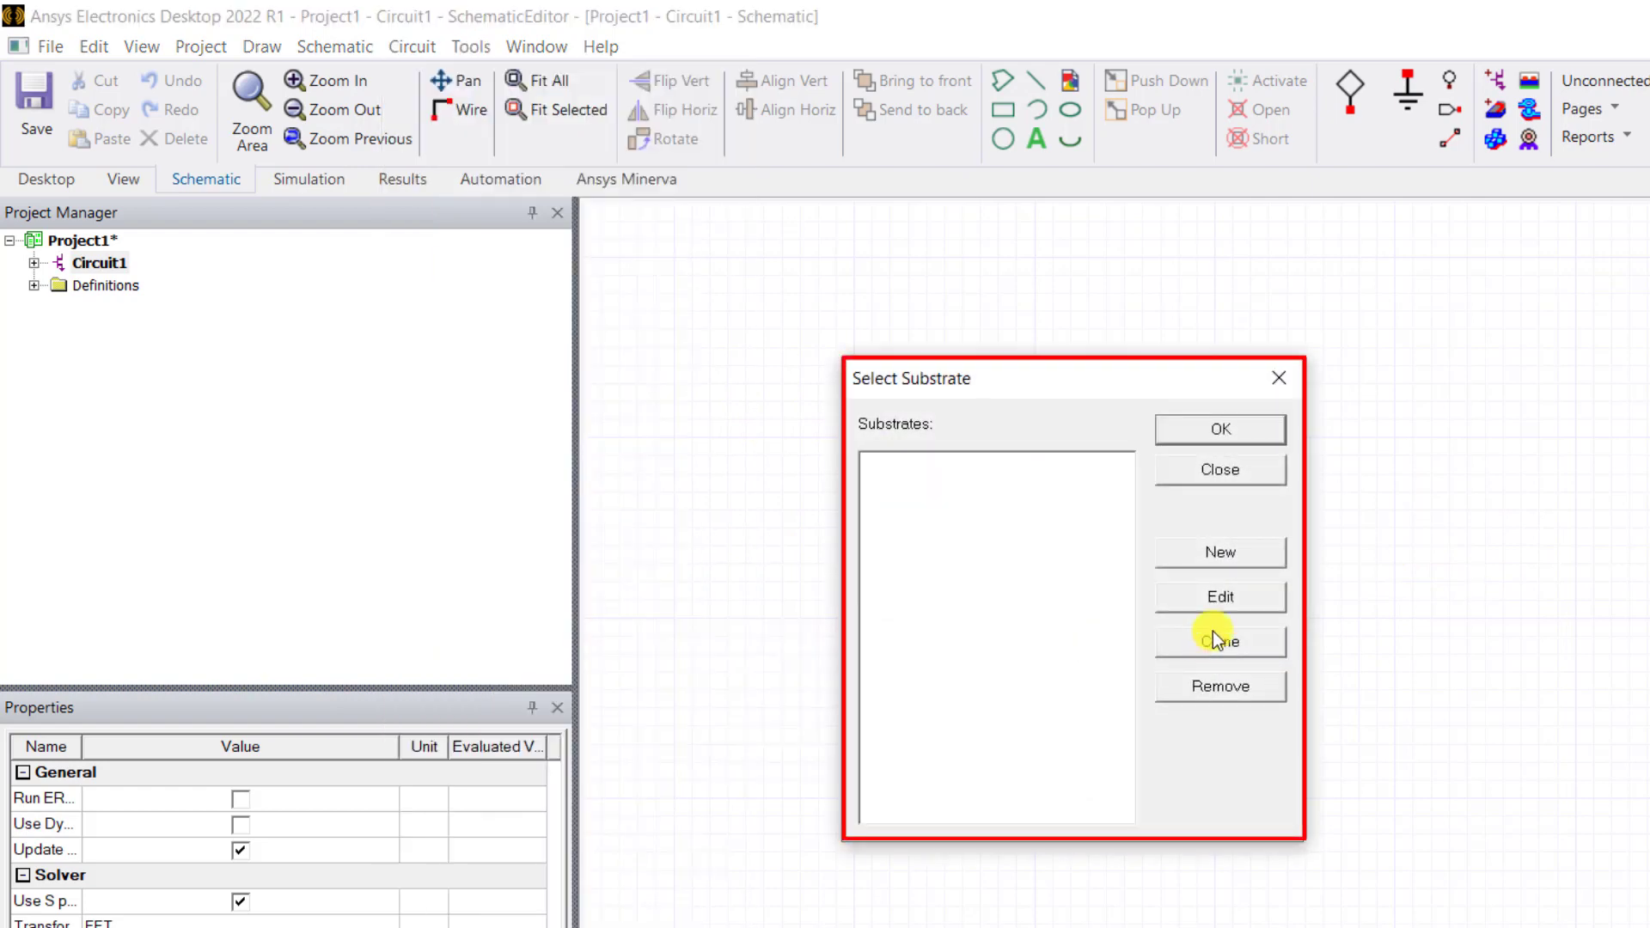
click(1226, 554)
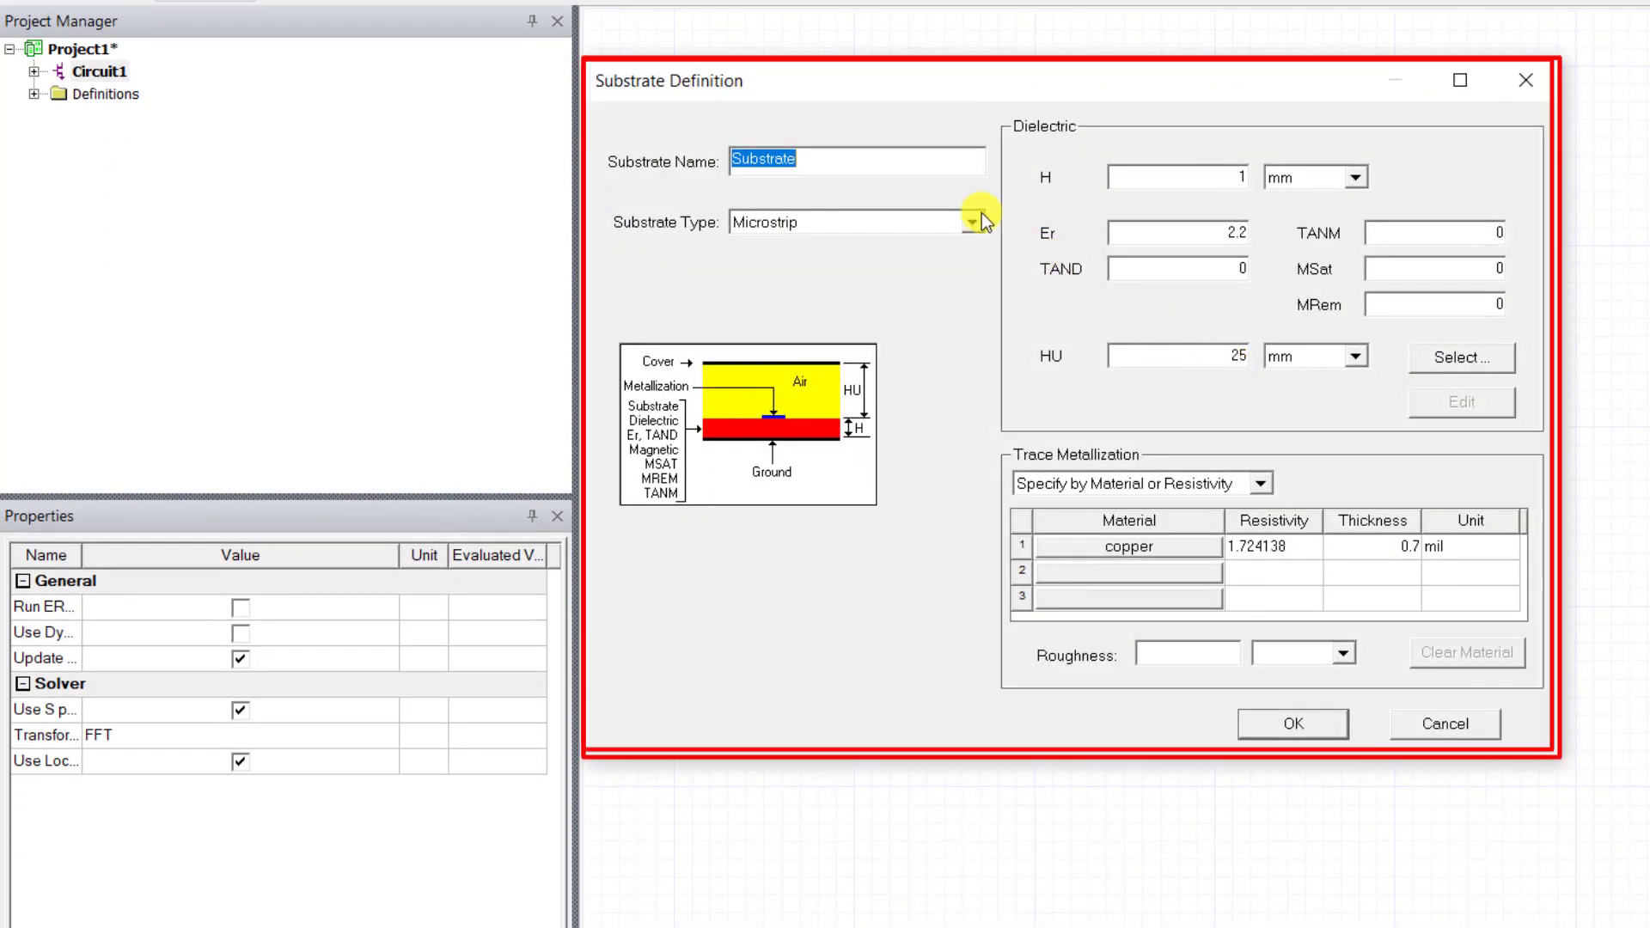
Step: Define substrate FR4 with Er 4.4, TAND 0.02 and copper thickness 0, and use it
text(FR4)
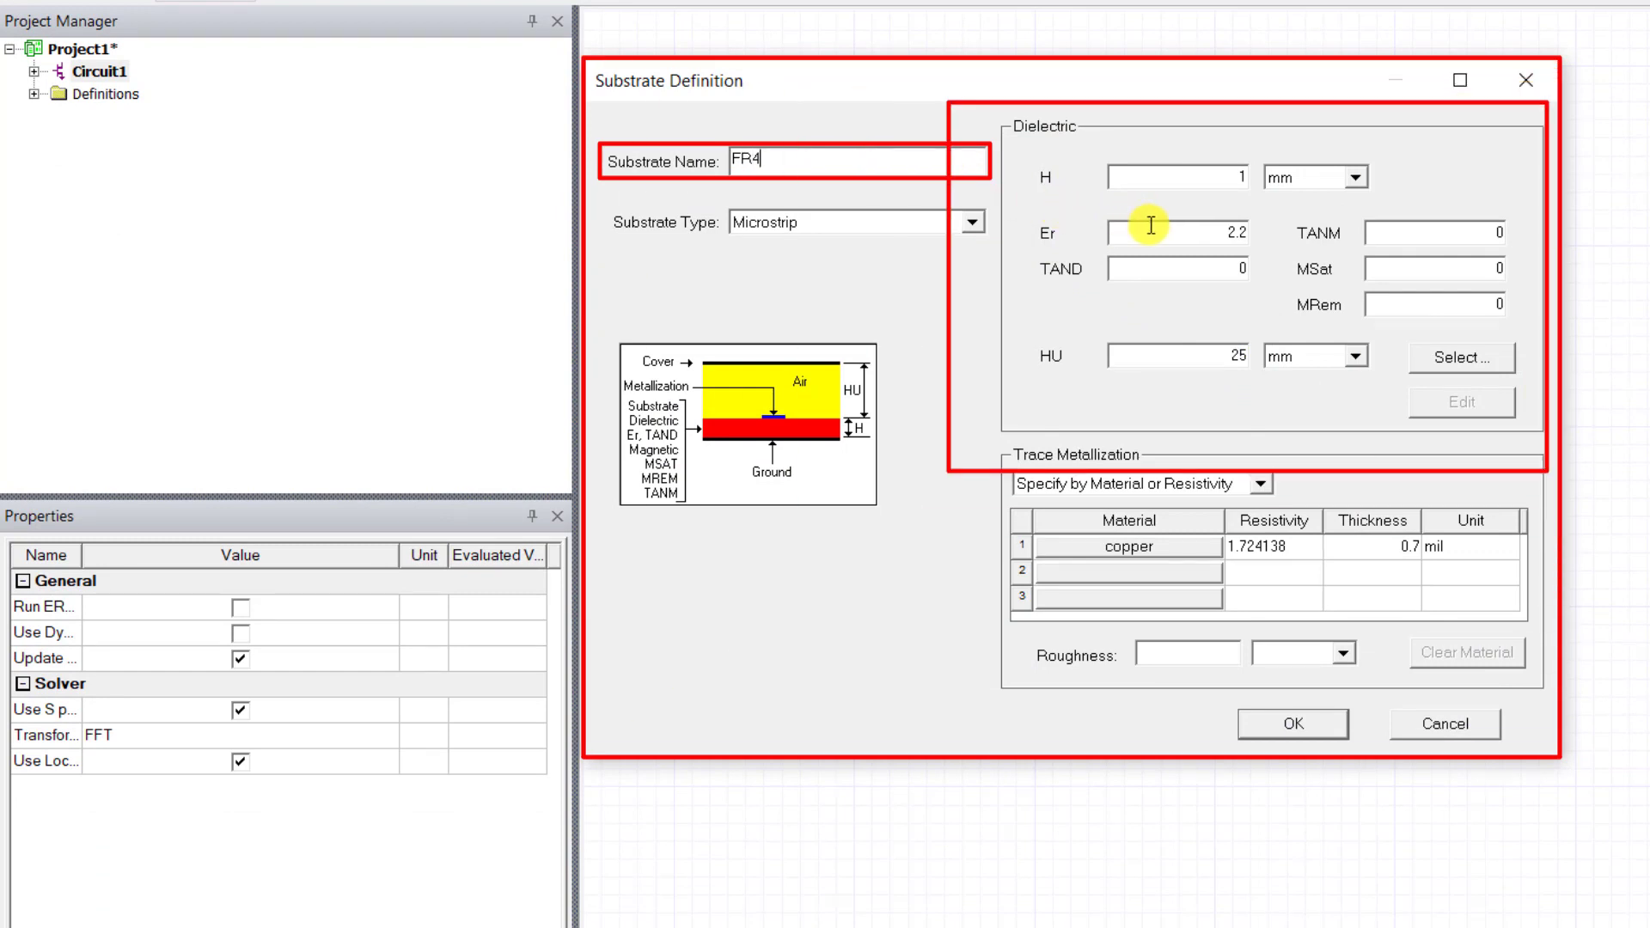
double_click(1152, 228)
text(4.4)
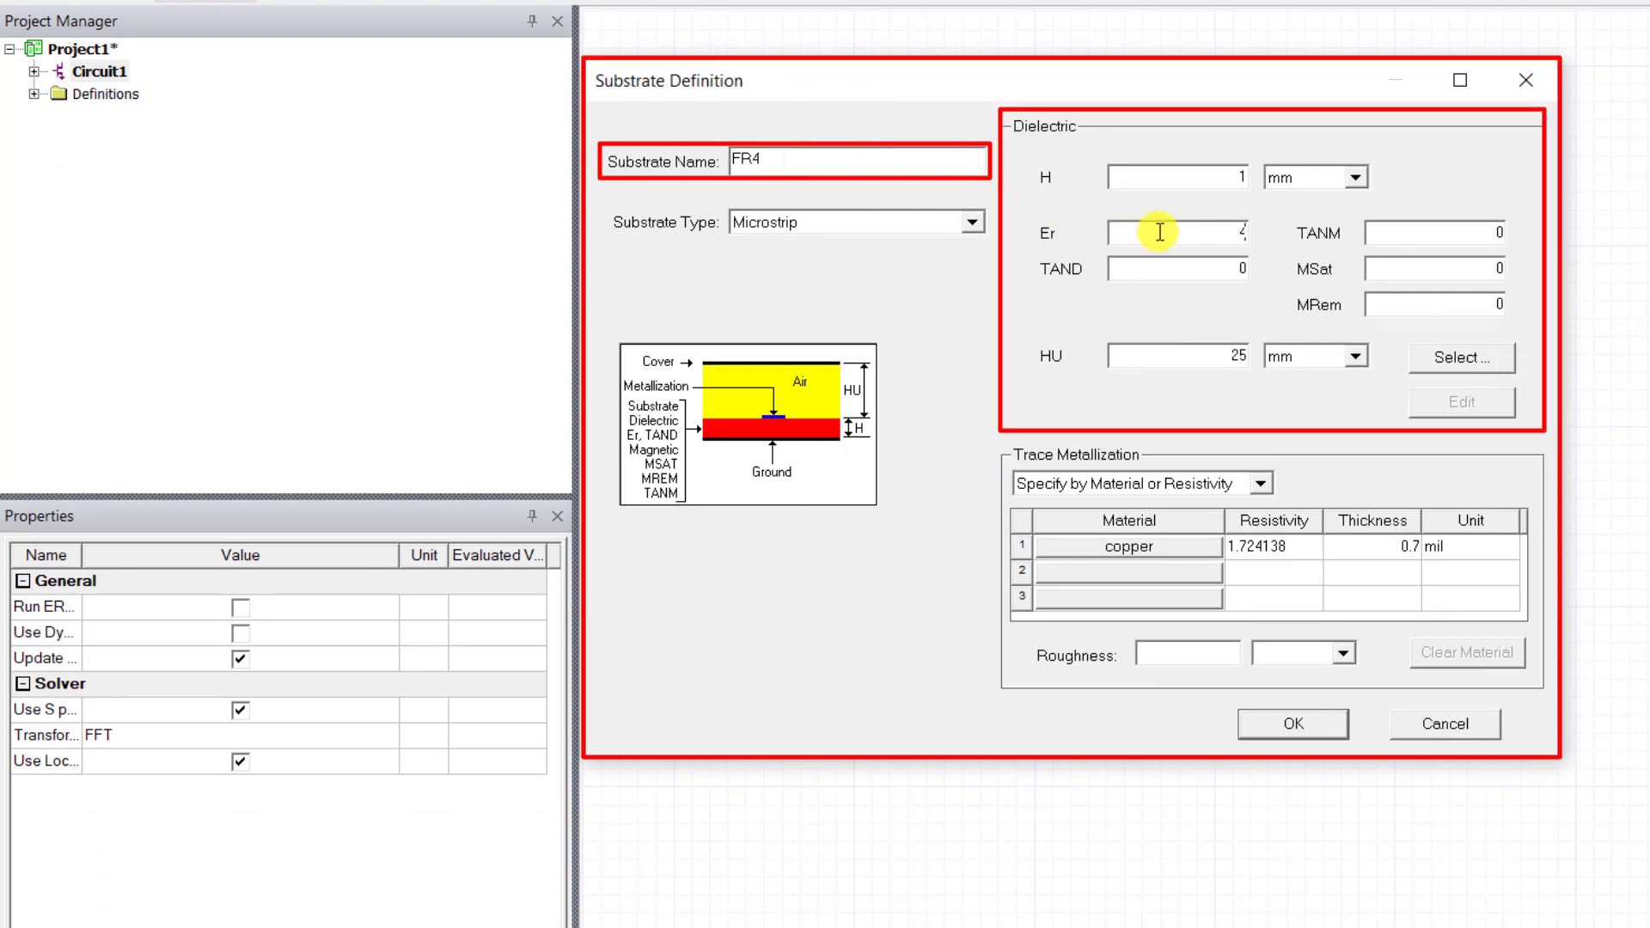
double_click(1155, 267)
text(0.02)
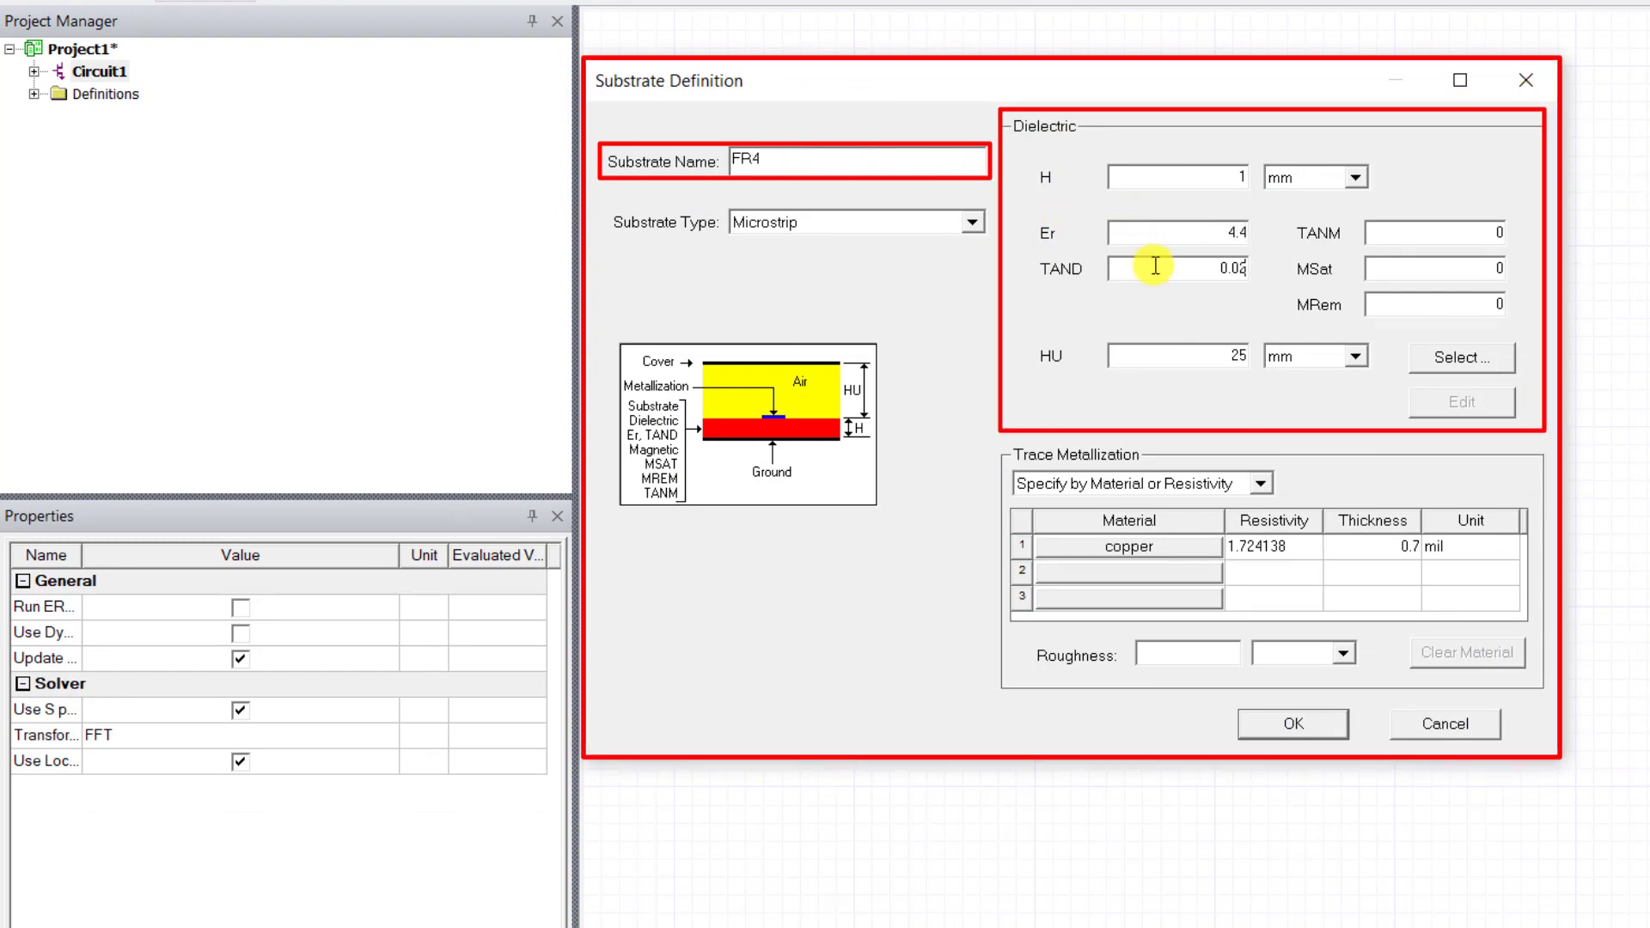
click(1373, 555)
text(0)
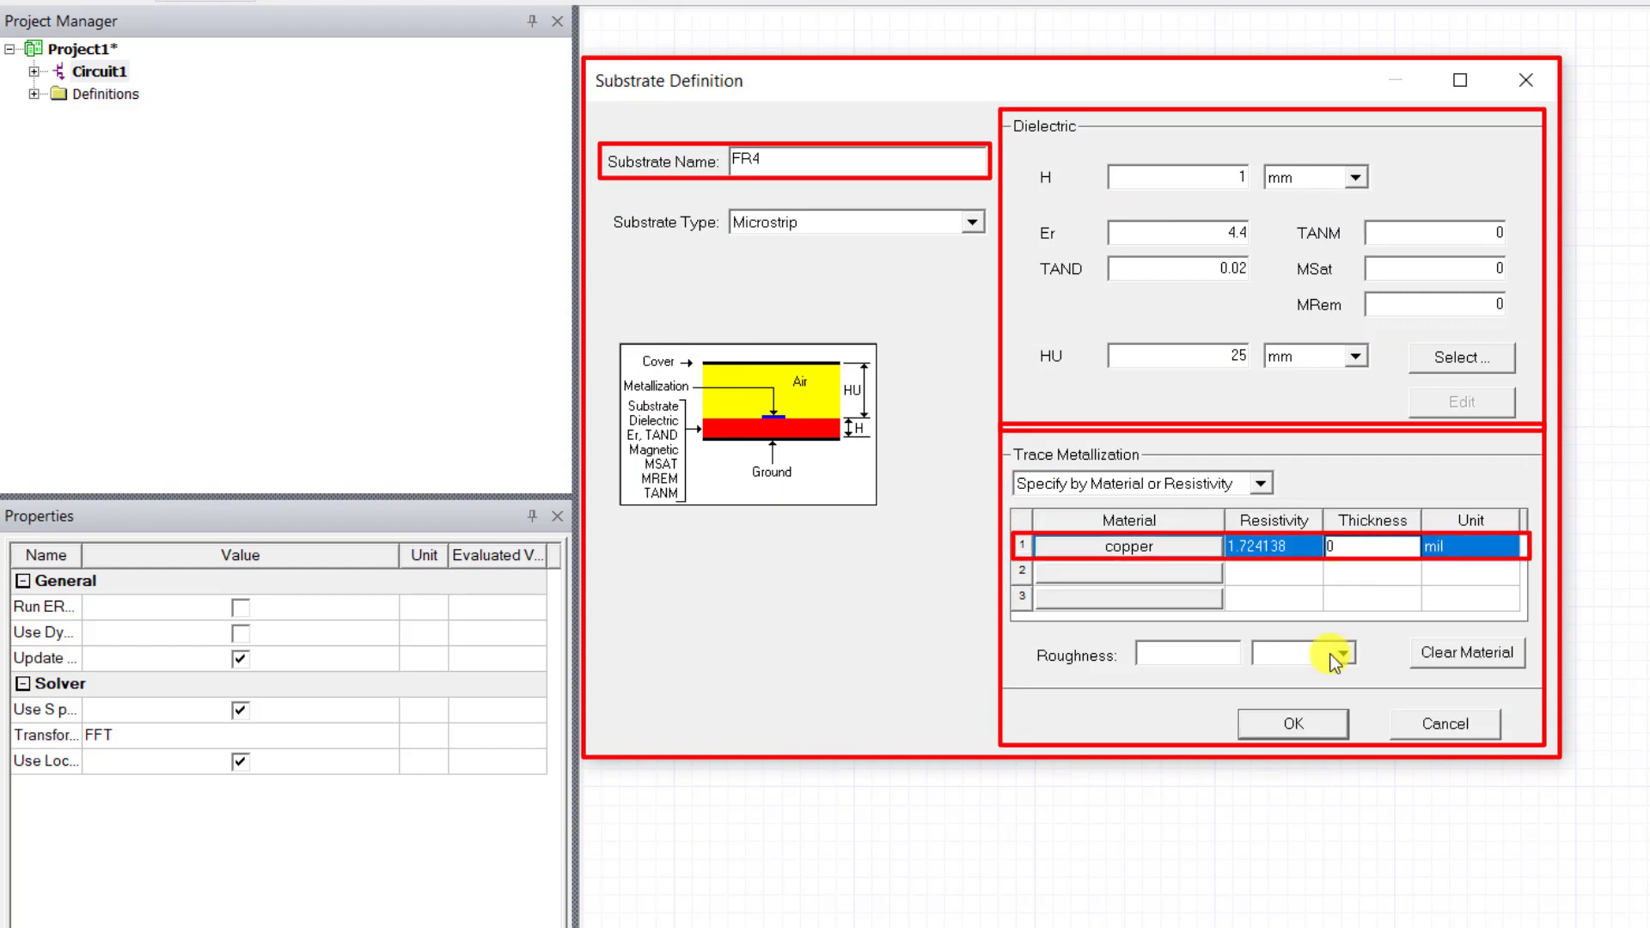
click(1320, 725)
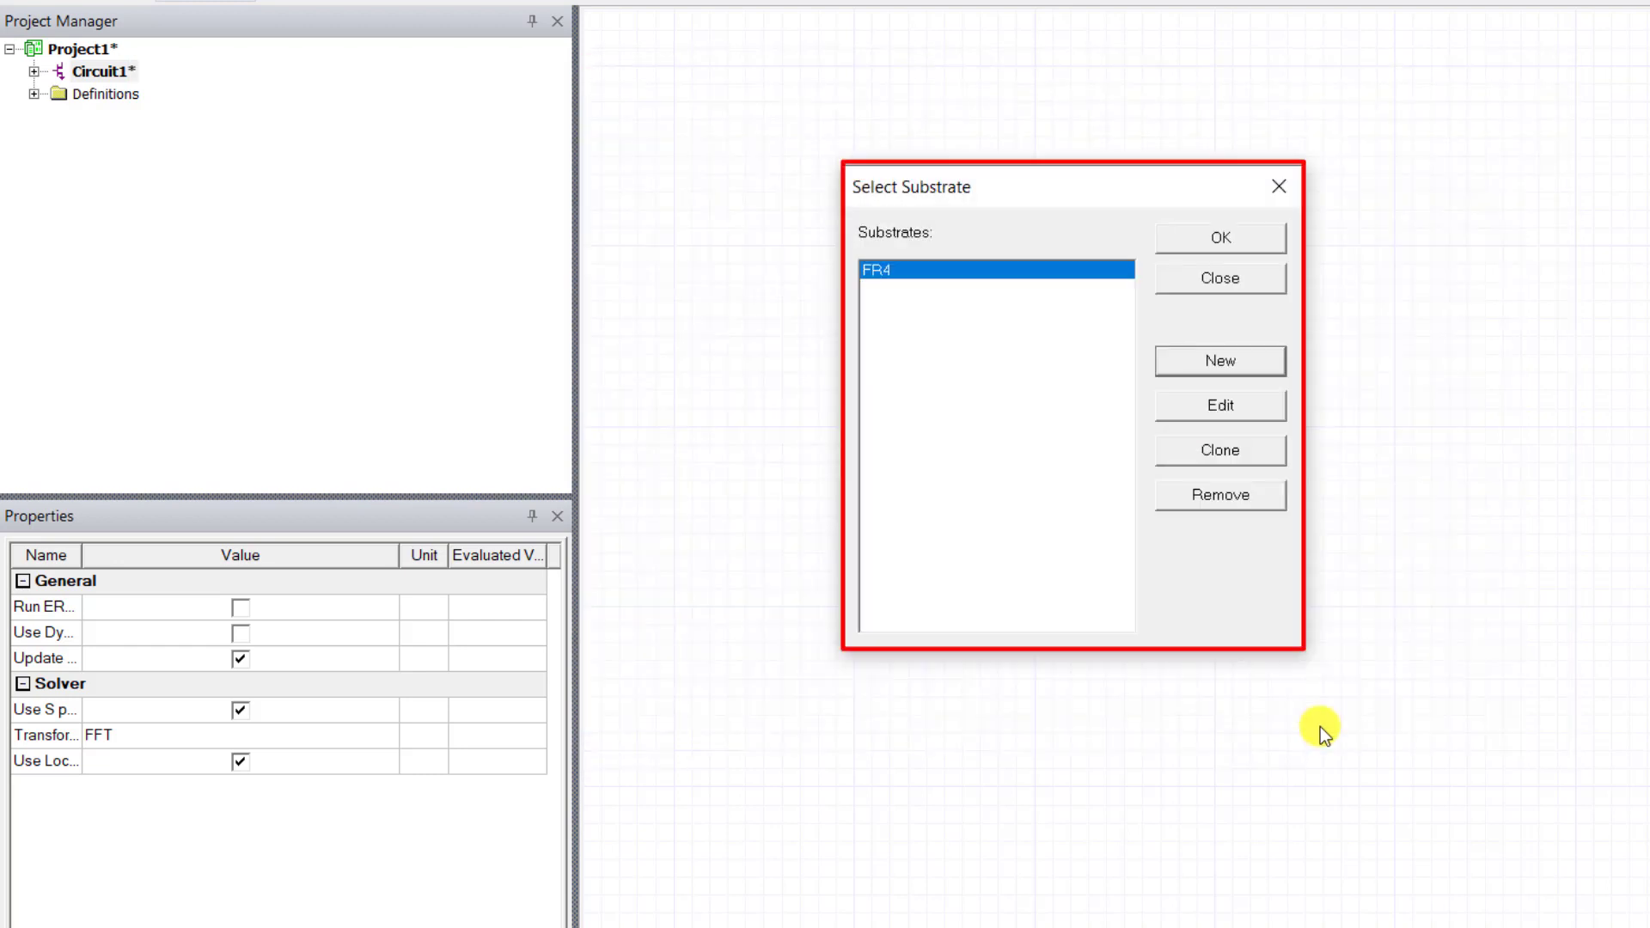
click(1254, 244)
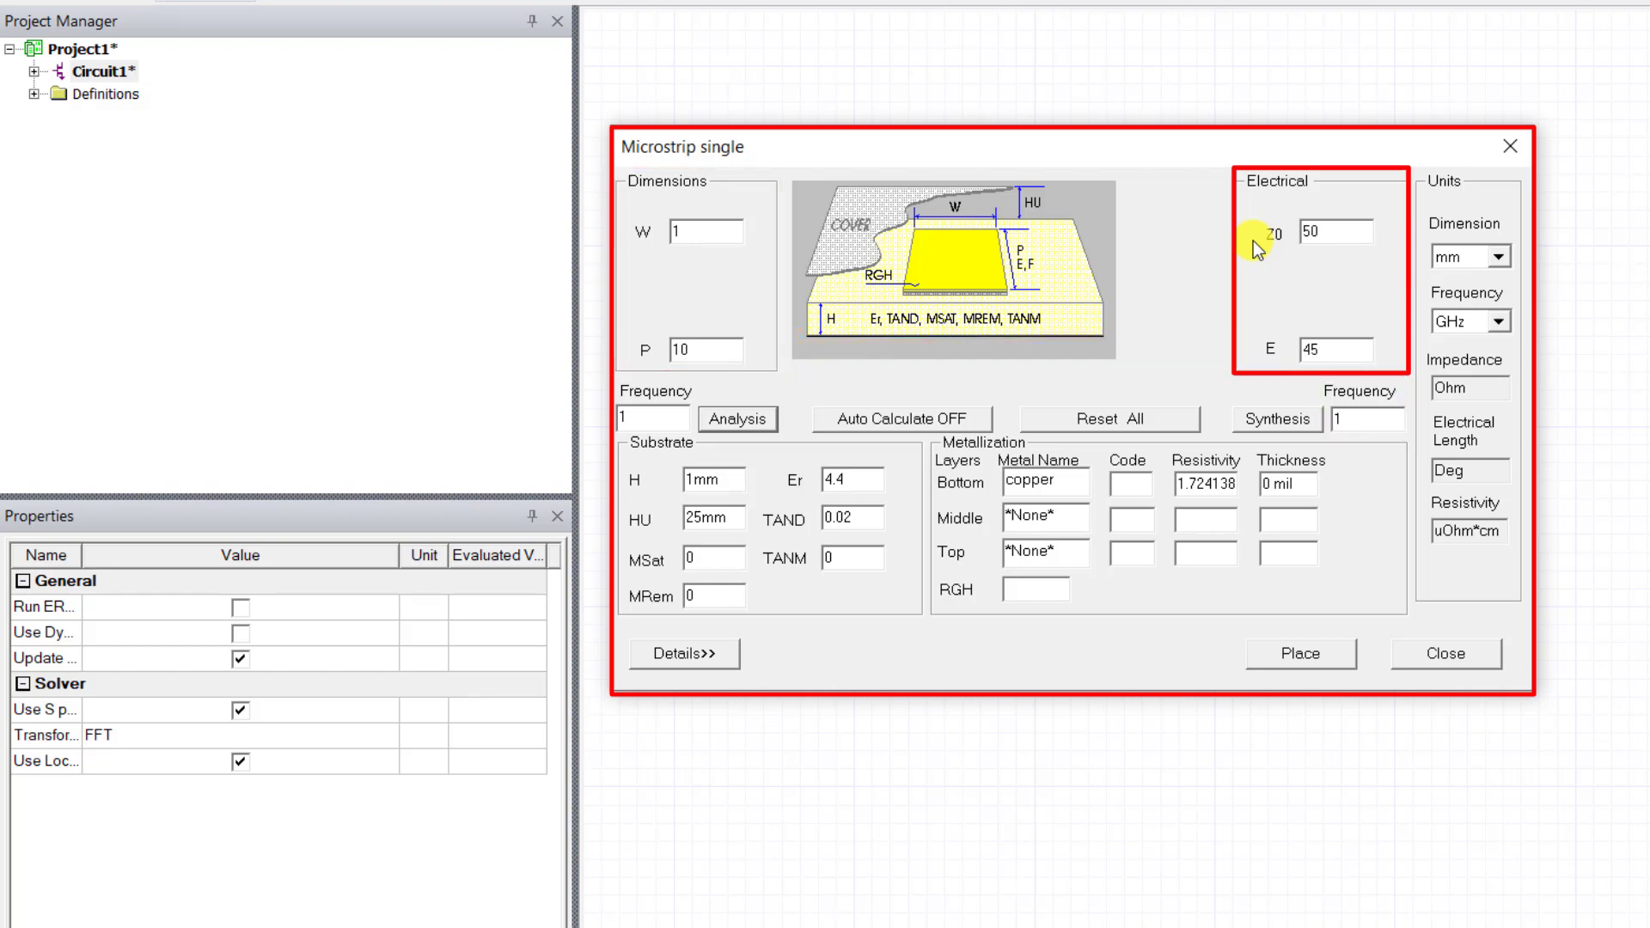
Step: Synthesize a 50-ohm, 90° line at 3.6 GHz (W 1.91325 mm, P 11.3293 mm) and place it
click(1336, 231)
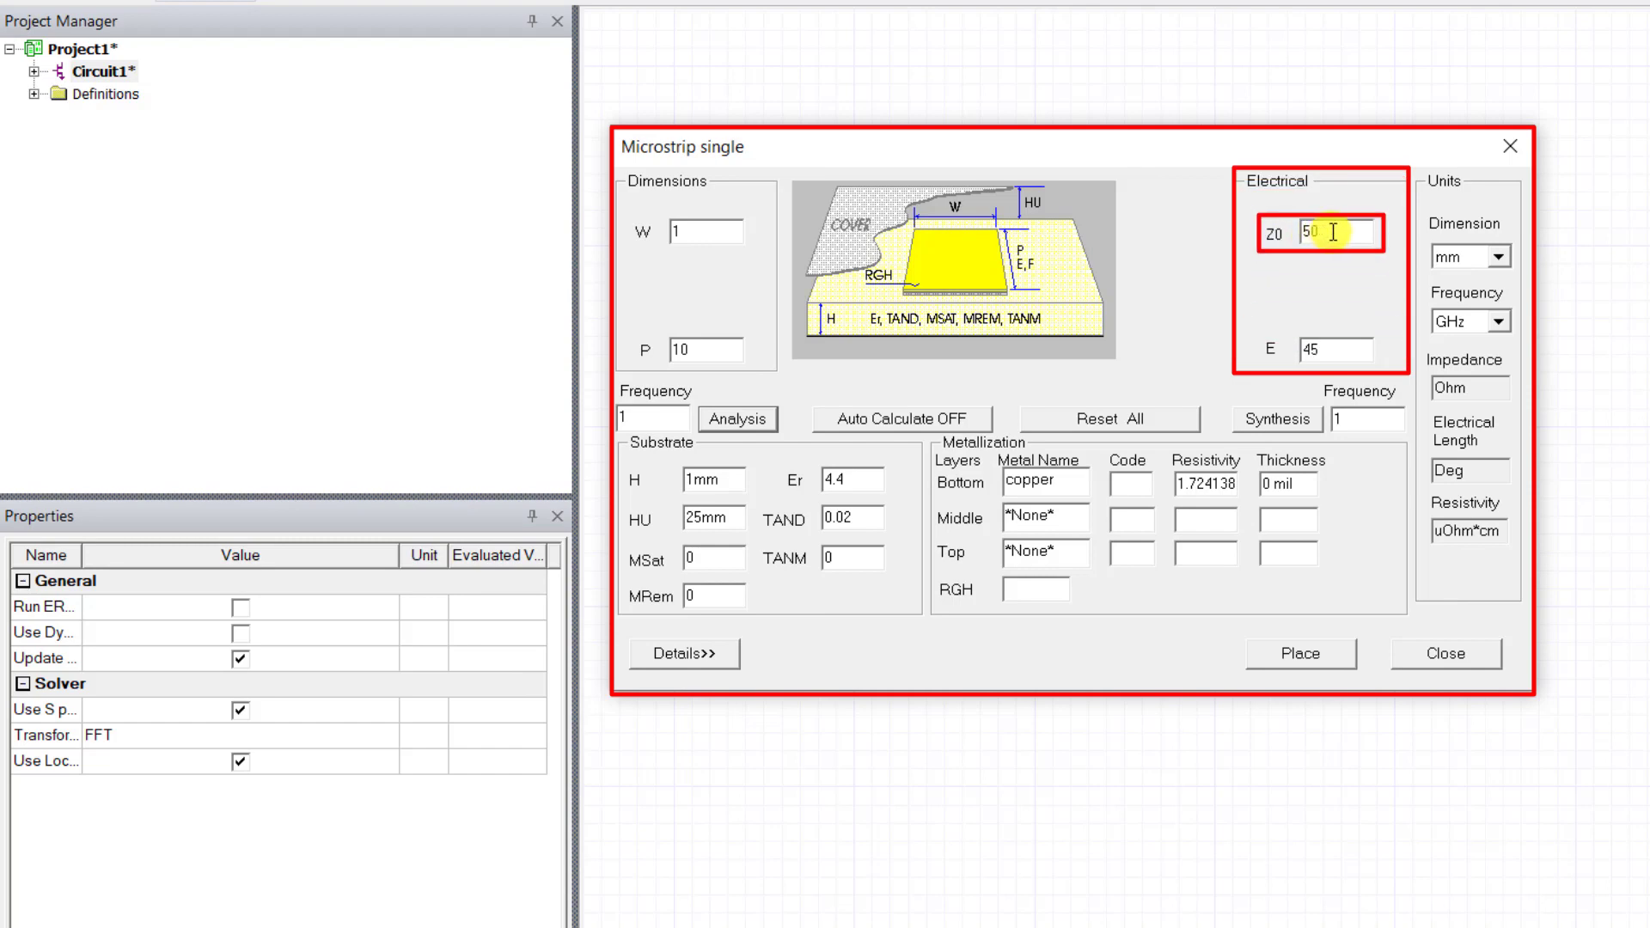
double_click(1341, 348)
text(90)
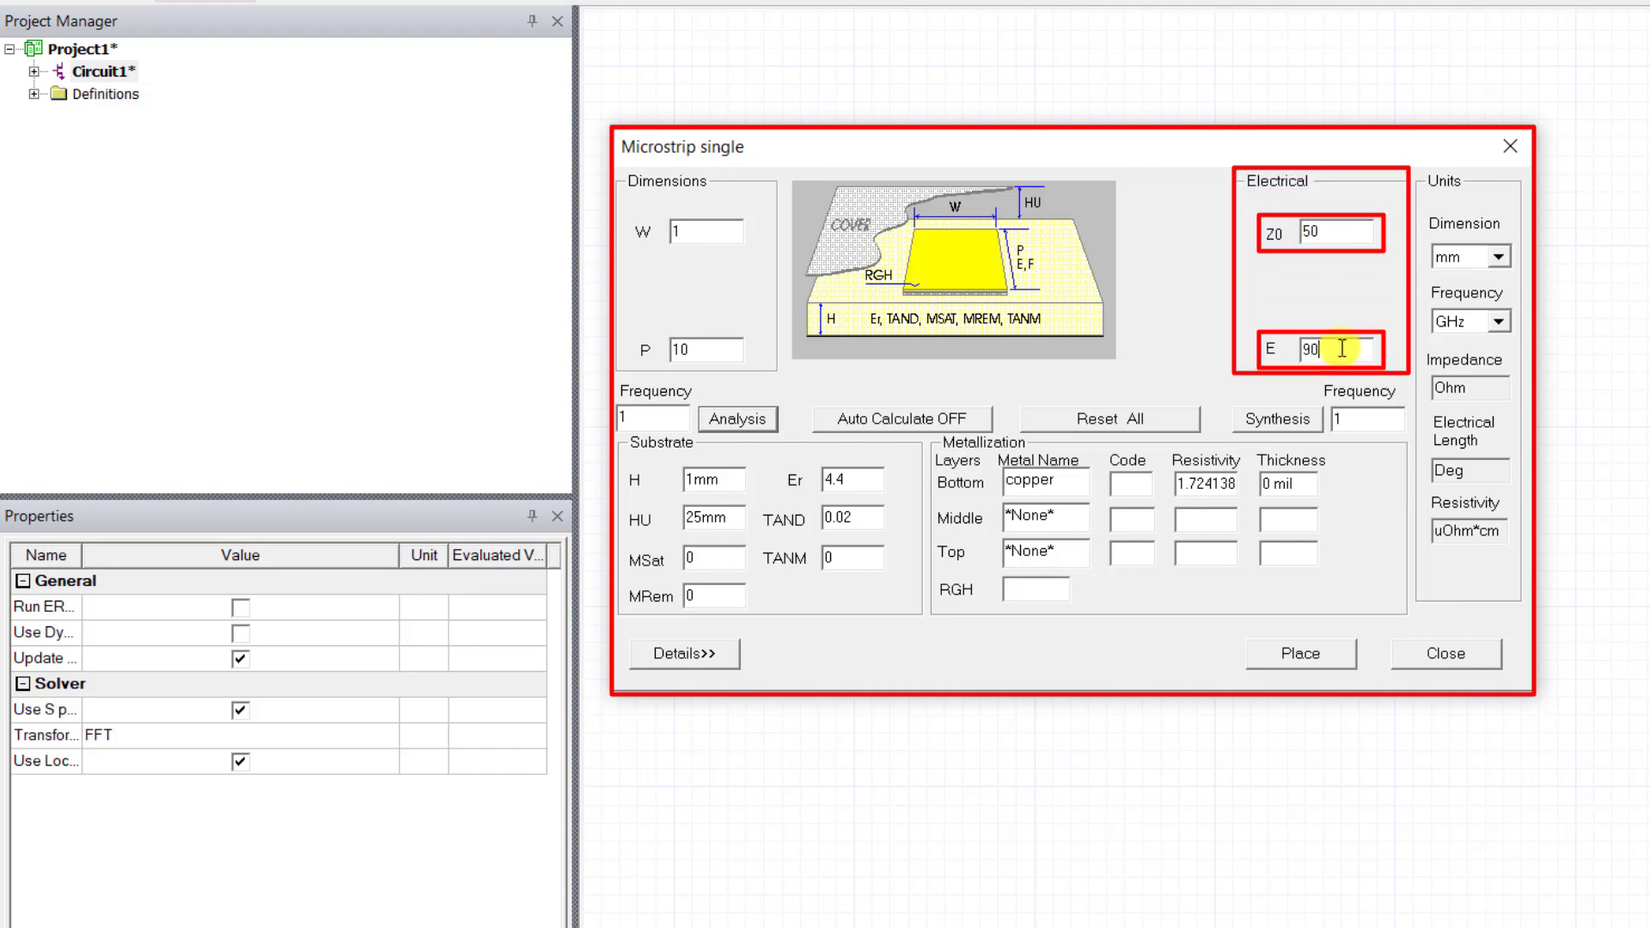
click(1356, 417)
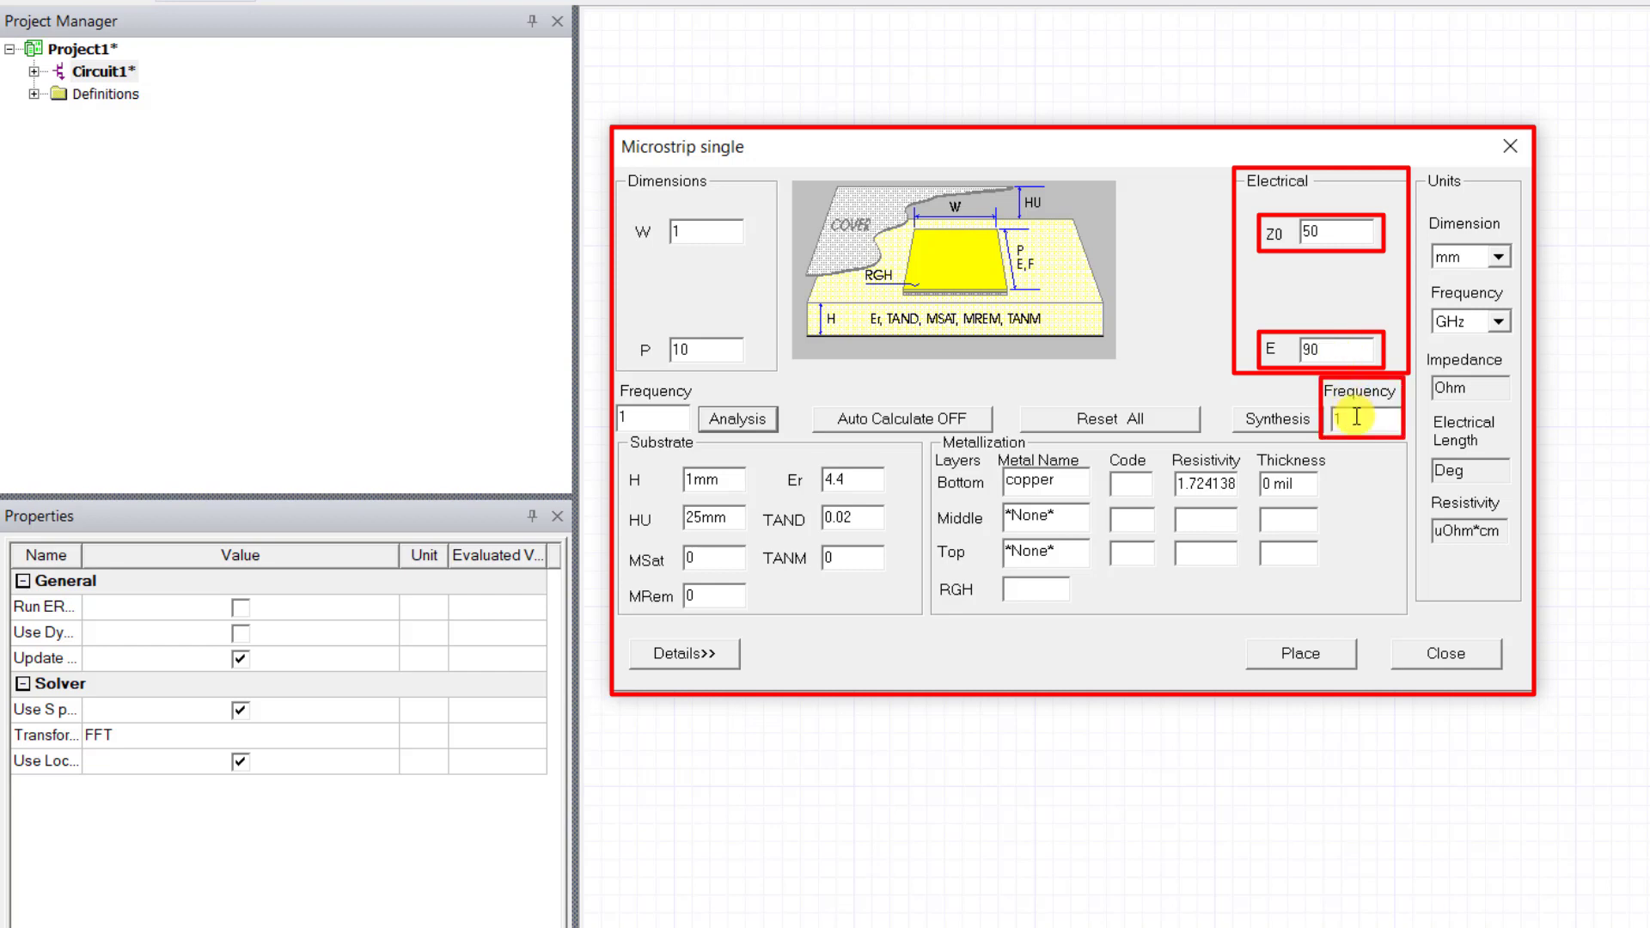
text(.6)
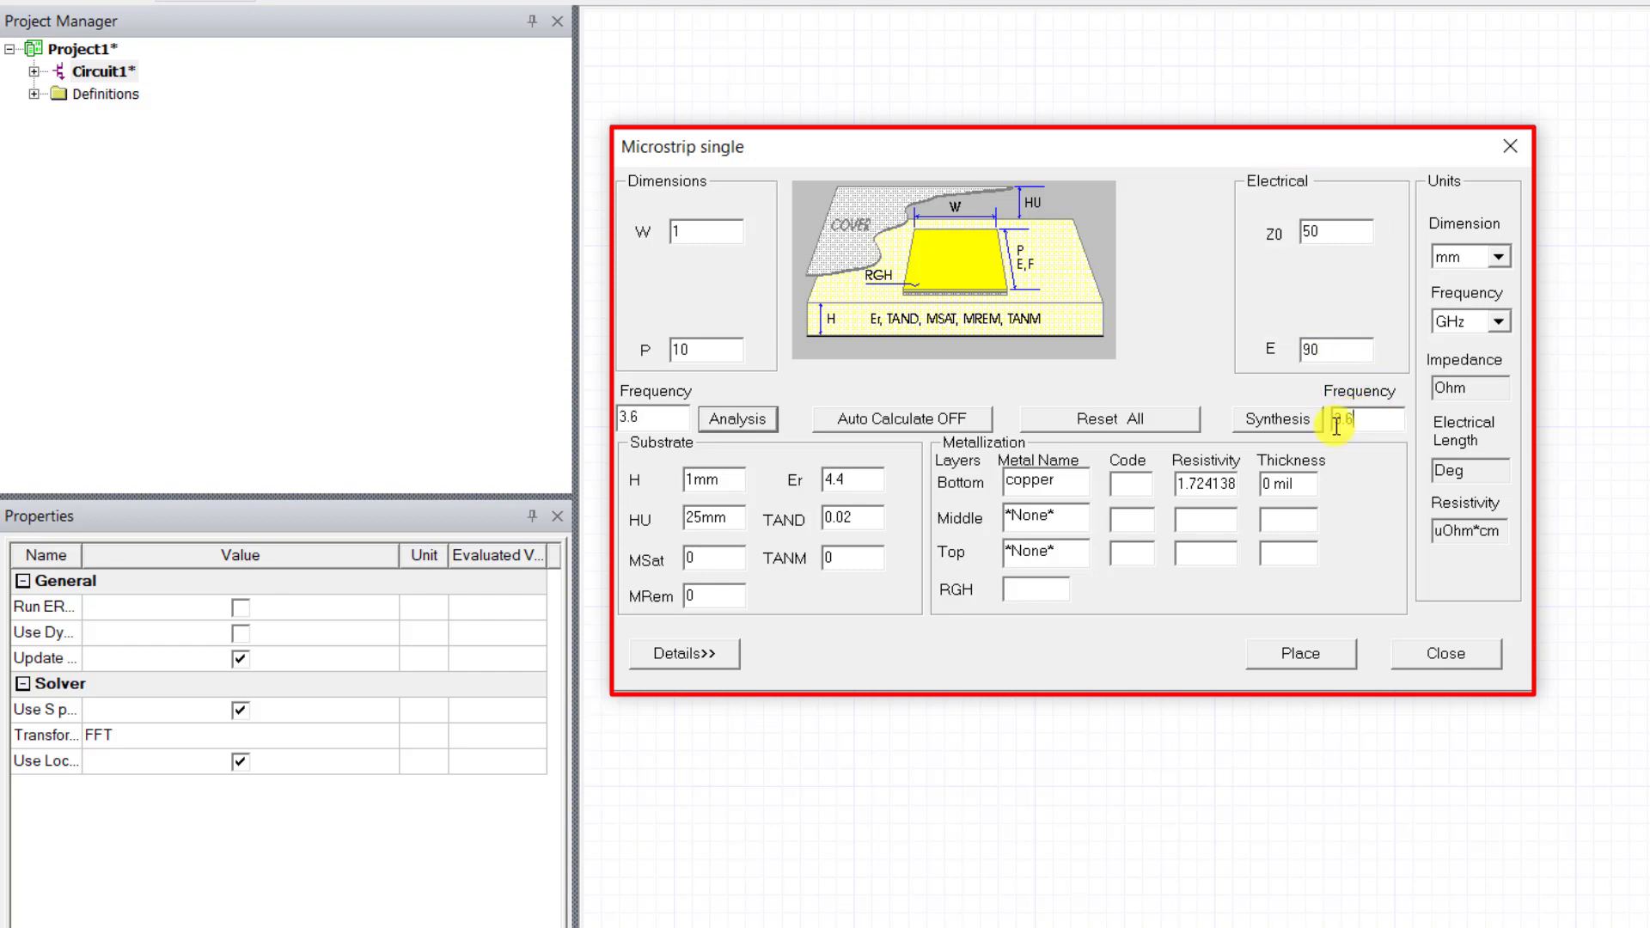
click(1286, 428)
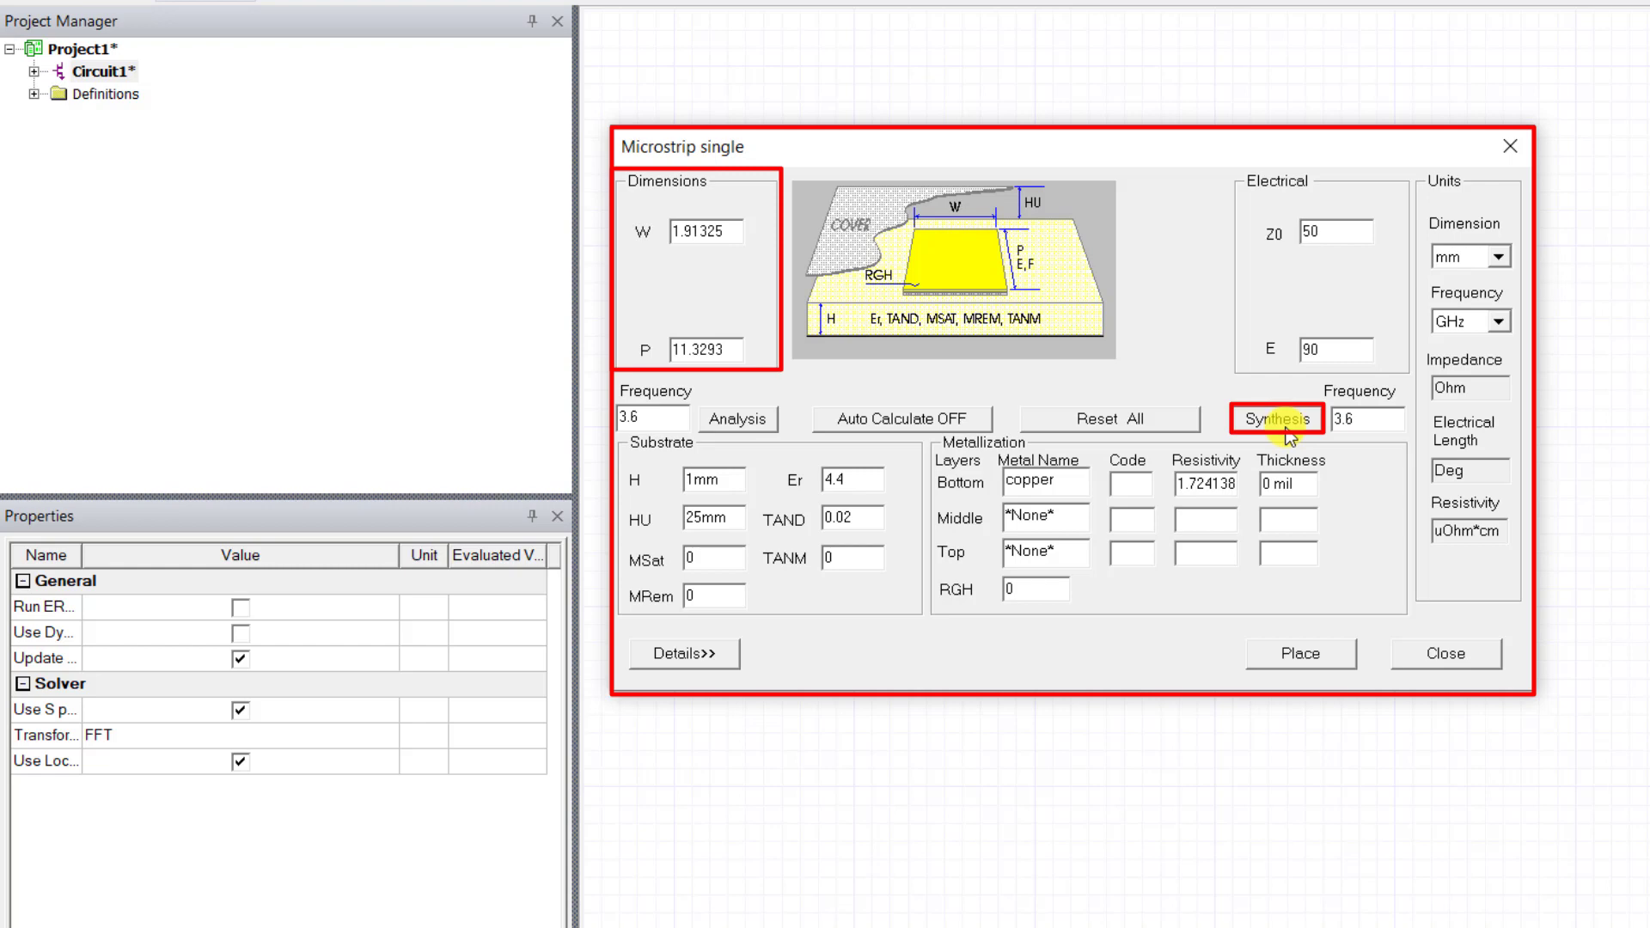
click(1313, 655)
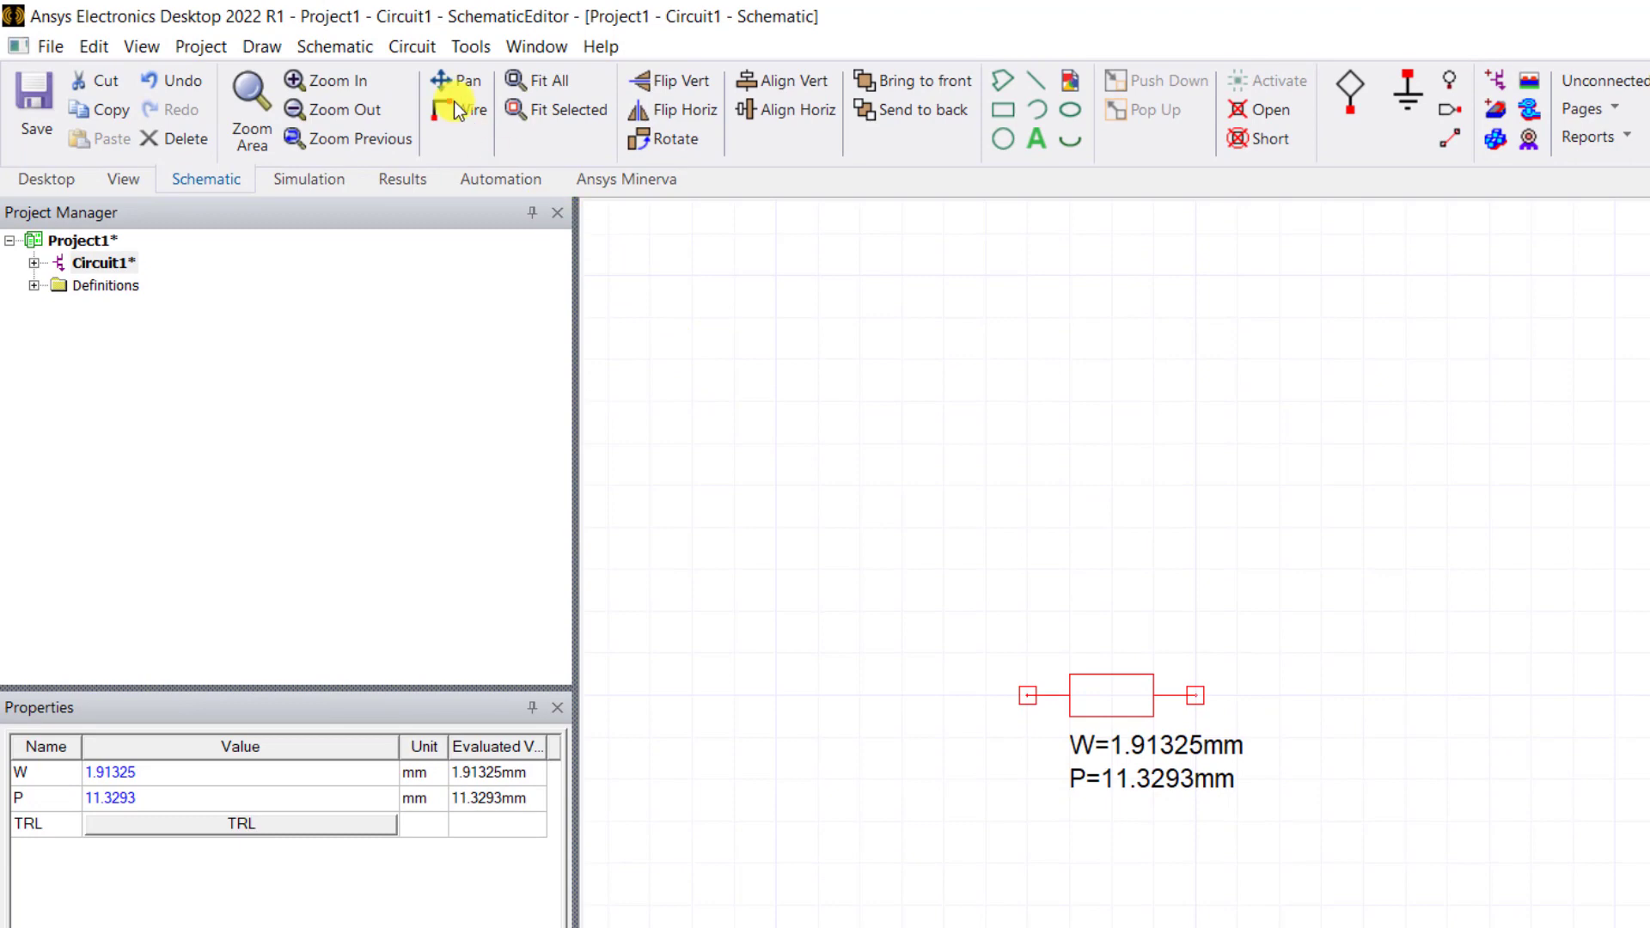
click(412, 46)
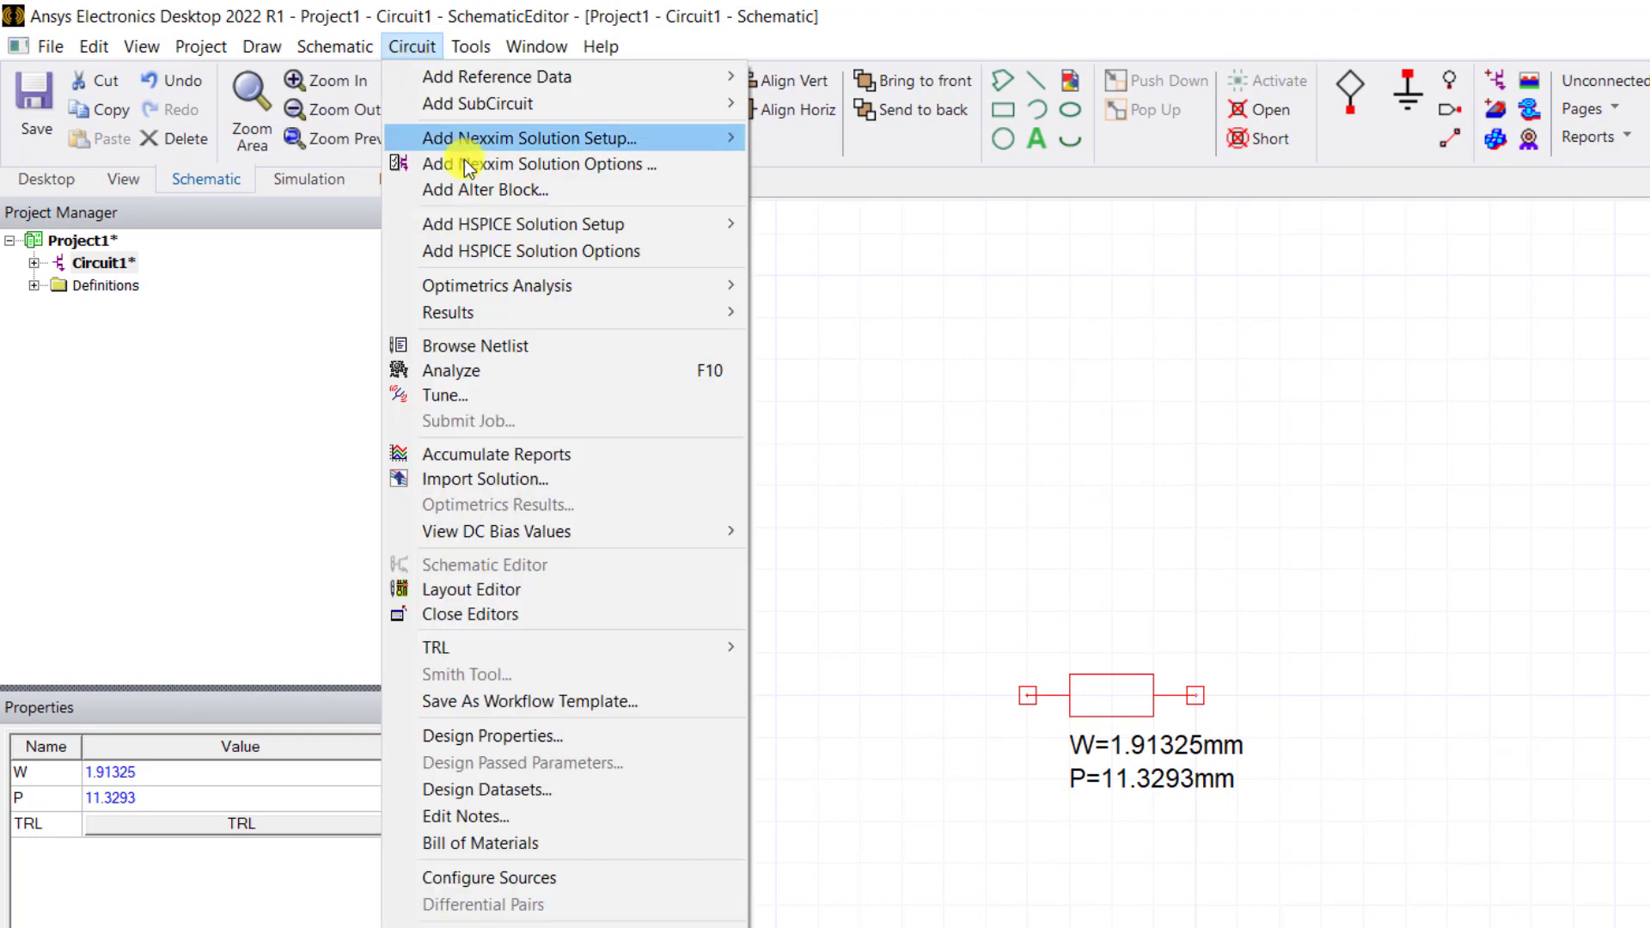
Step: Synthesize a 35.35-ohm 90° FR4 microstrip line and place it on the schematic
mouse_move(602, 647)
mouse_move(859, 648)
click(1186, 650)
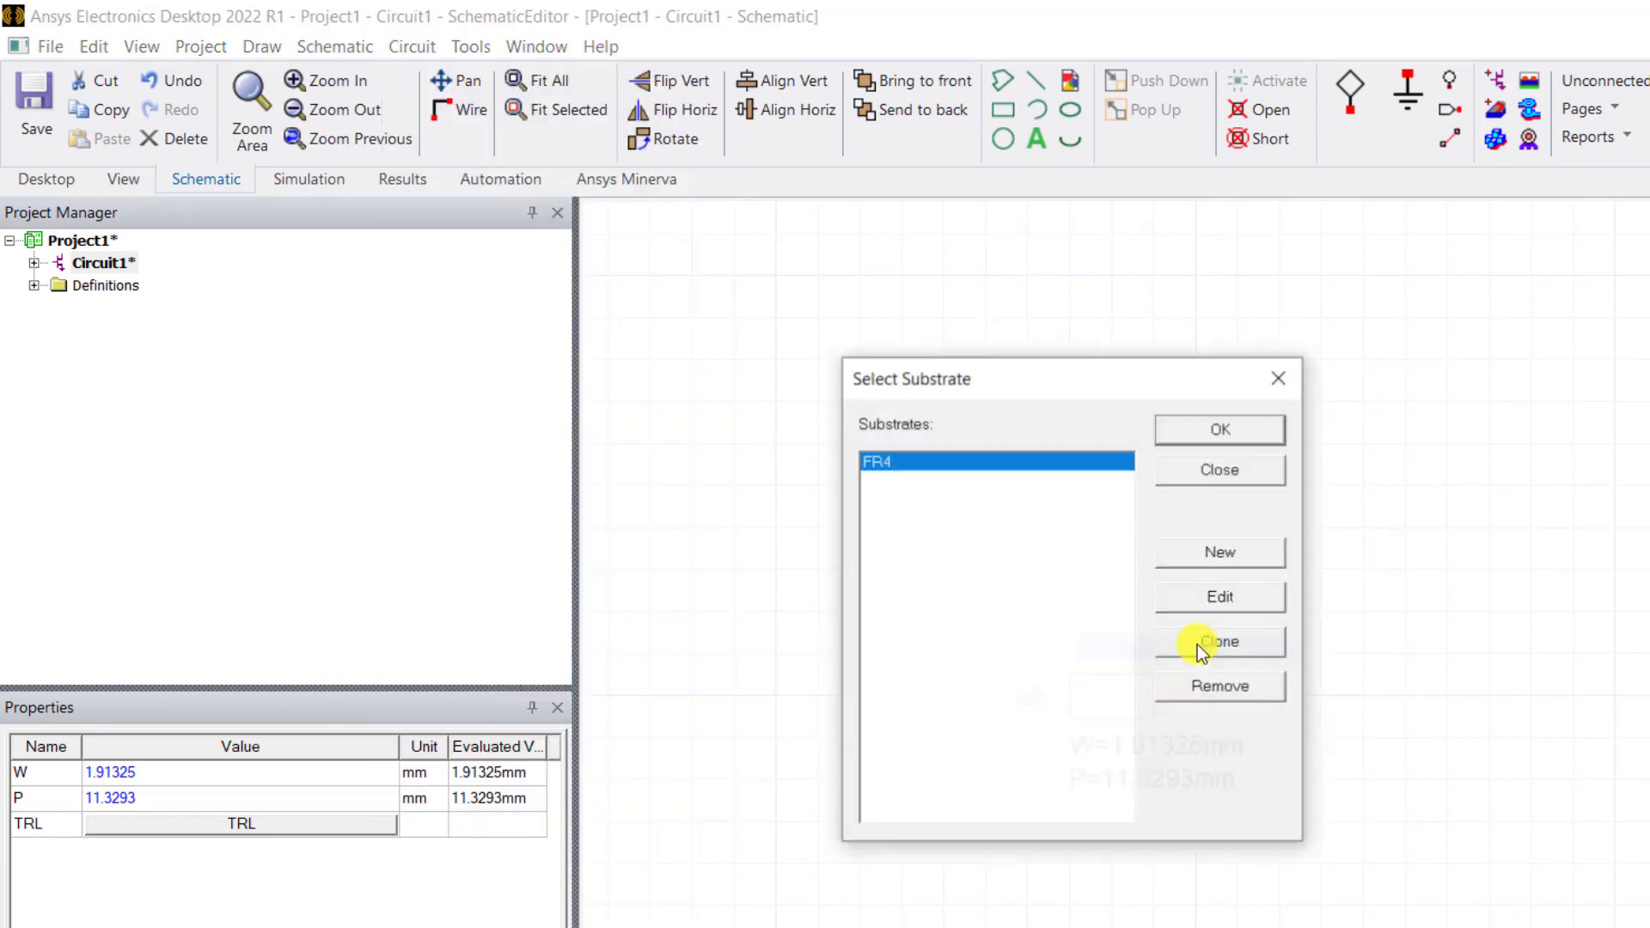
click(1250, 431)
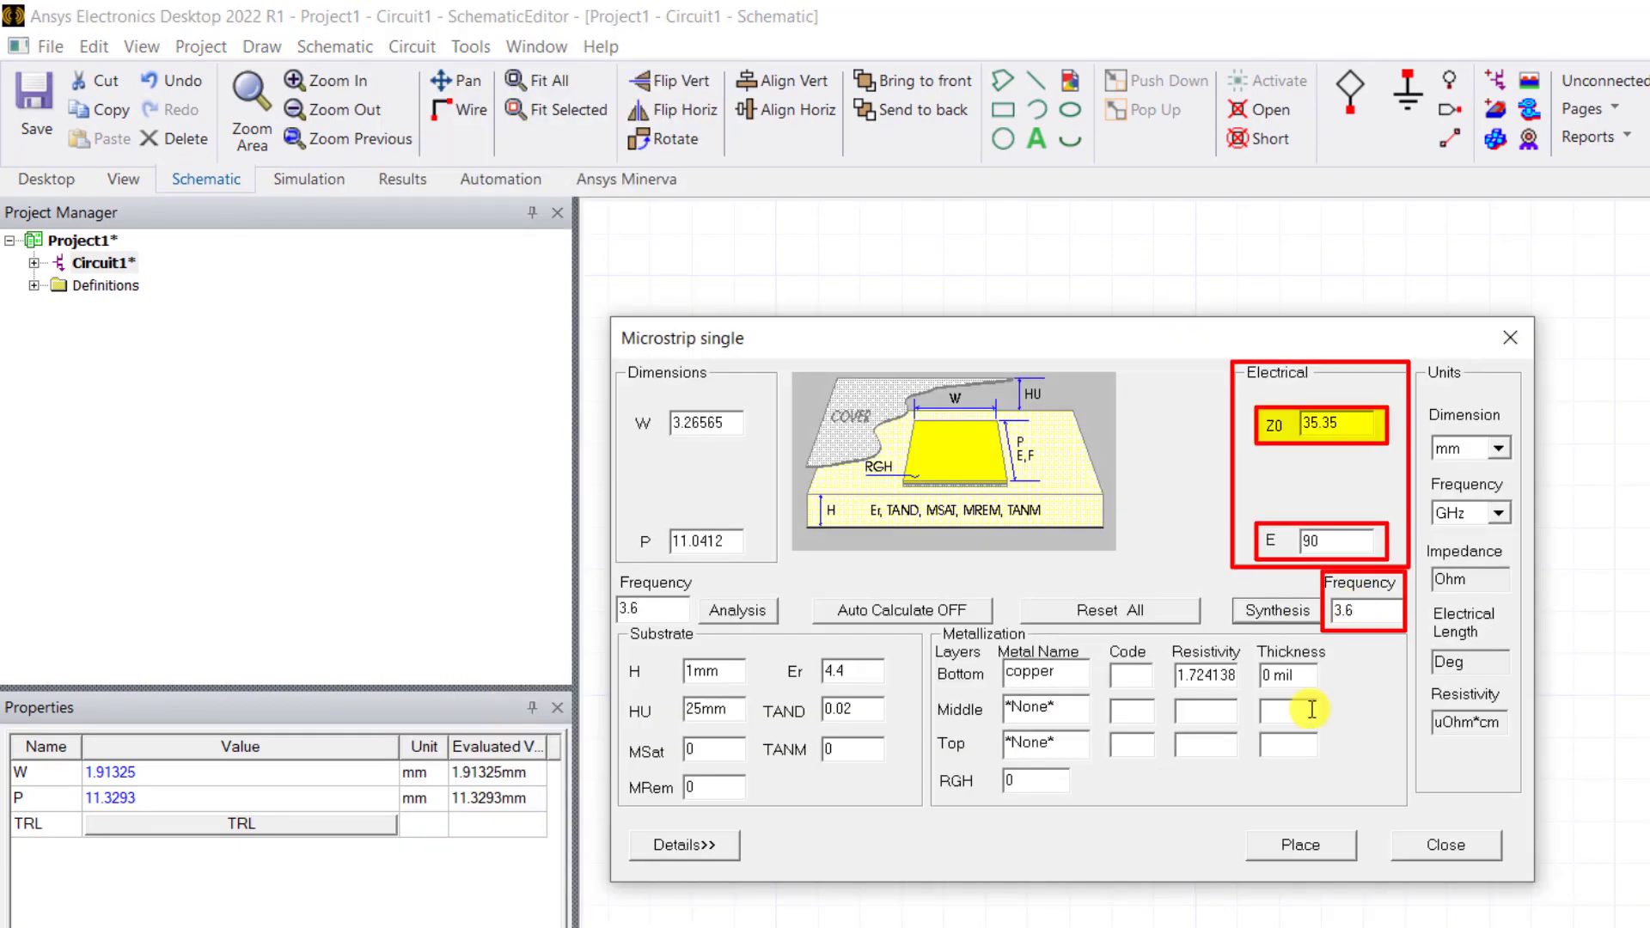
click(1315, 851)
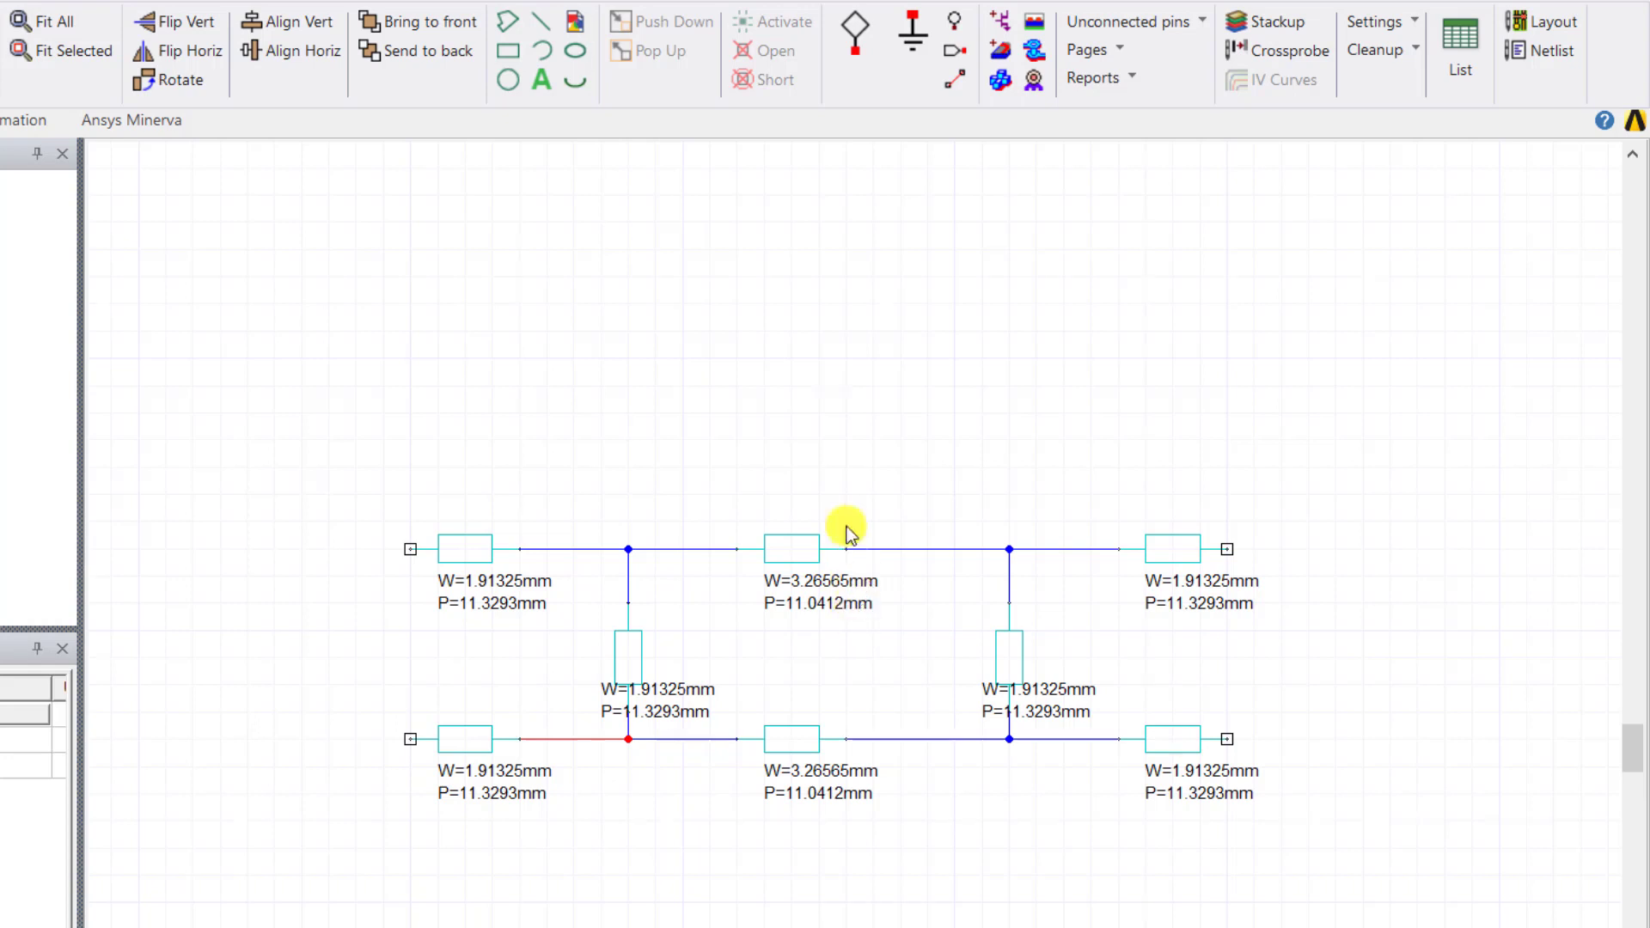
Step: Place Port1 left of the coupler and make it a microwave port
click(855, 38)
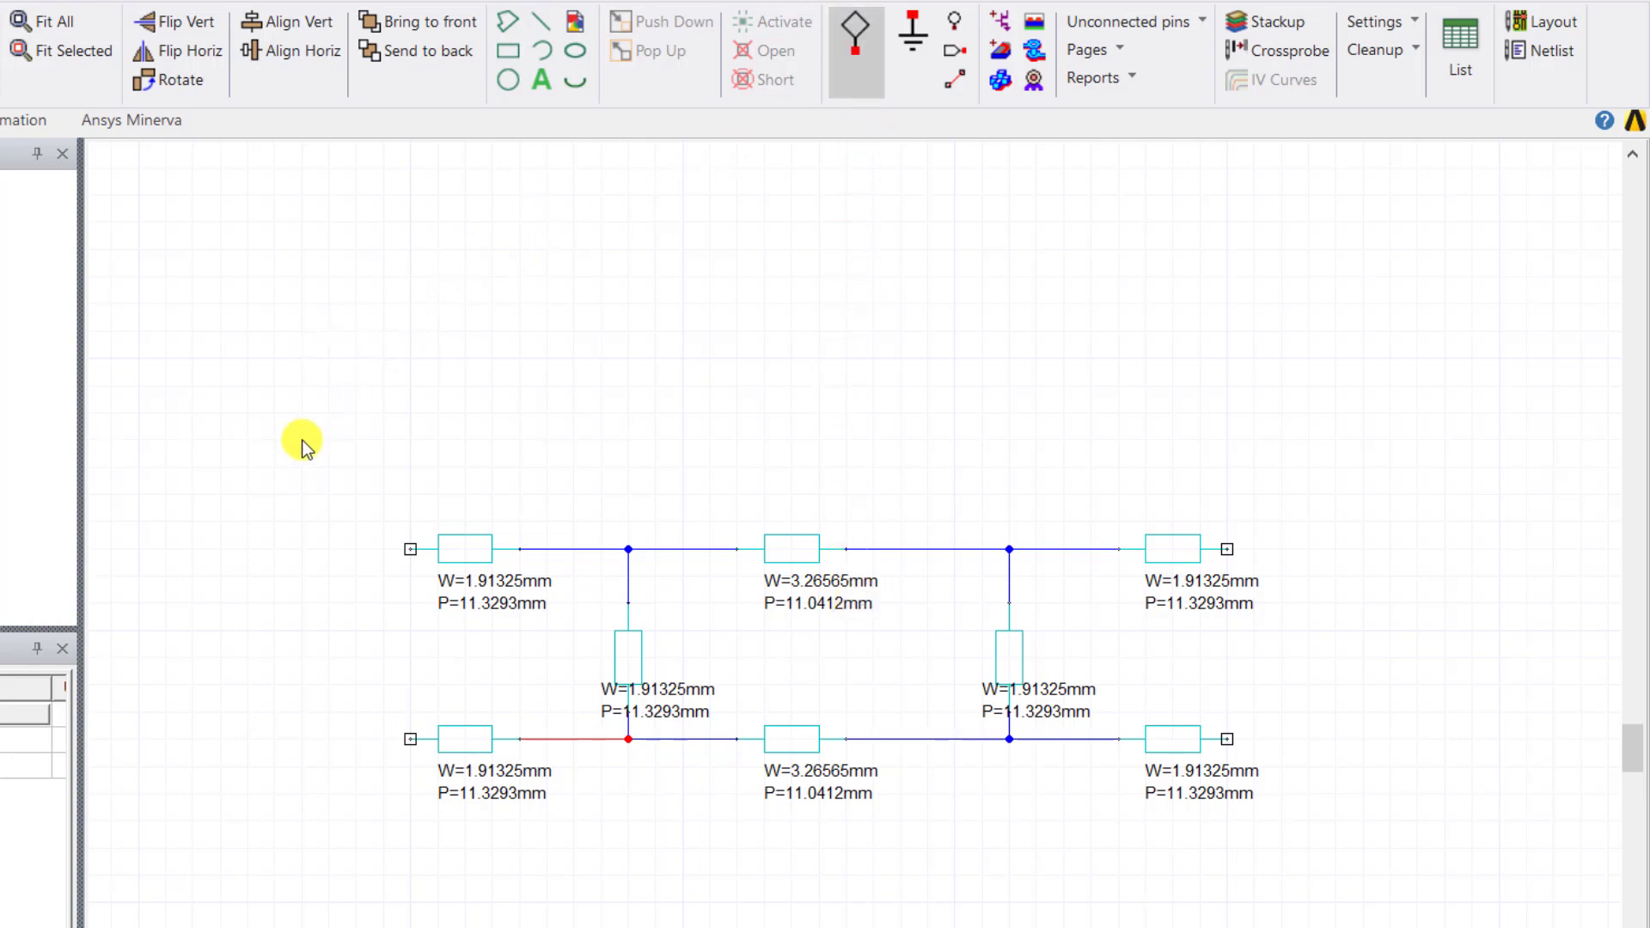
click(270, 501)
key(Escape)
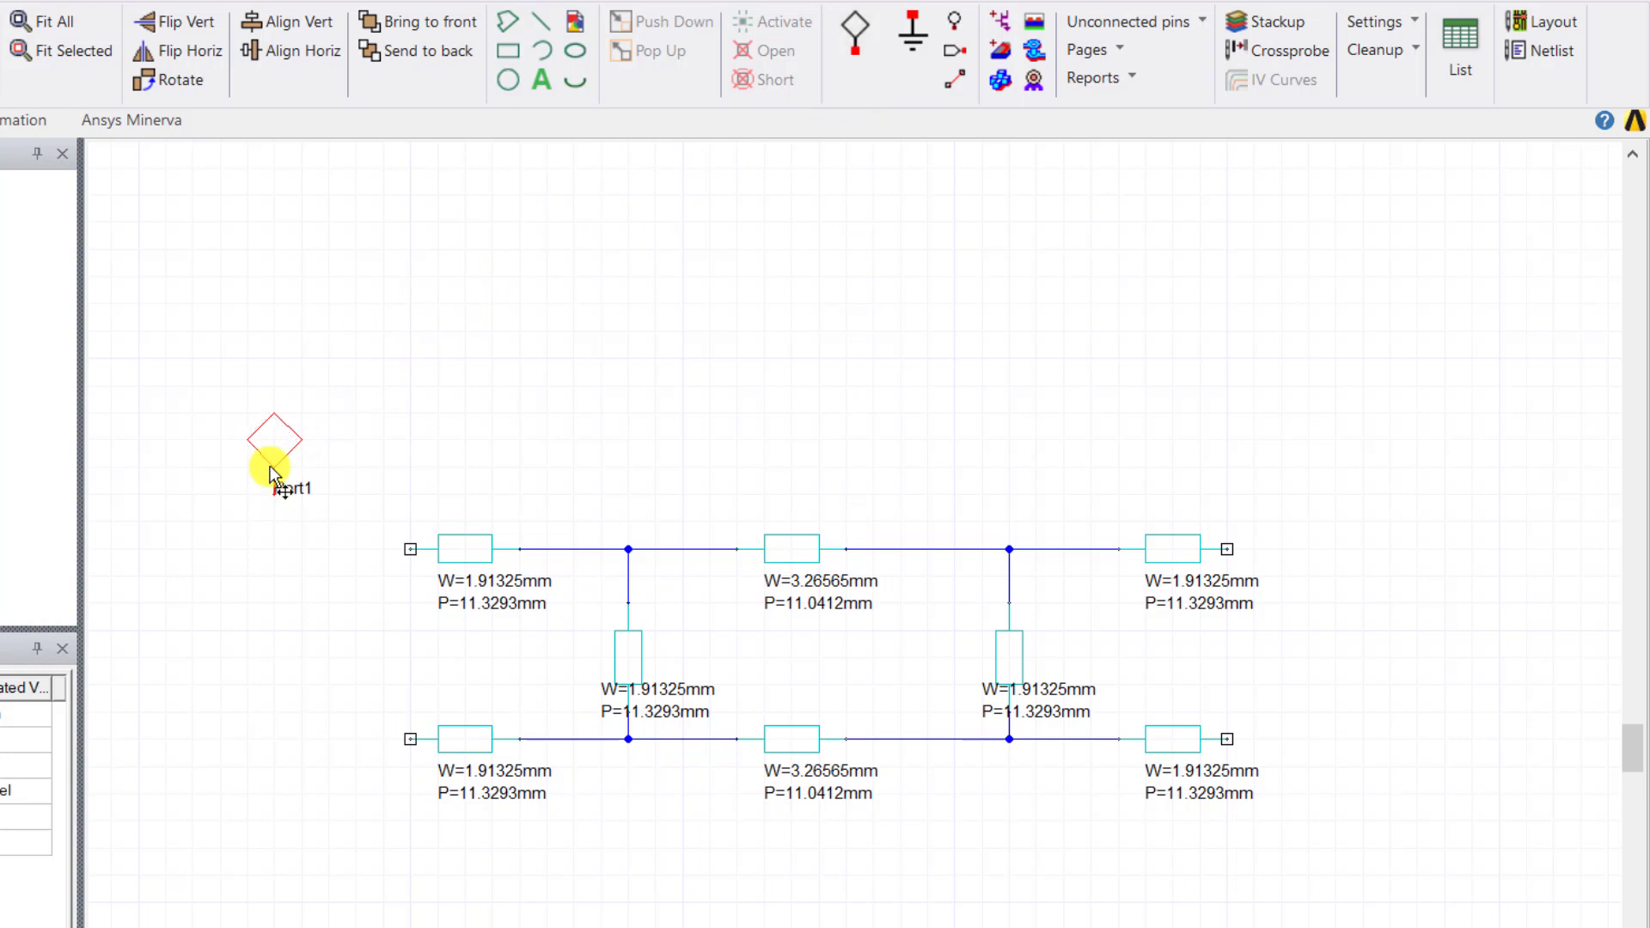
double_click(269, 468)
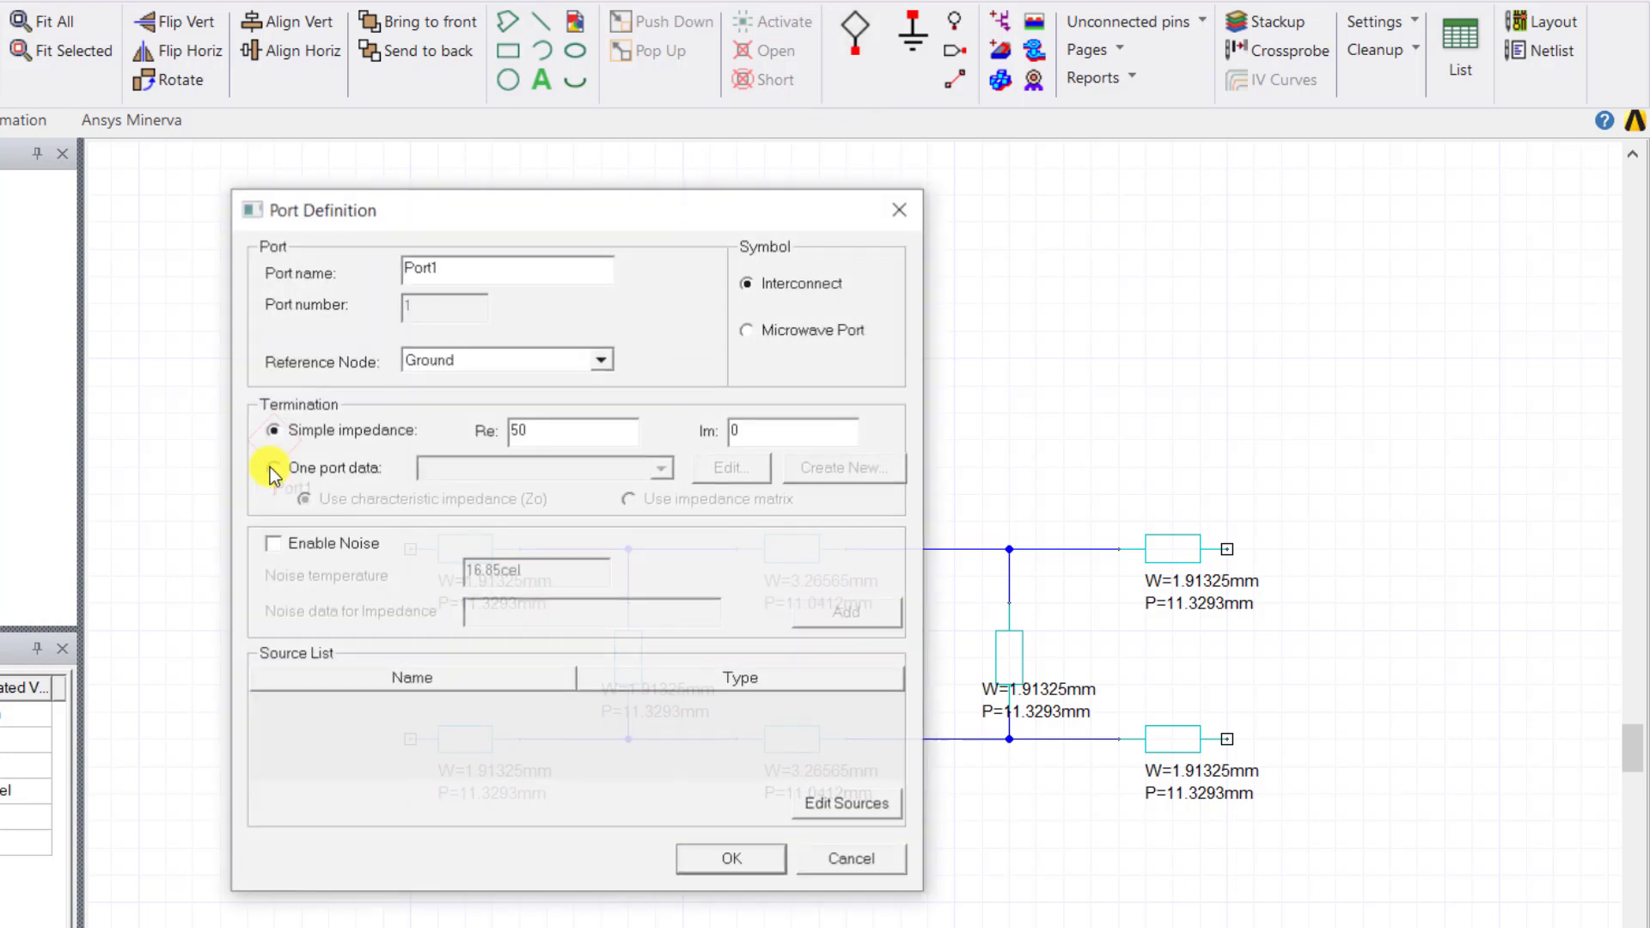
click(749, 331)
Step: Attach a new sinusoidal voltage source to Port1
click(846, 809)
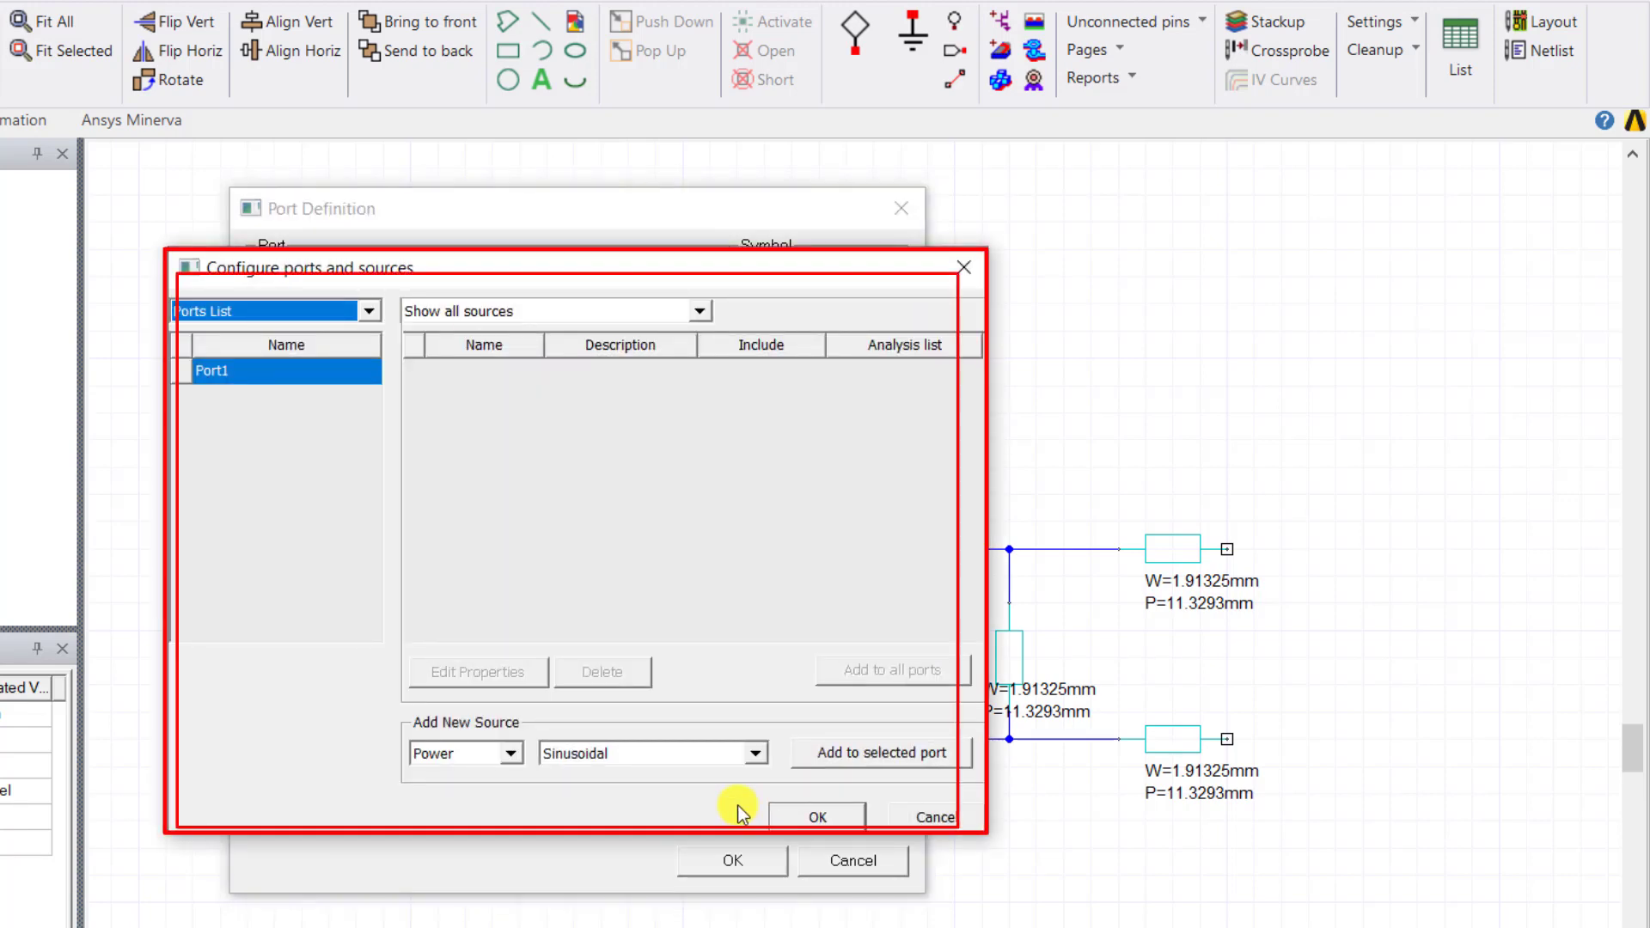
click(507, 753)
click(436, 794)
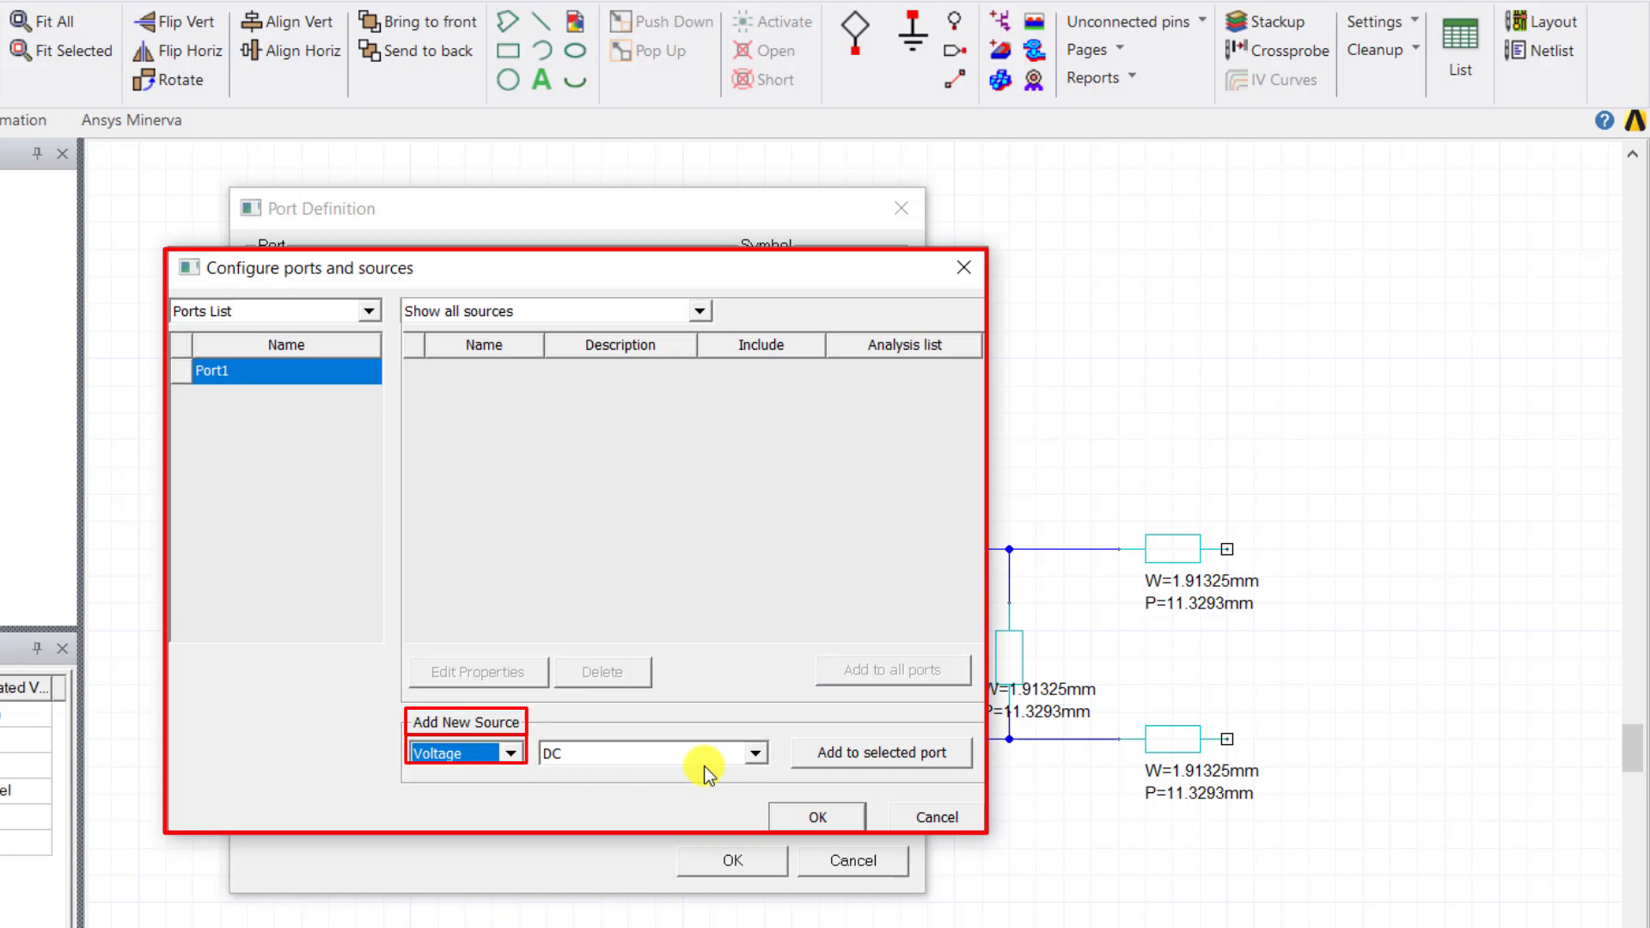
click(755, 753)
click(739, 794)
click(864, 770)
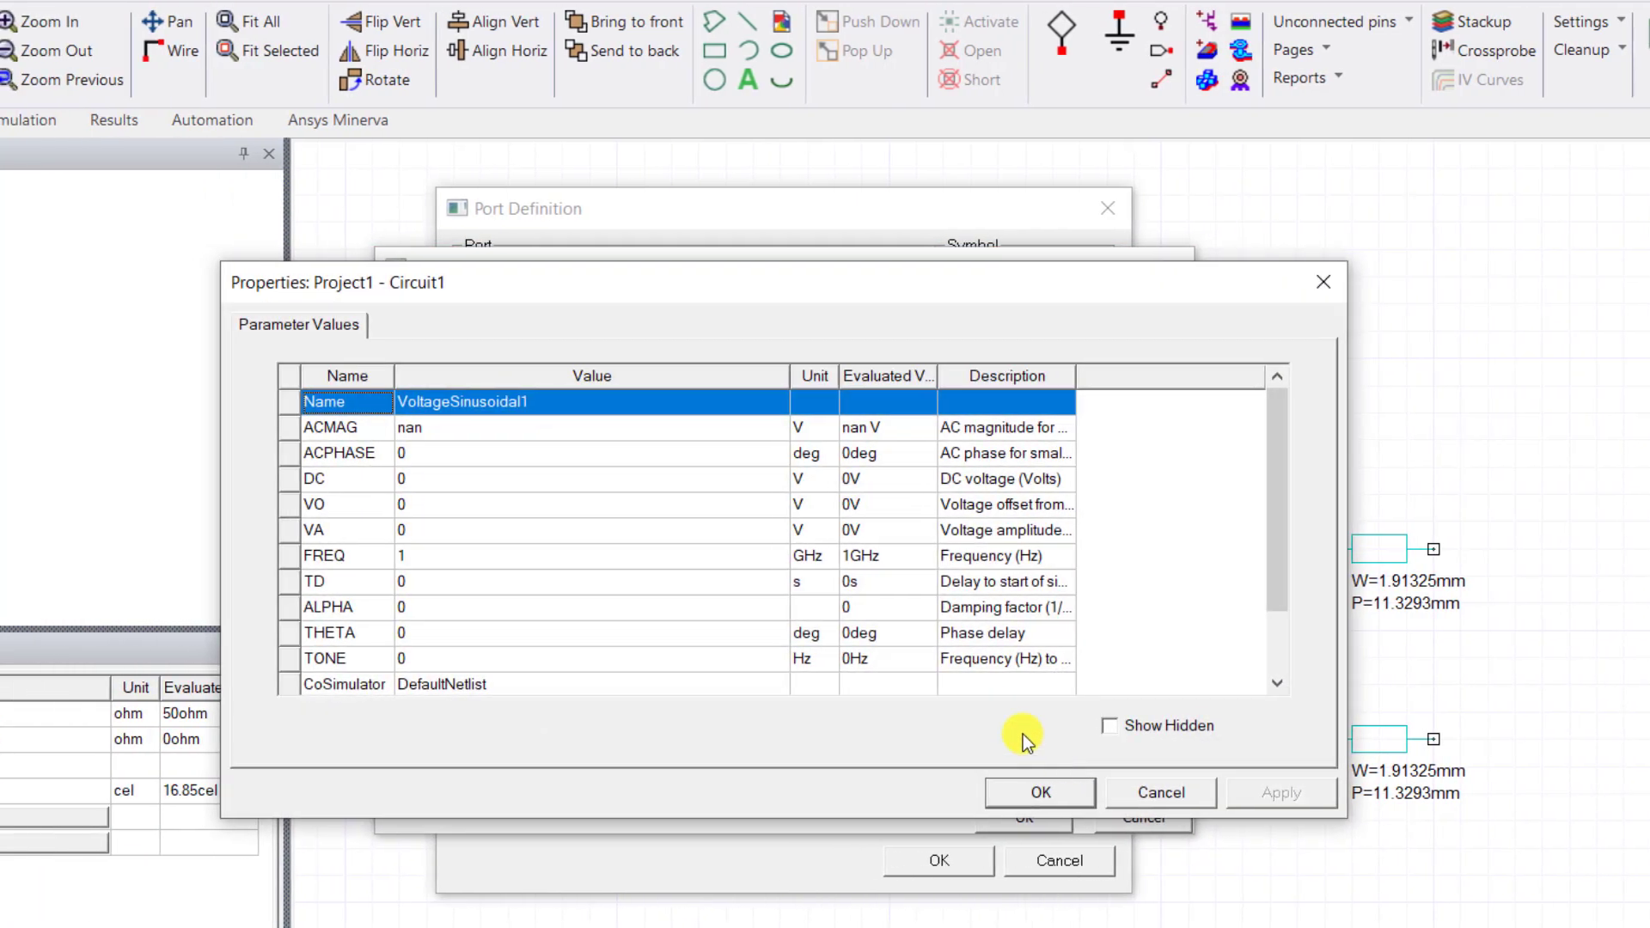
Step: Set the source's ACMAG to 1 and FREQ to 3.6 GHz, then confirm all dialogs
click(477, 434)
text(1)
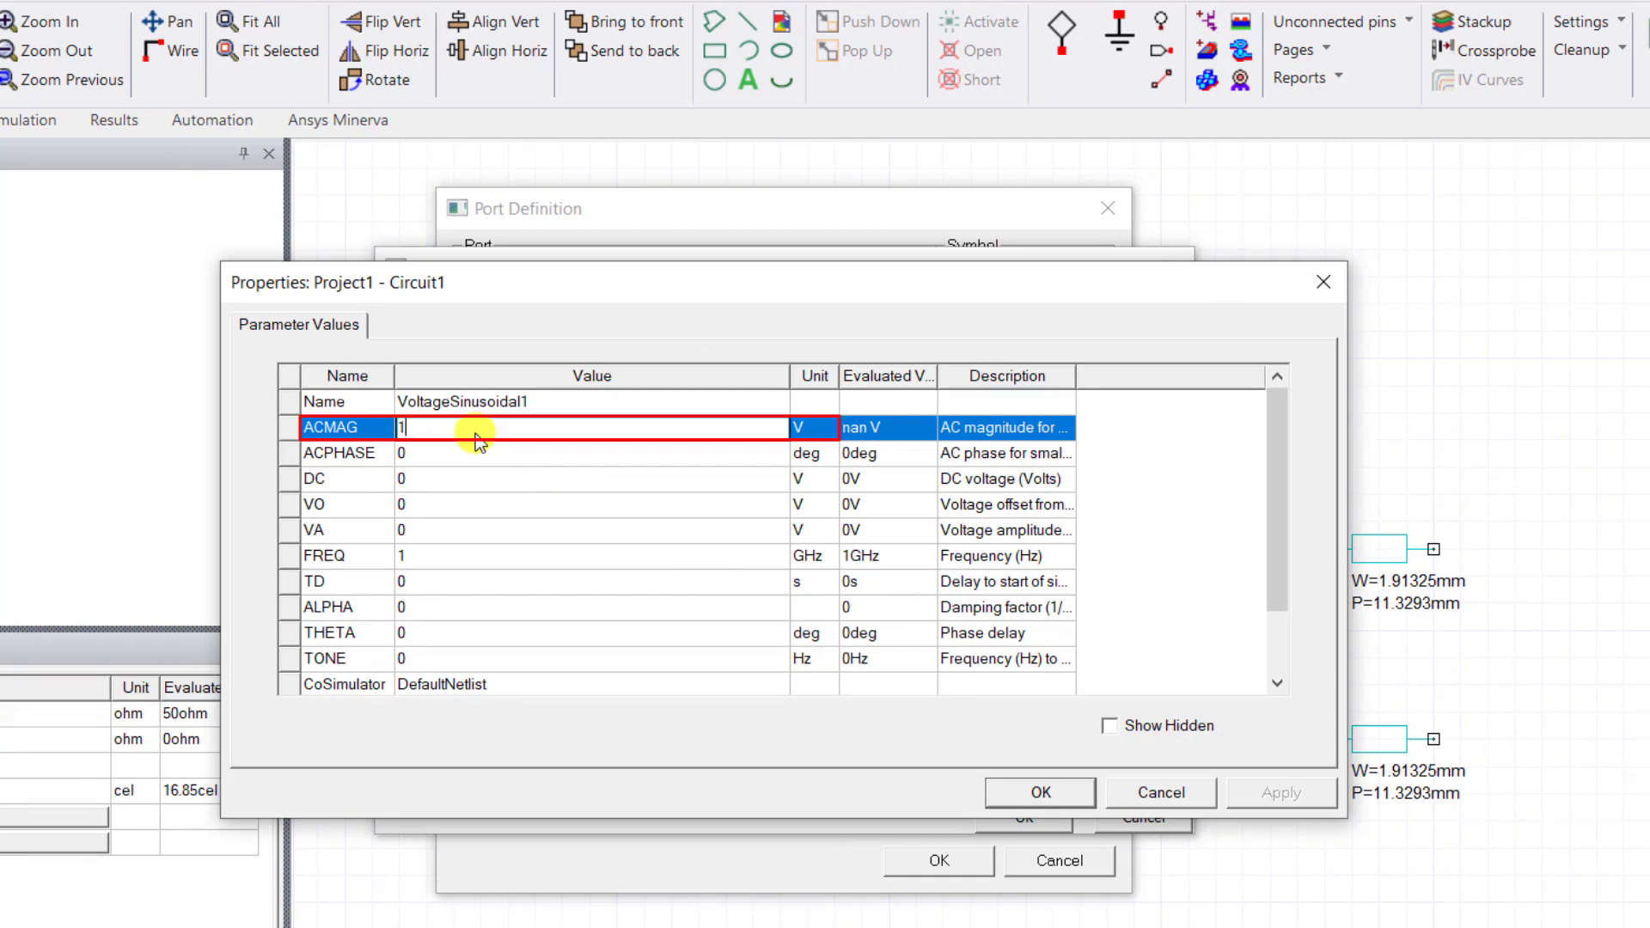
click(457, 561)
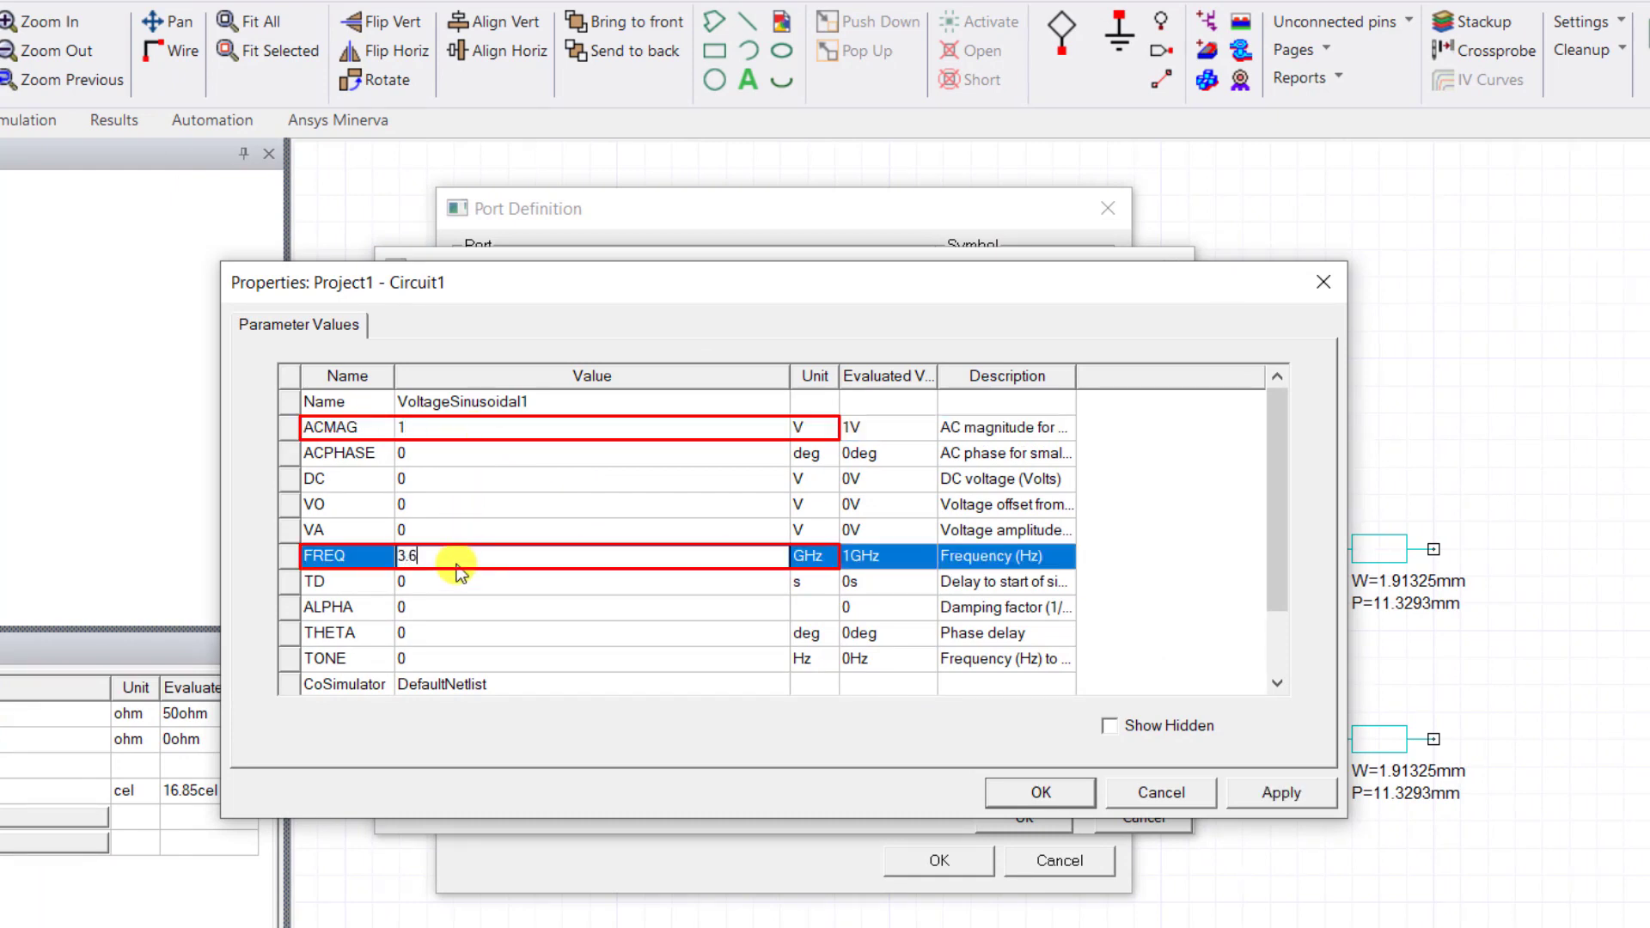
click(1041, 794)
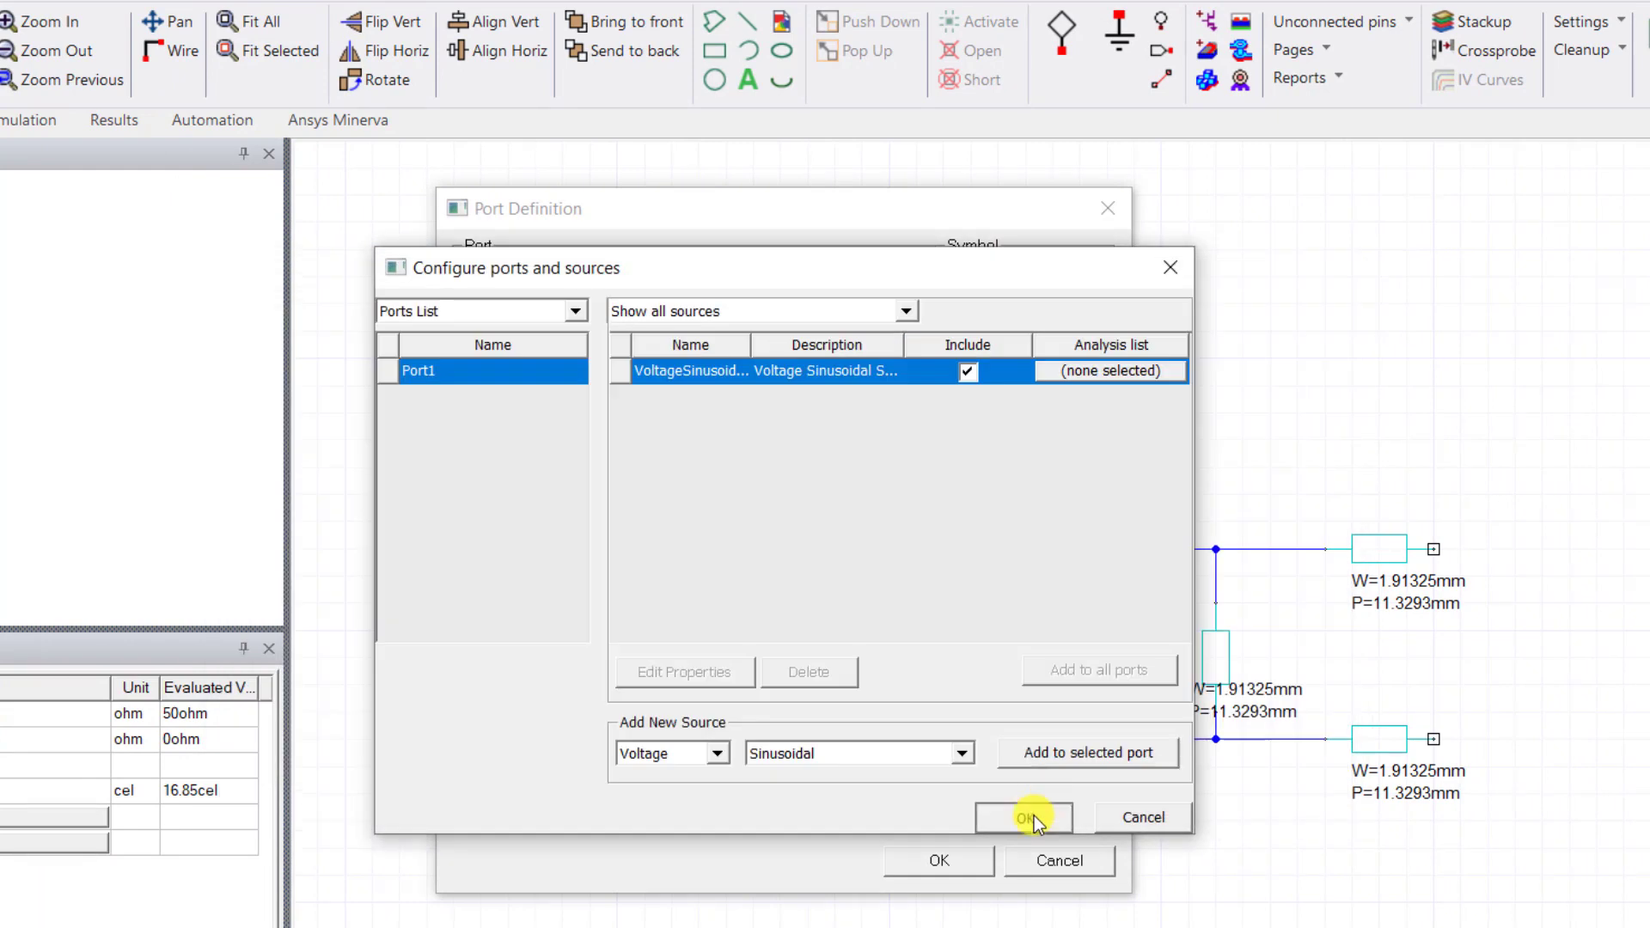
click(1031, 816)
click(940, 861)
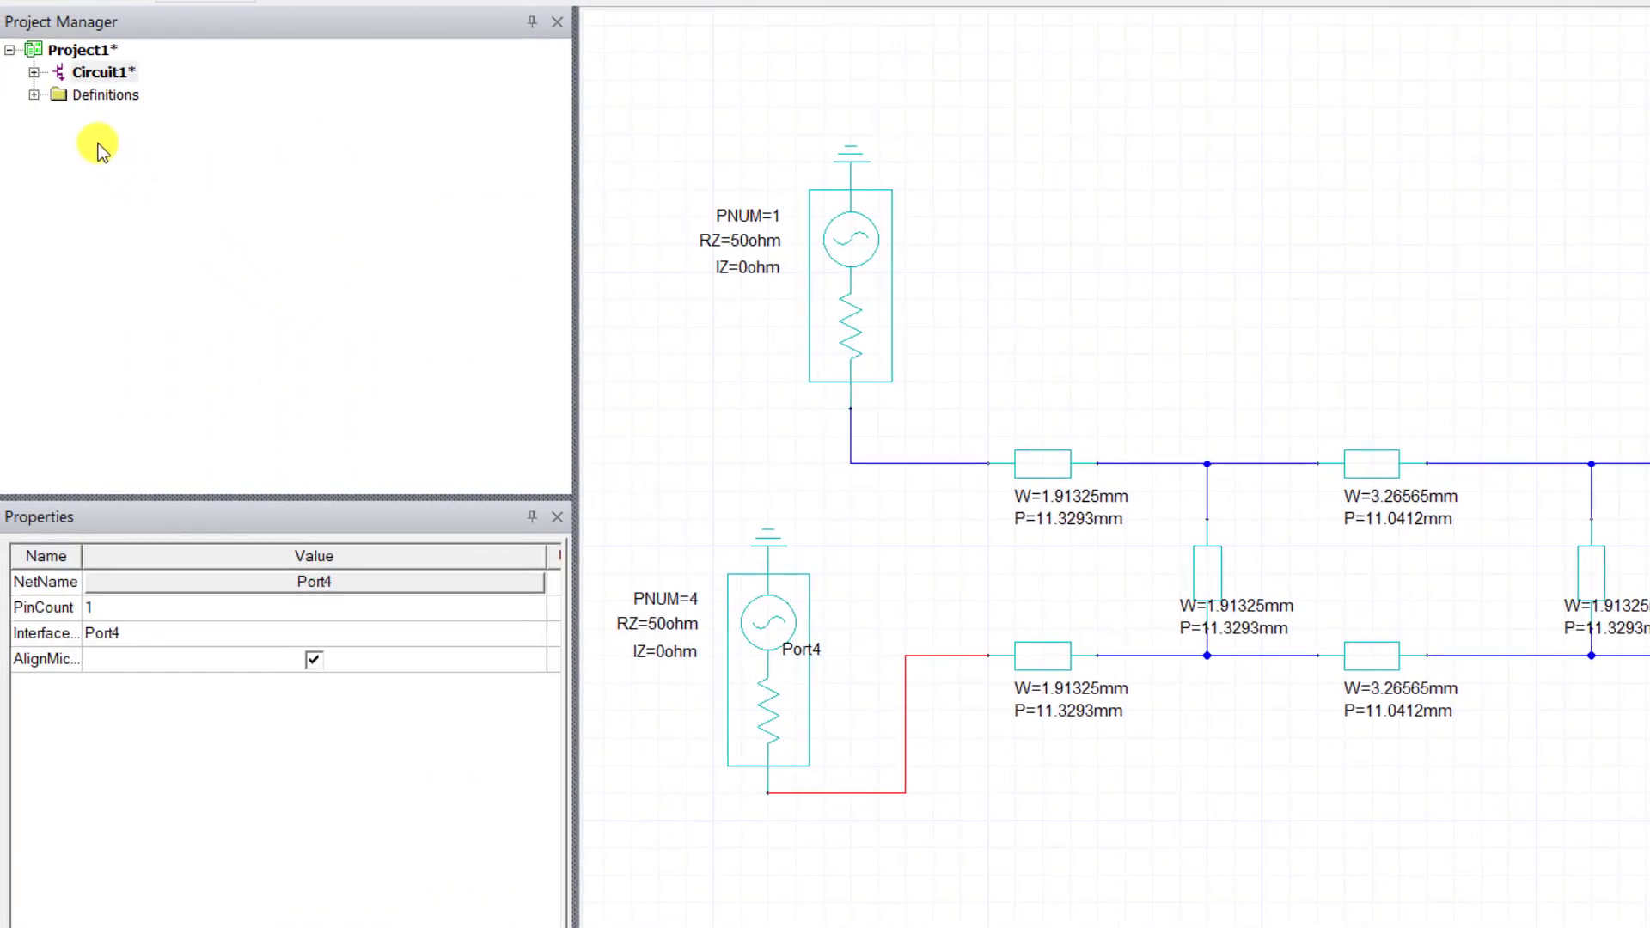
Step: Add a Nexxim linear network analysis setup under Circuit1's Analysis
click(34, 74)
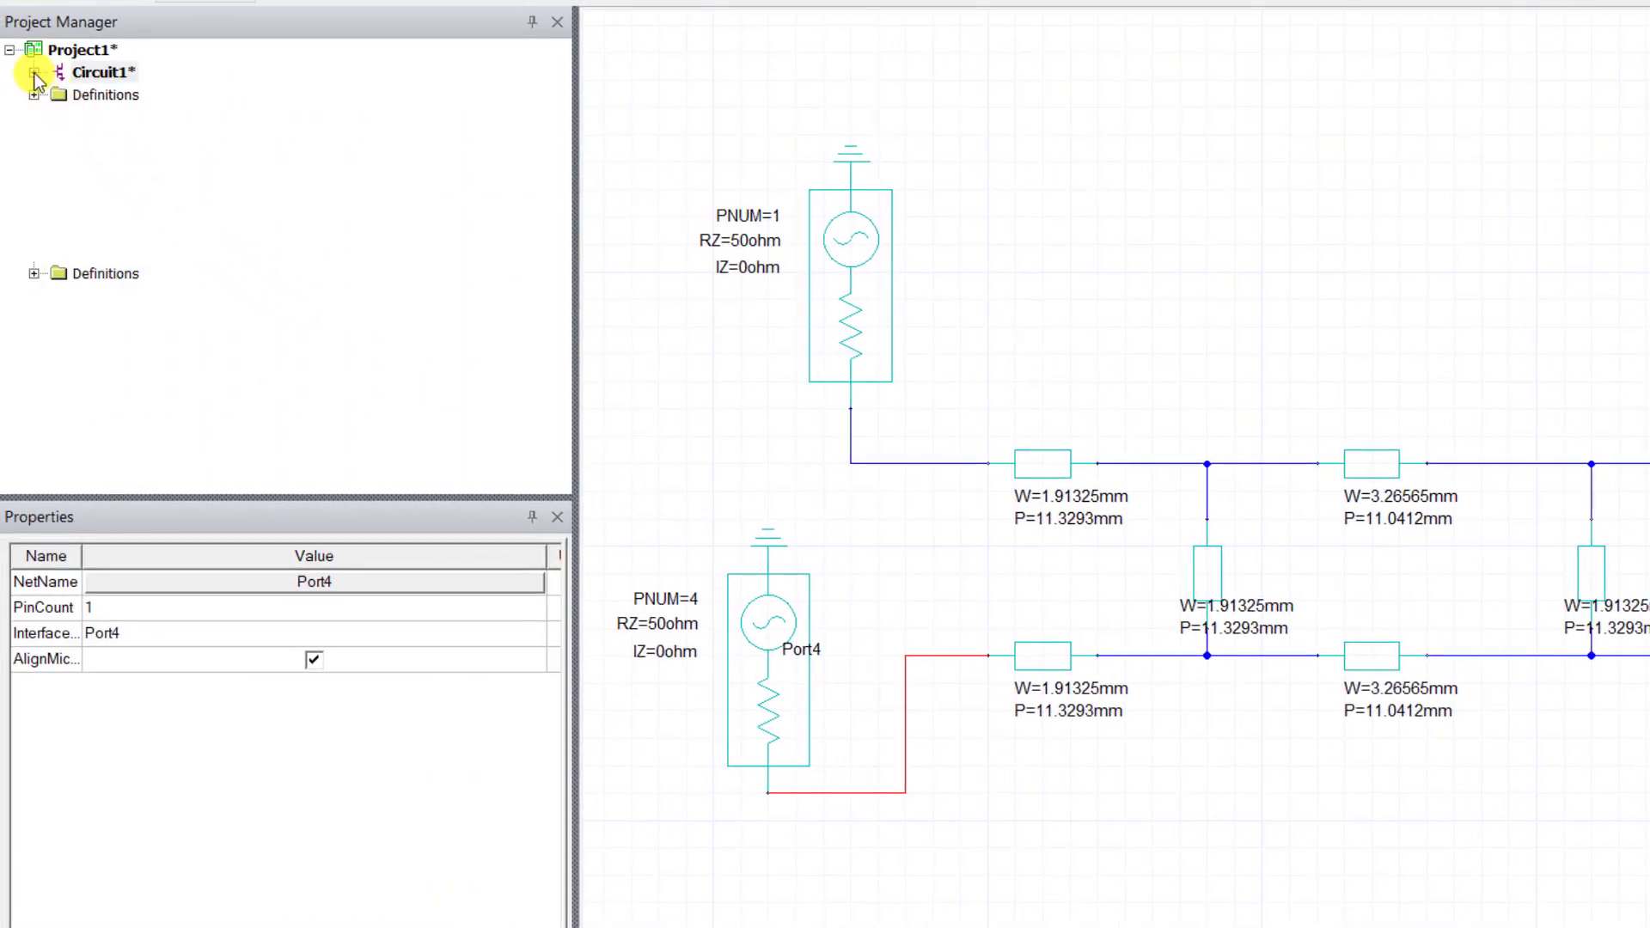
right_click(121, 161)
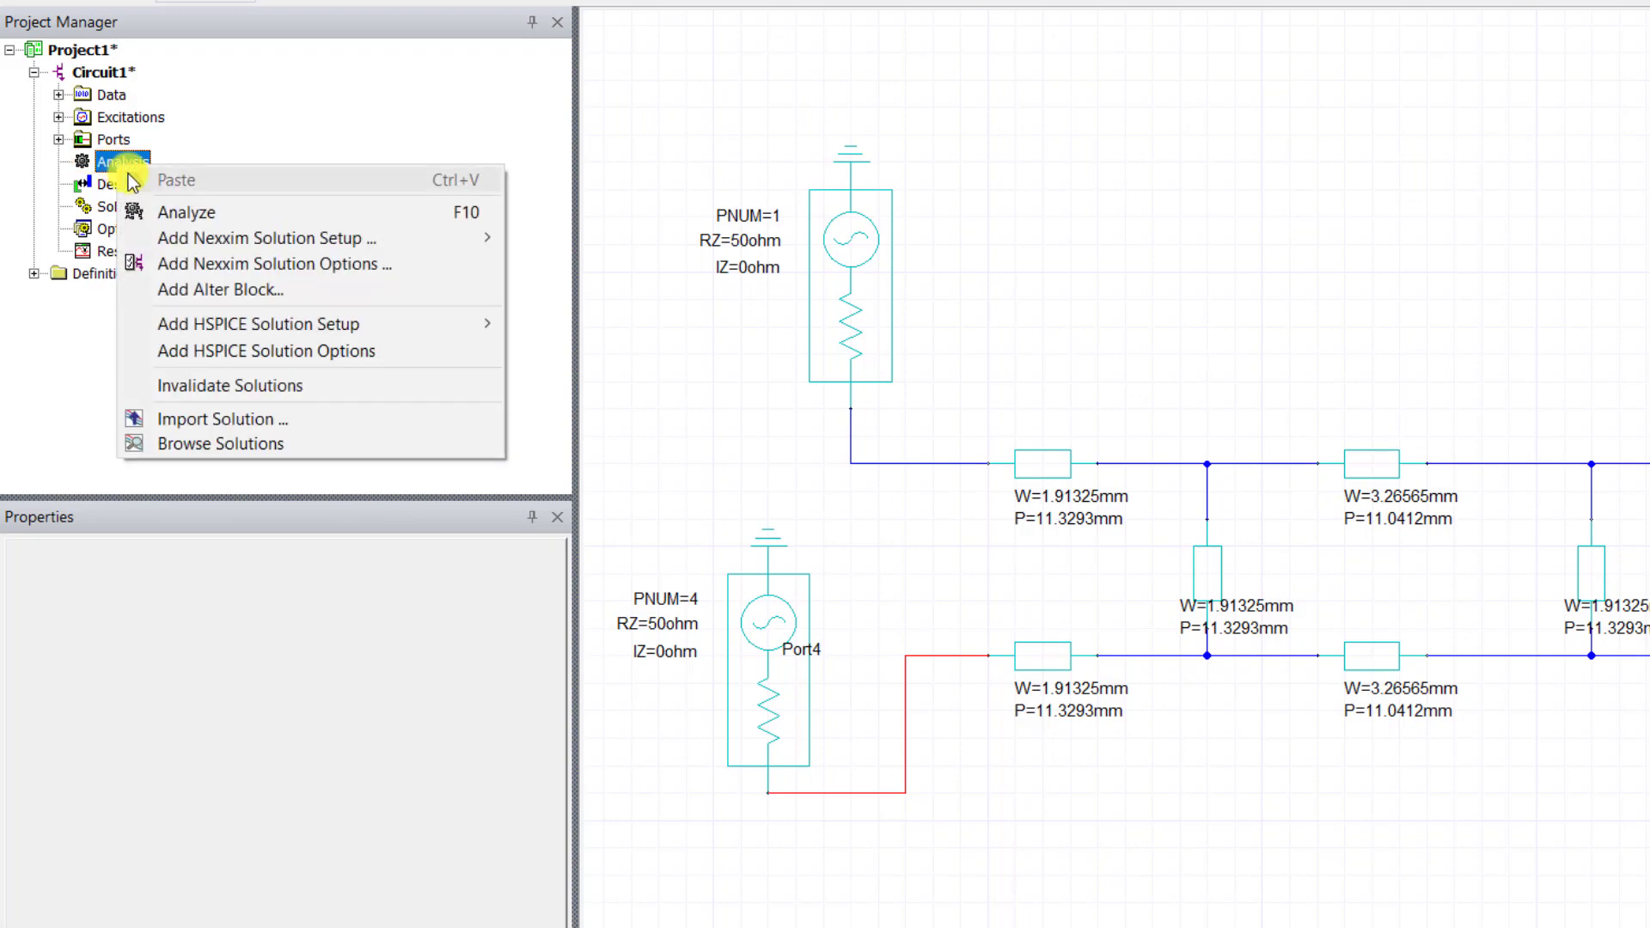
click(309, 254)
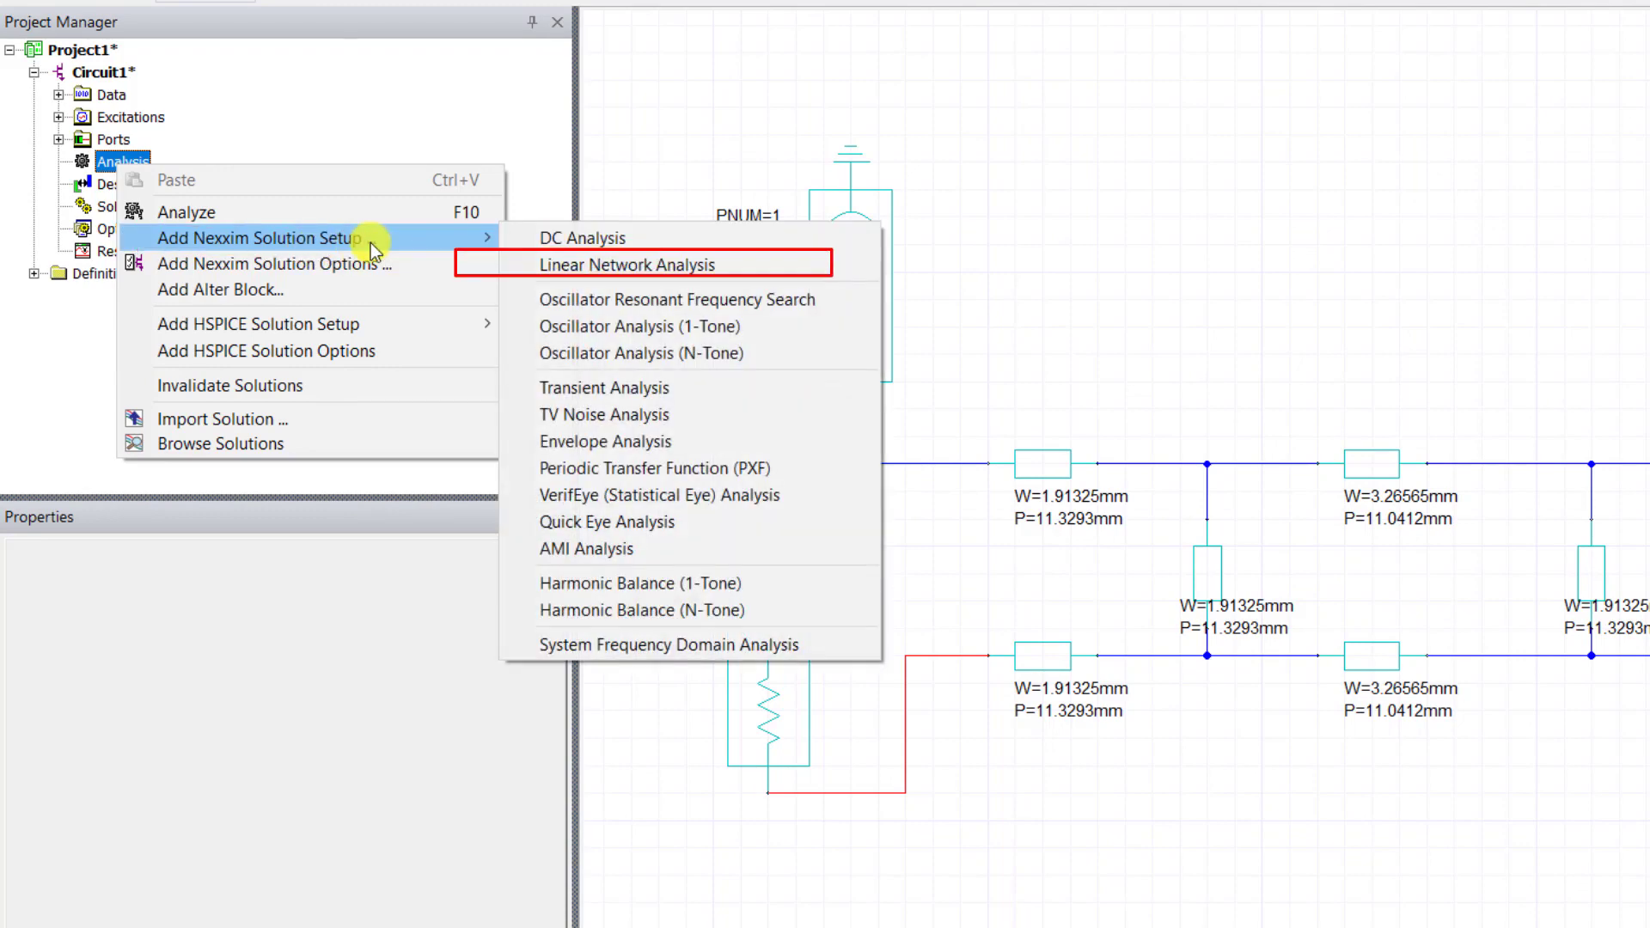
click(729, 262)
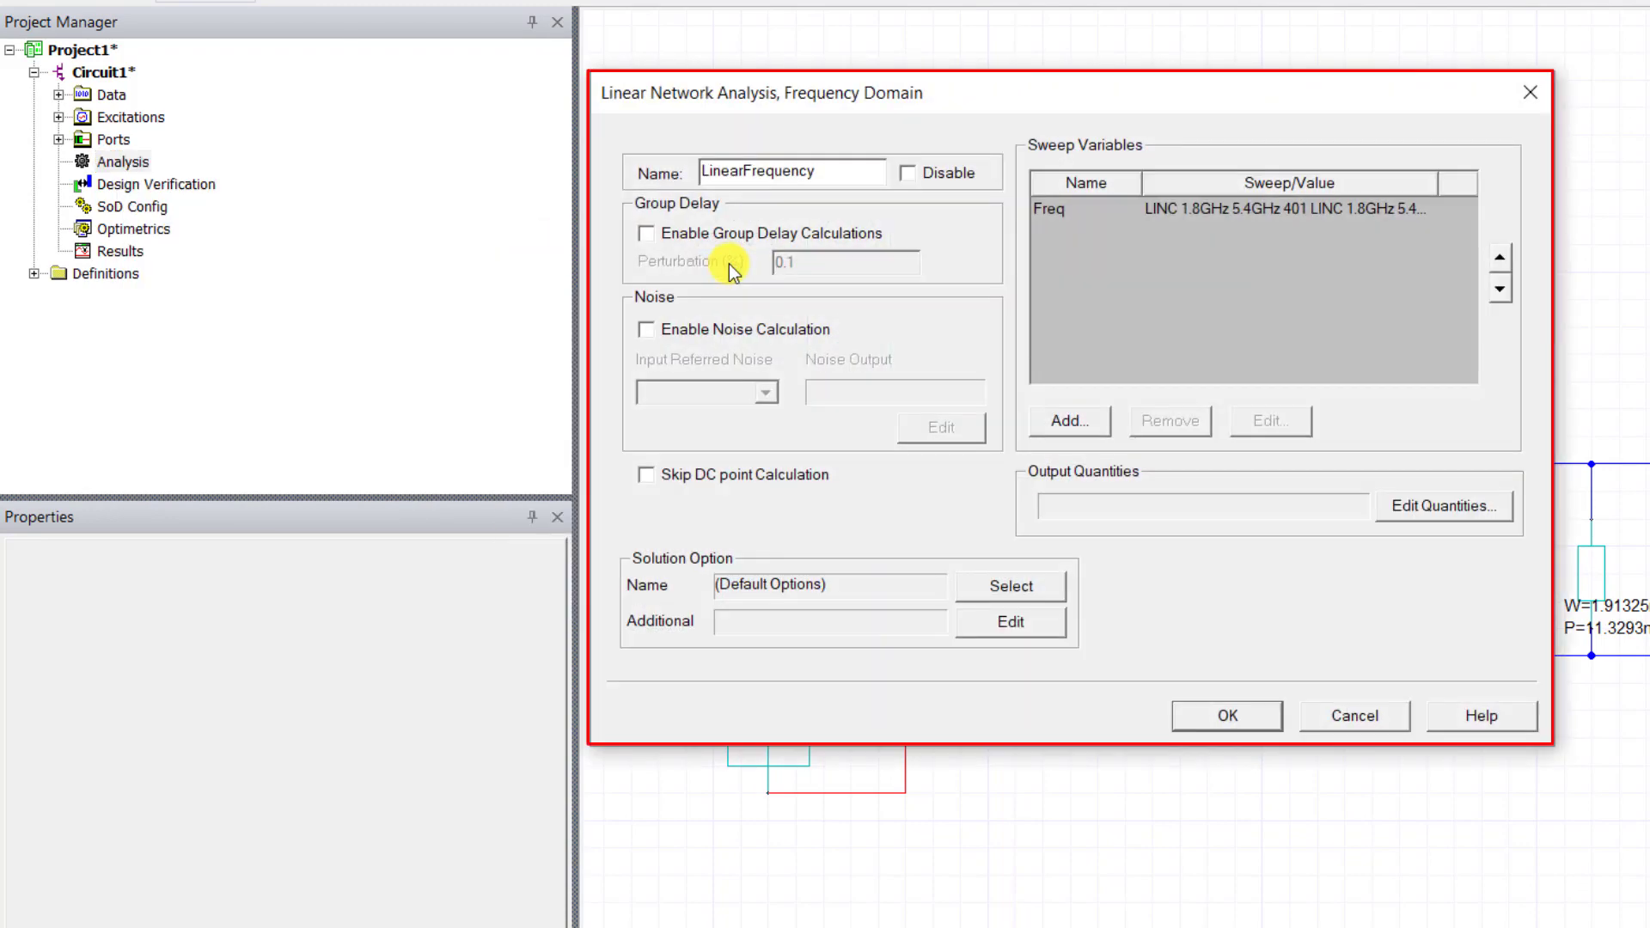
Step: Give the setup a 1.8–5.4 GHz sweep with 401 points and save it as LinearFrequency
click(1070, 420)
click(887, 348)
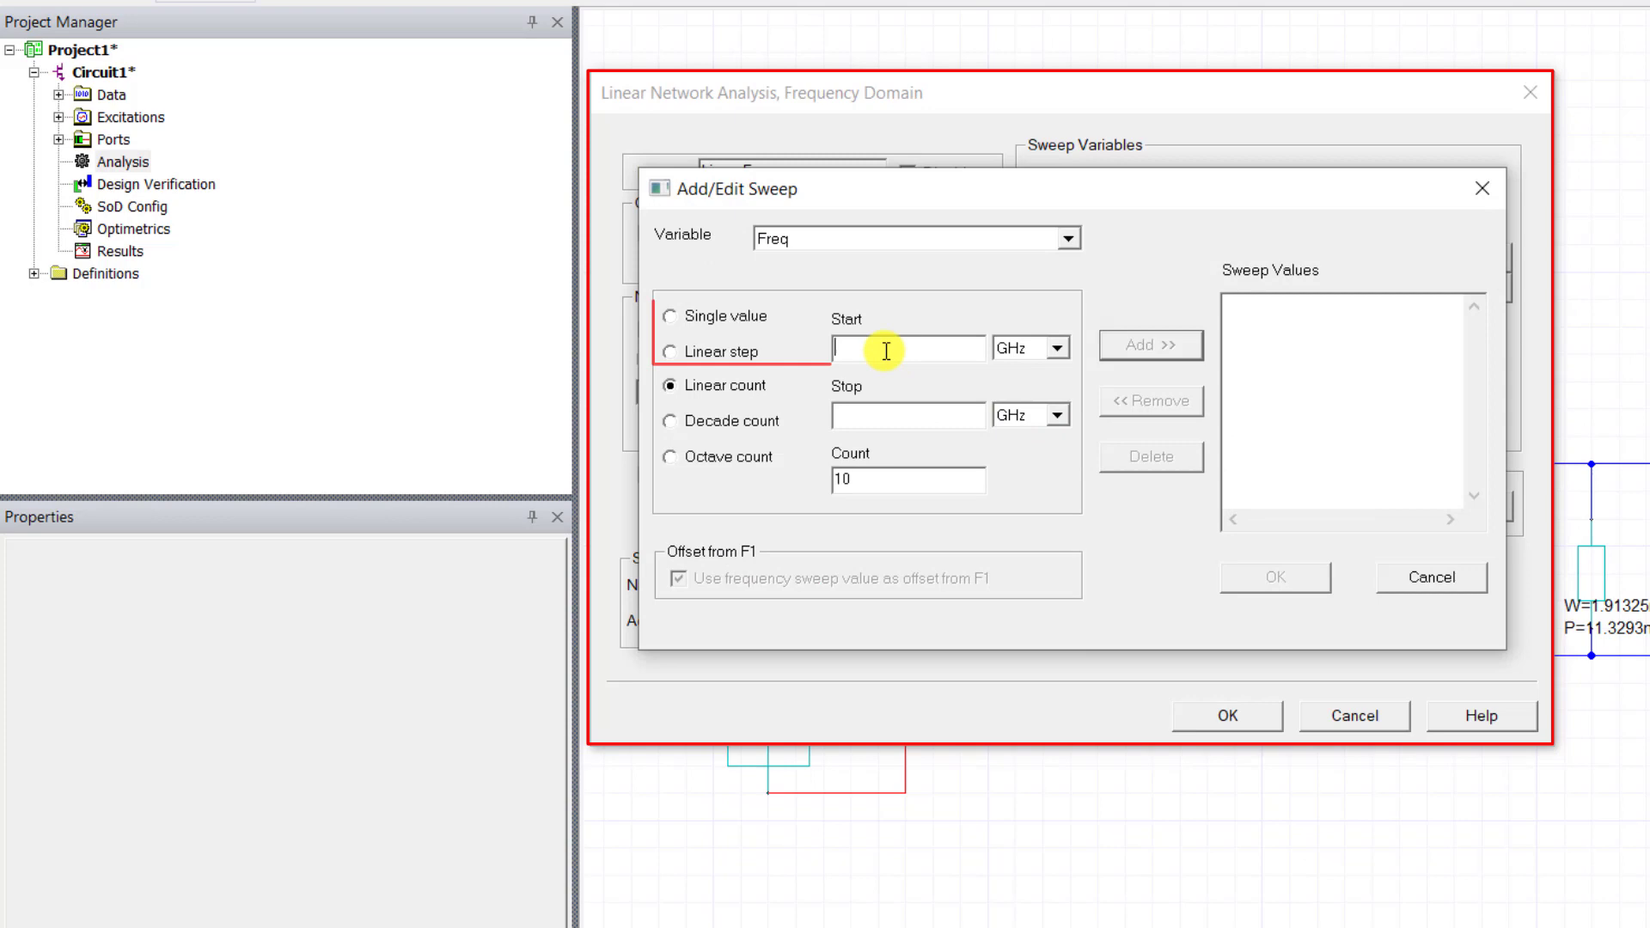
text(1.8)
click(885, 416)
text(5.4)
double_click(891, 478)
text(401)
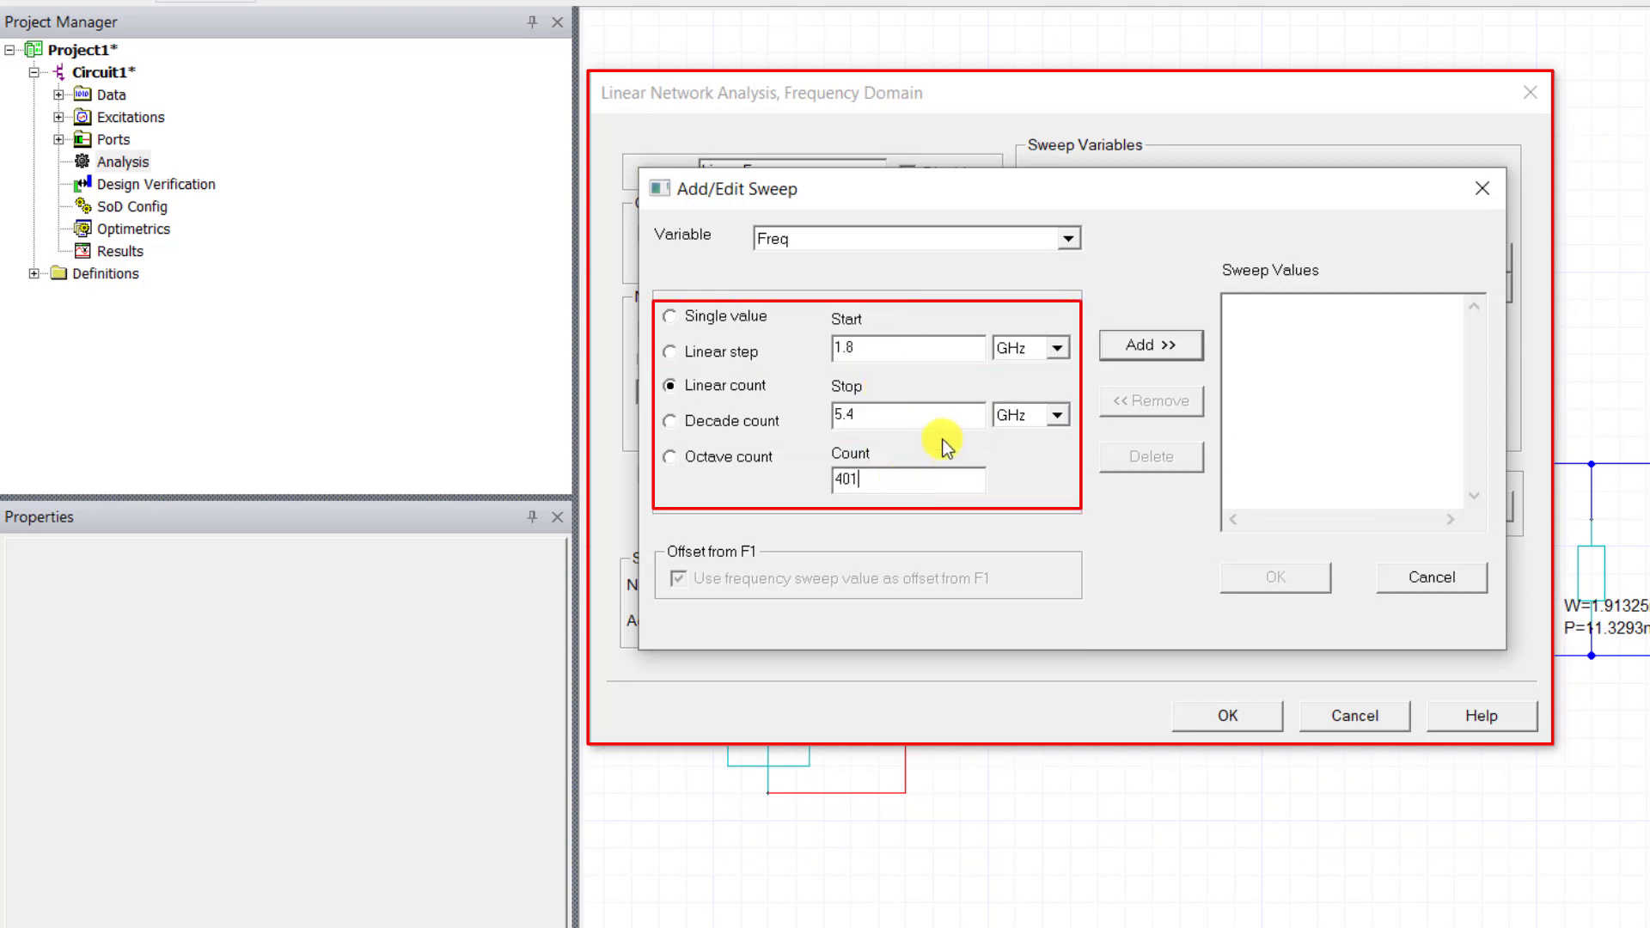
click(1134, 348)
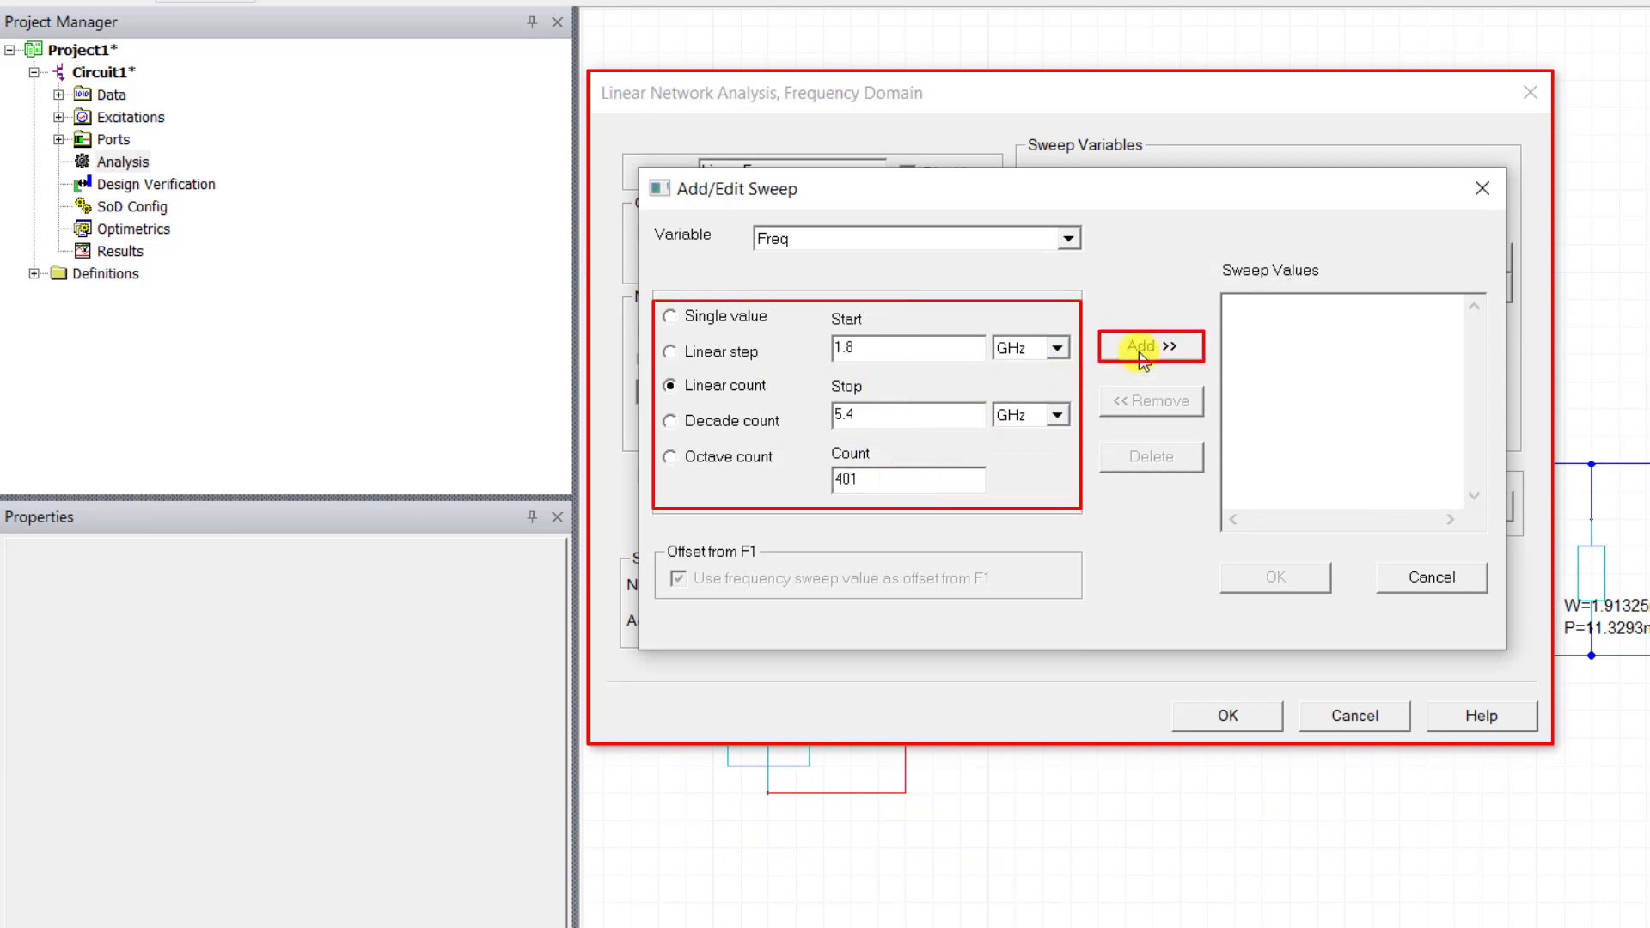
click(1289, 591)
click(1251, 718)
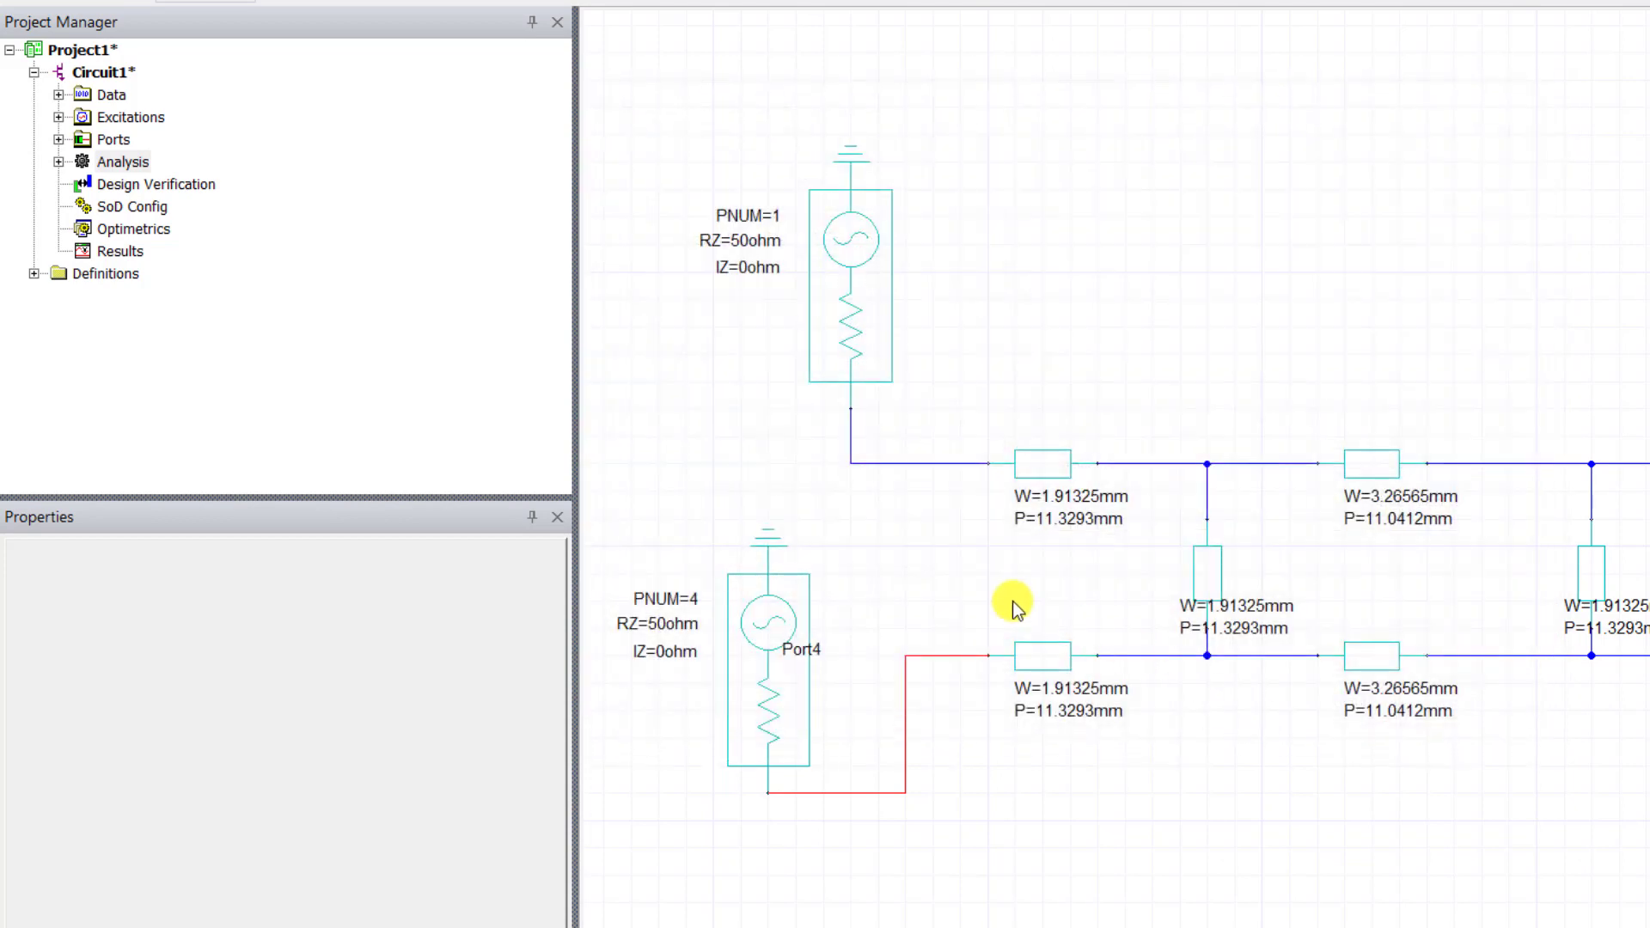
click(59, 162)
right_click(192, 186)
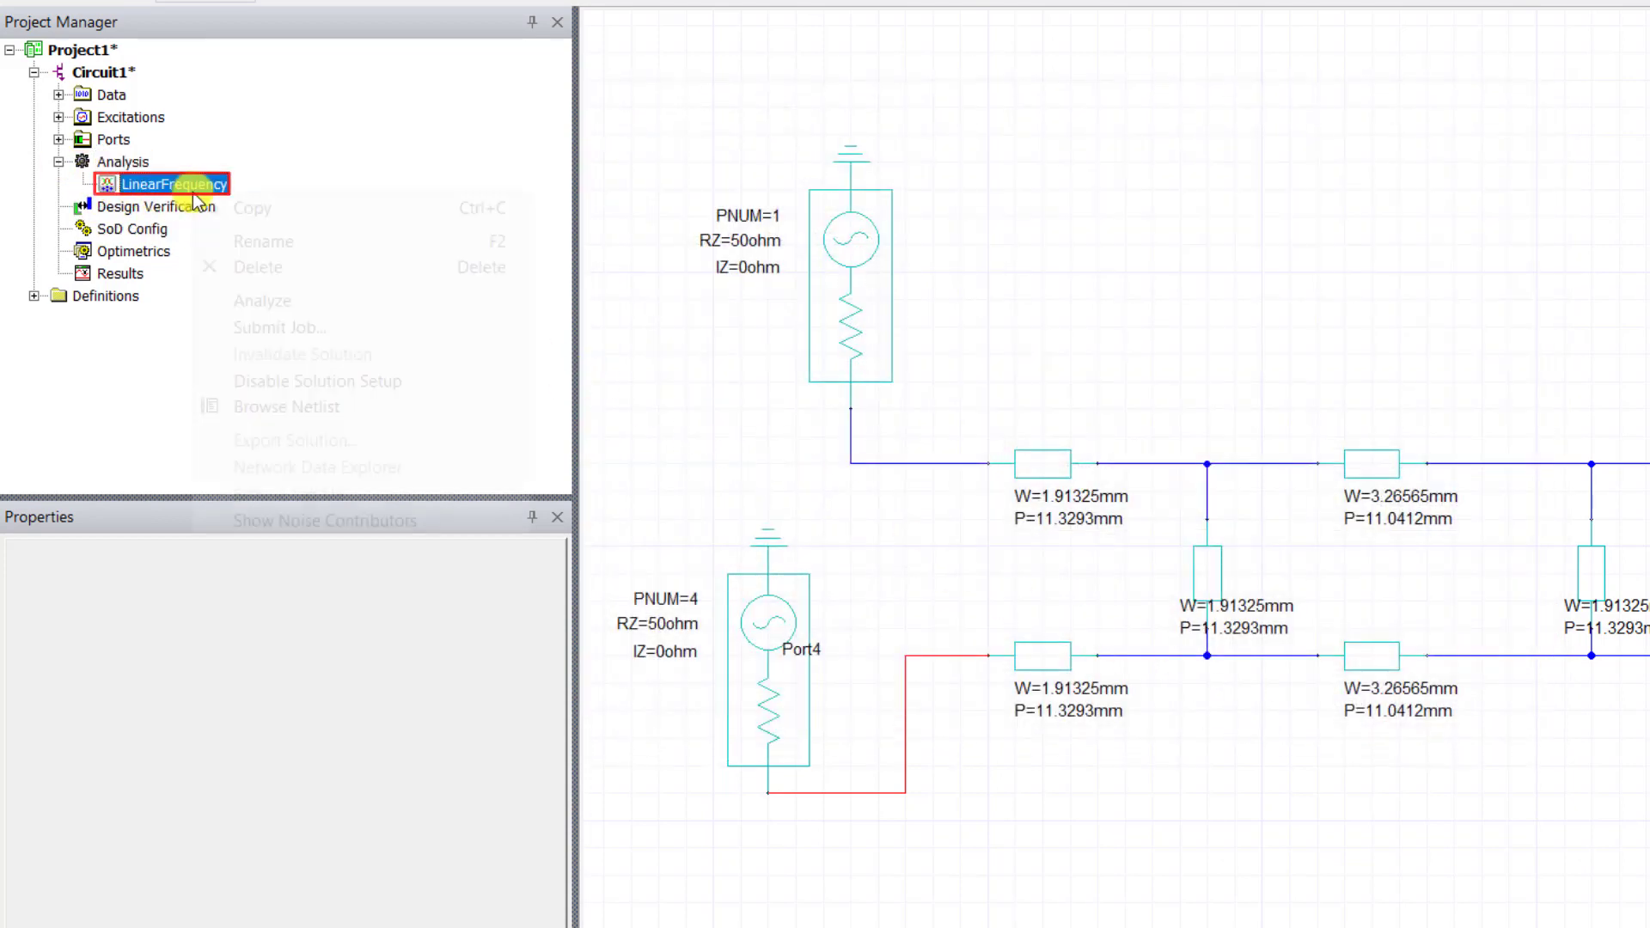
Step: Analyze LinearFrequency and start a rectangular plot report under Results
click(292, 301)
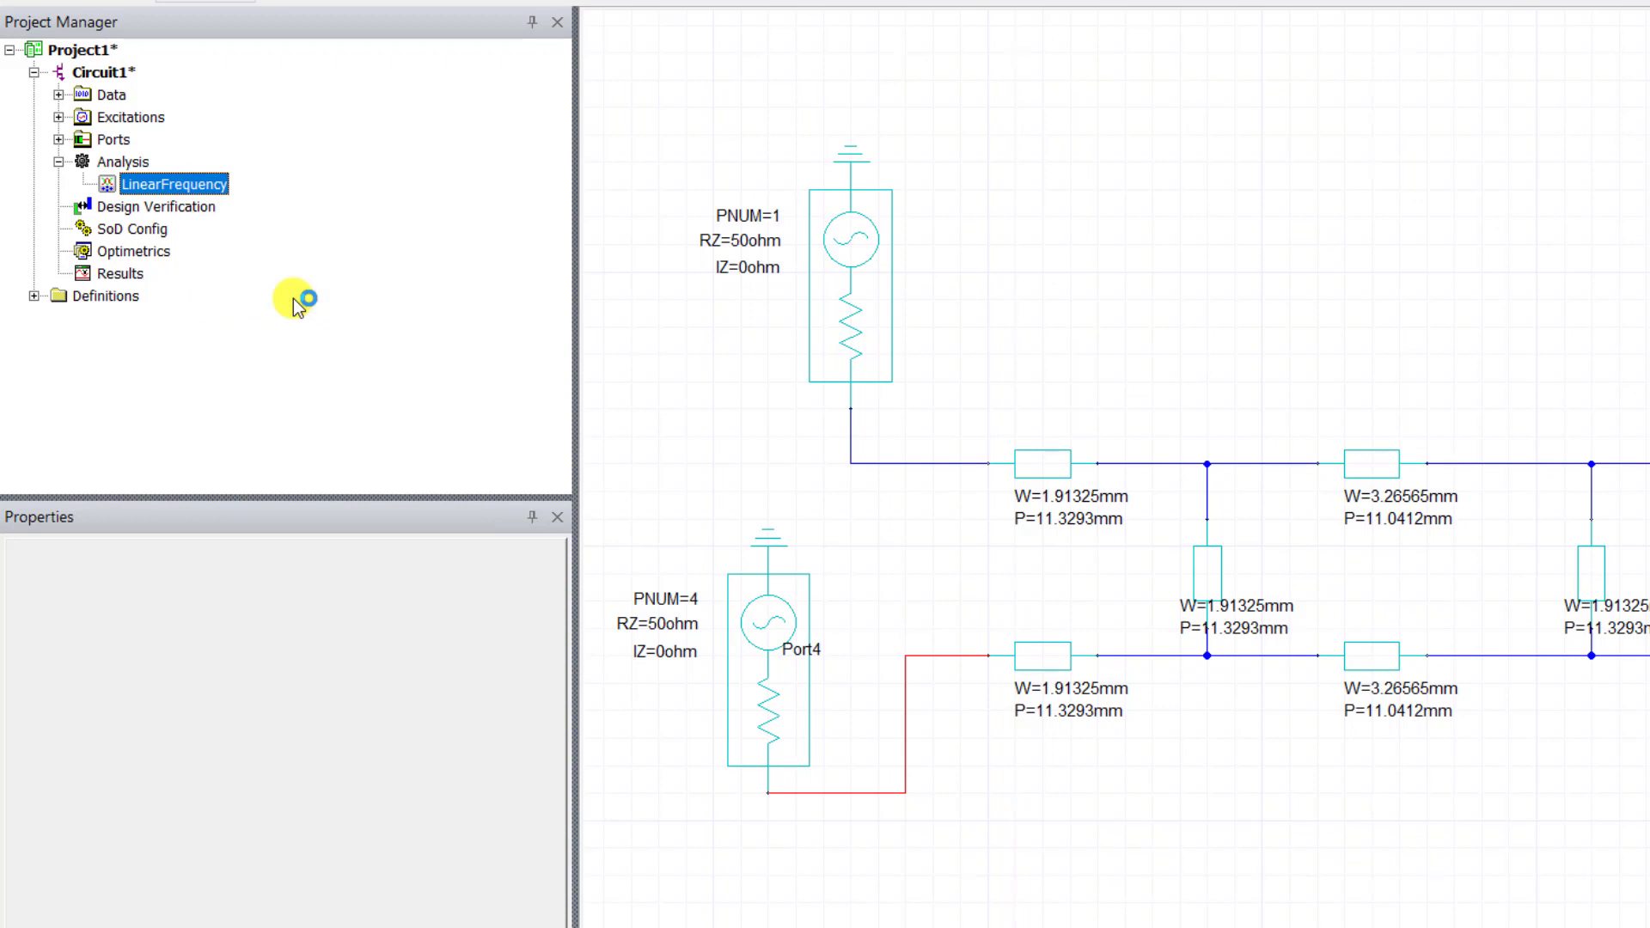
right_click(123, 282)
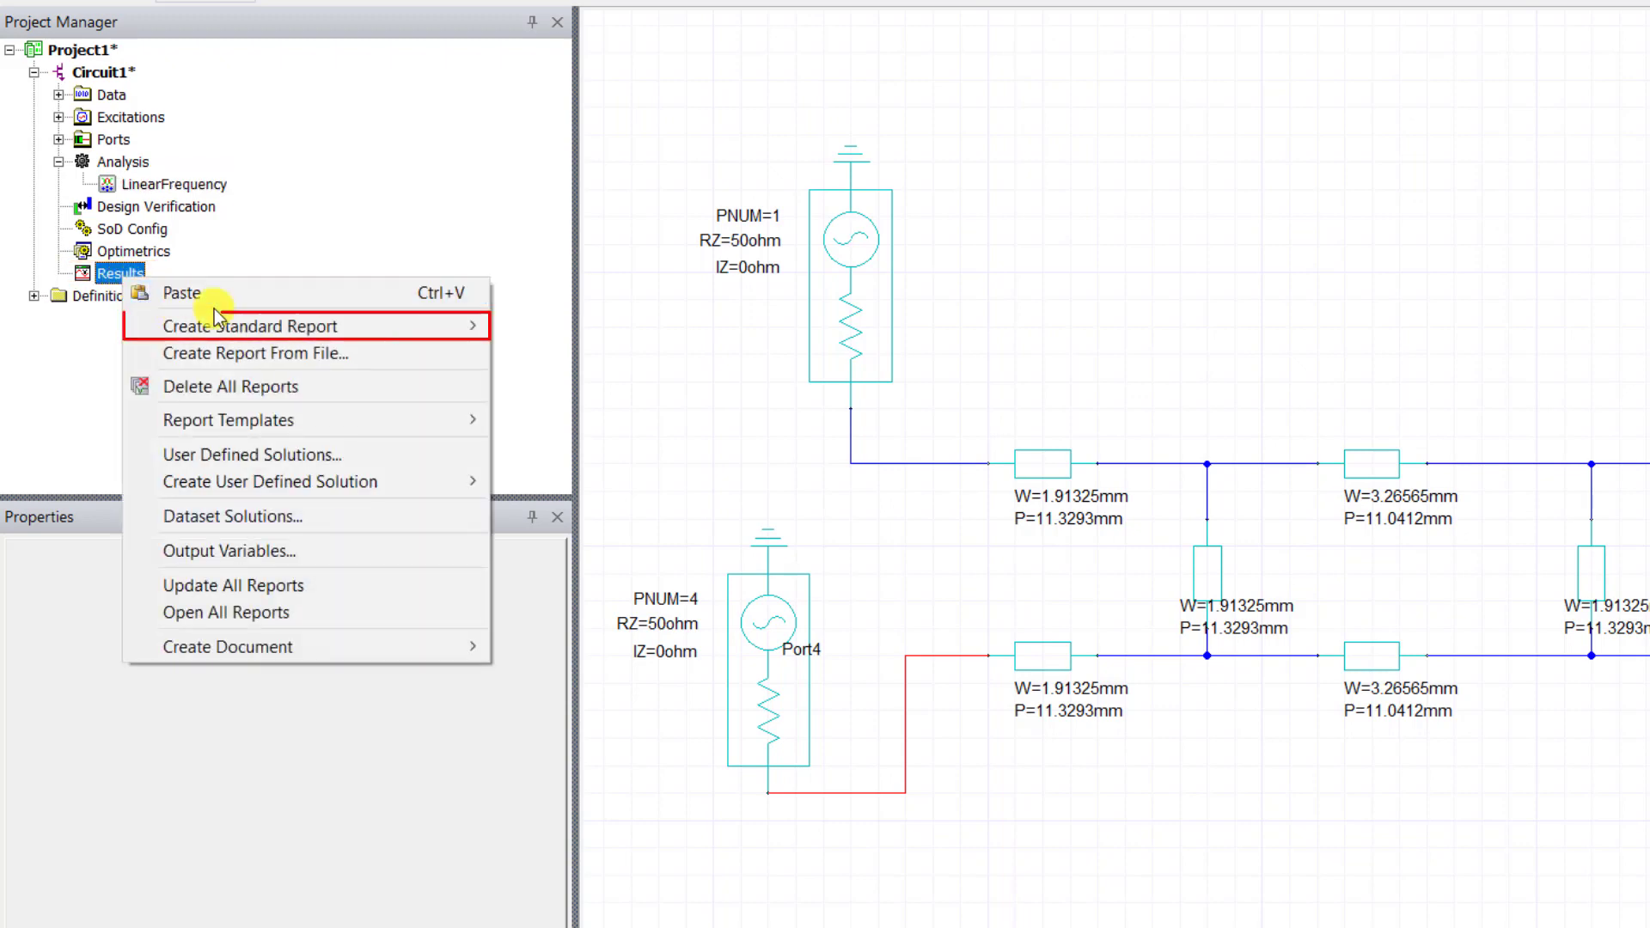
mouse_move(468, 326)
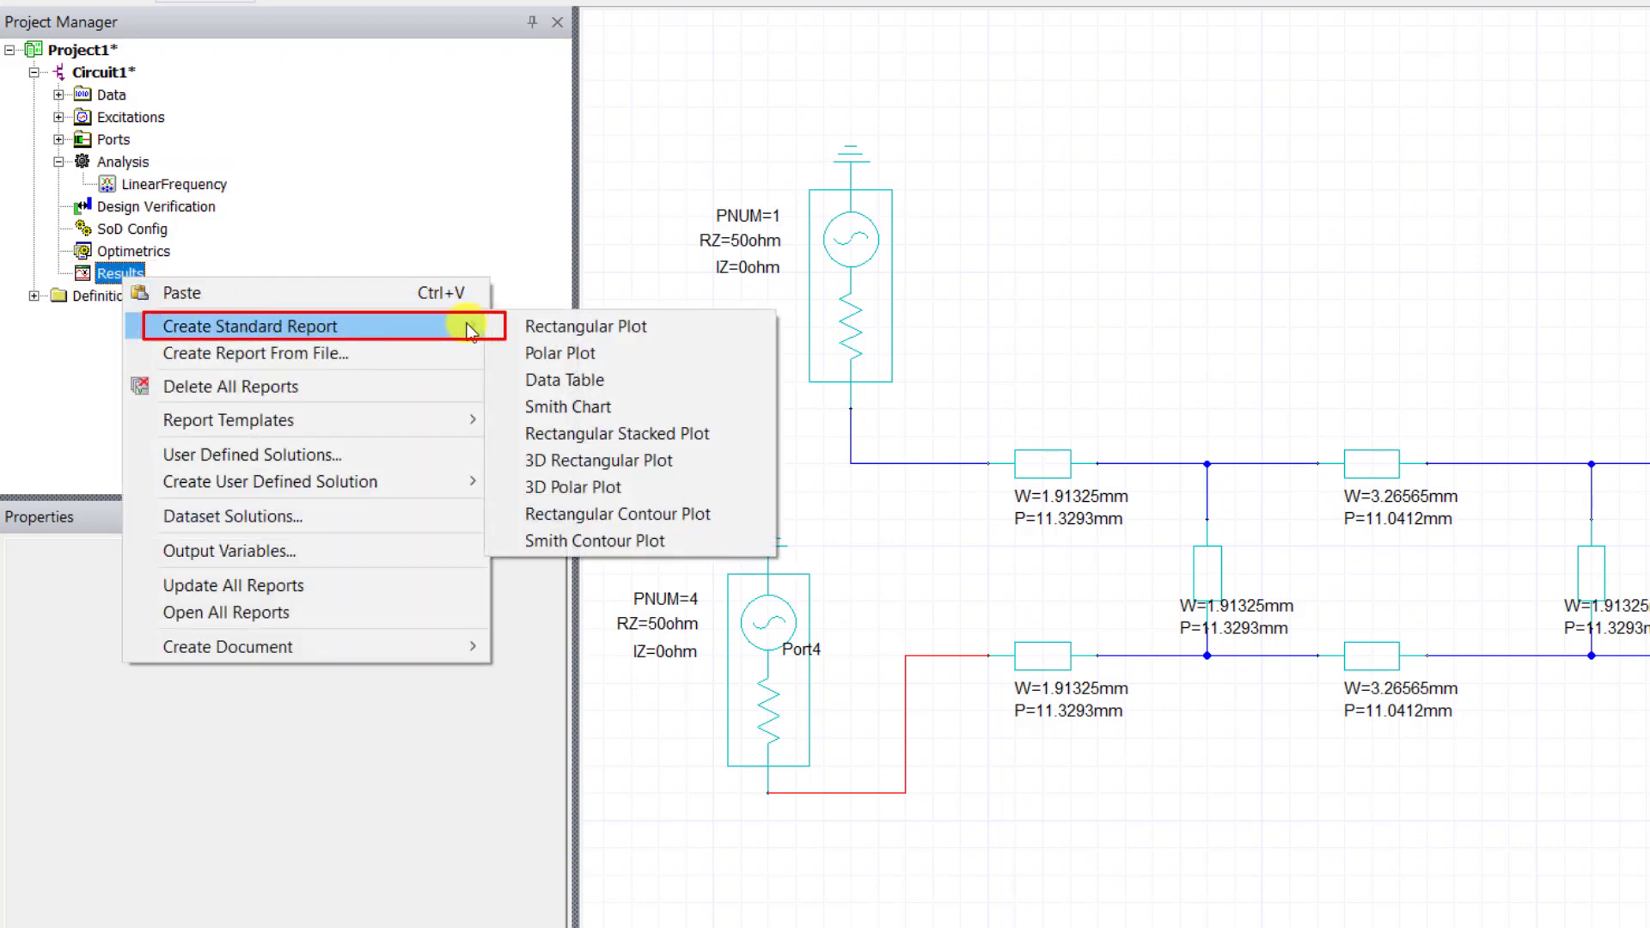
click(653, 329)
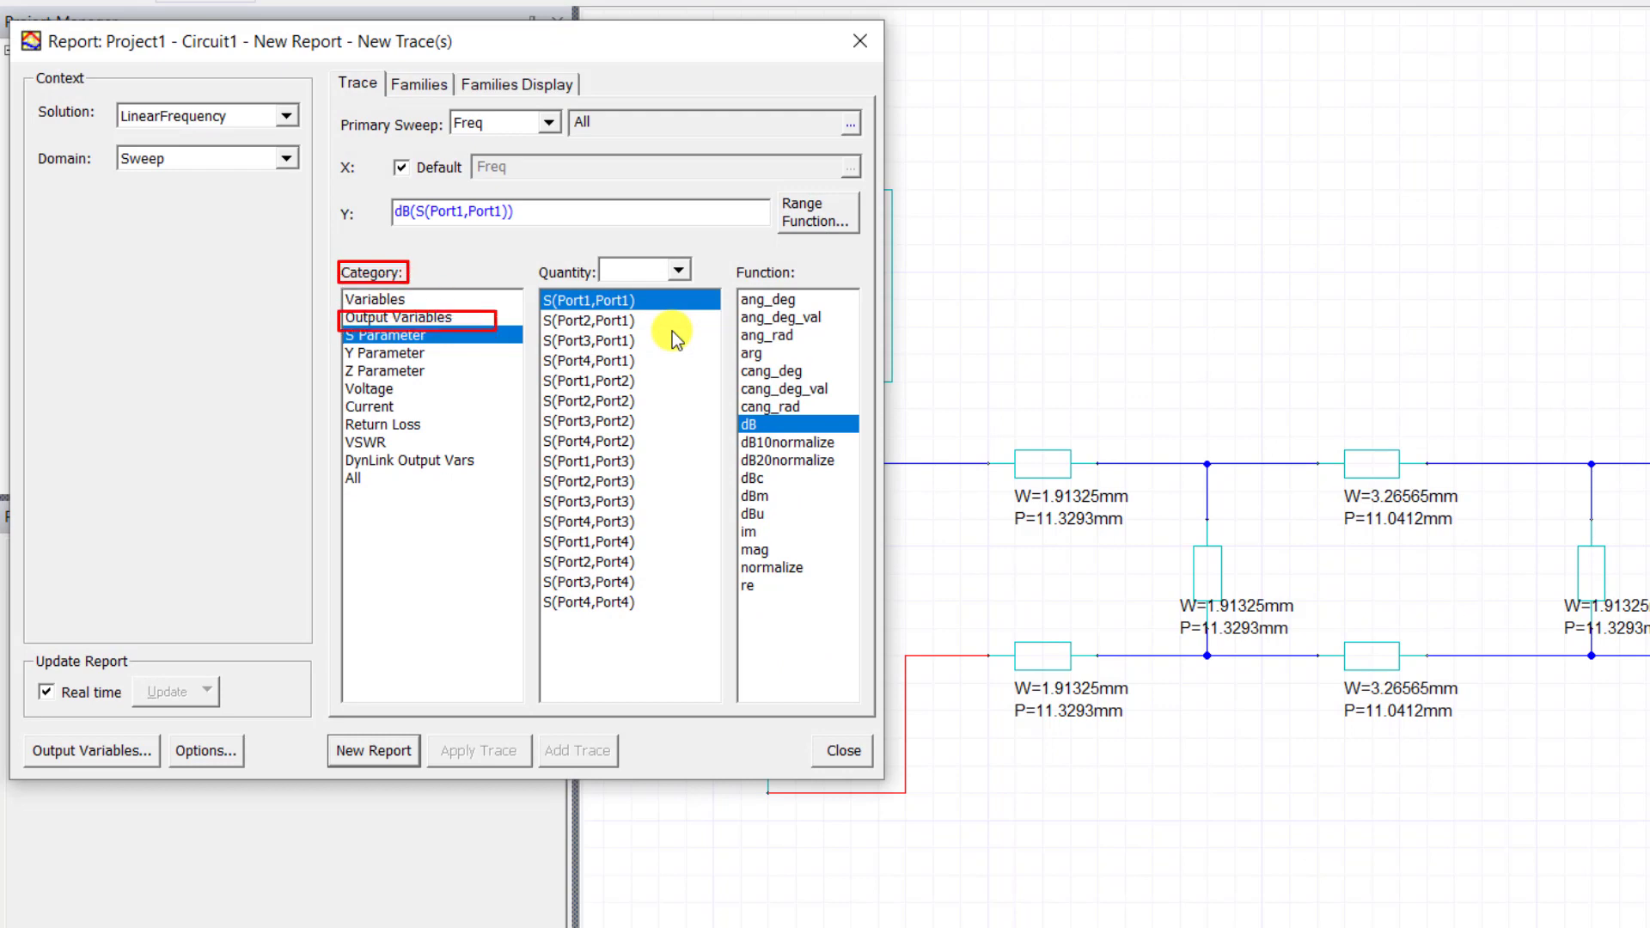
Step: Plot dB S(Port1,Port1) through S(Port1,Port4) as a new report
ctrl+click(628, 380)
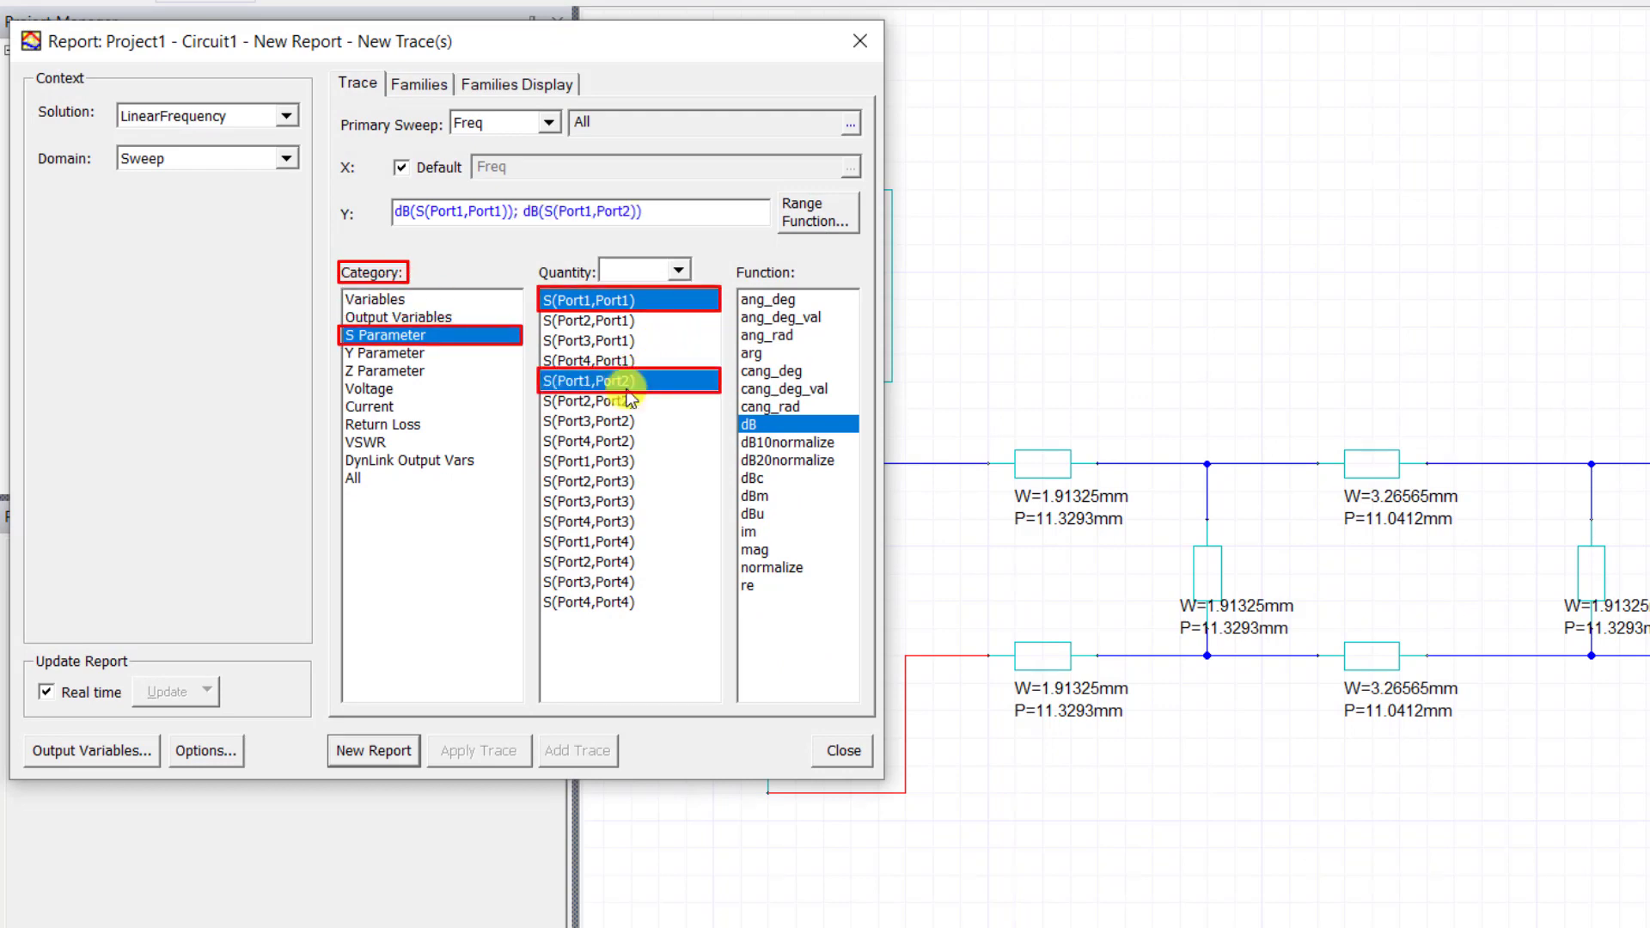
ctrl+click(633, 461)
ctrl+click(629, 541)
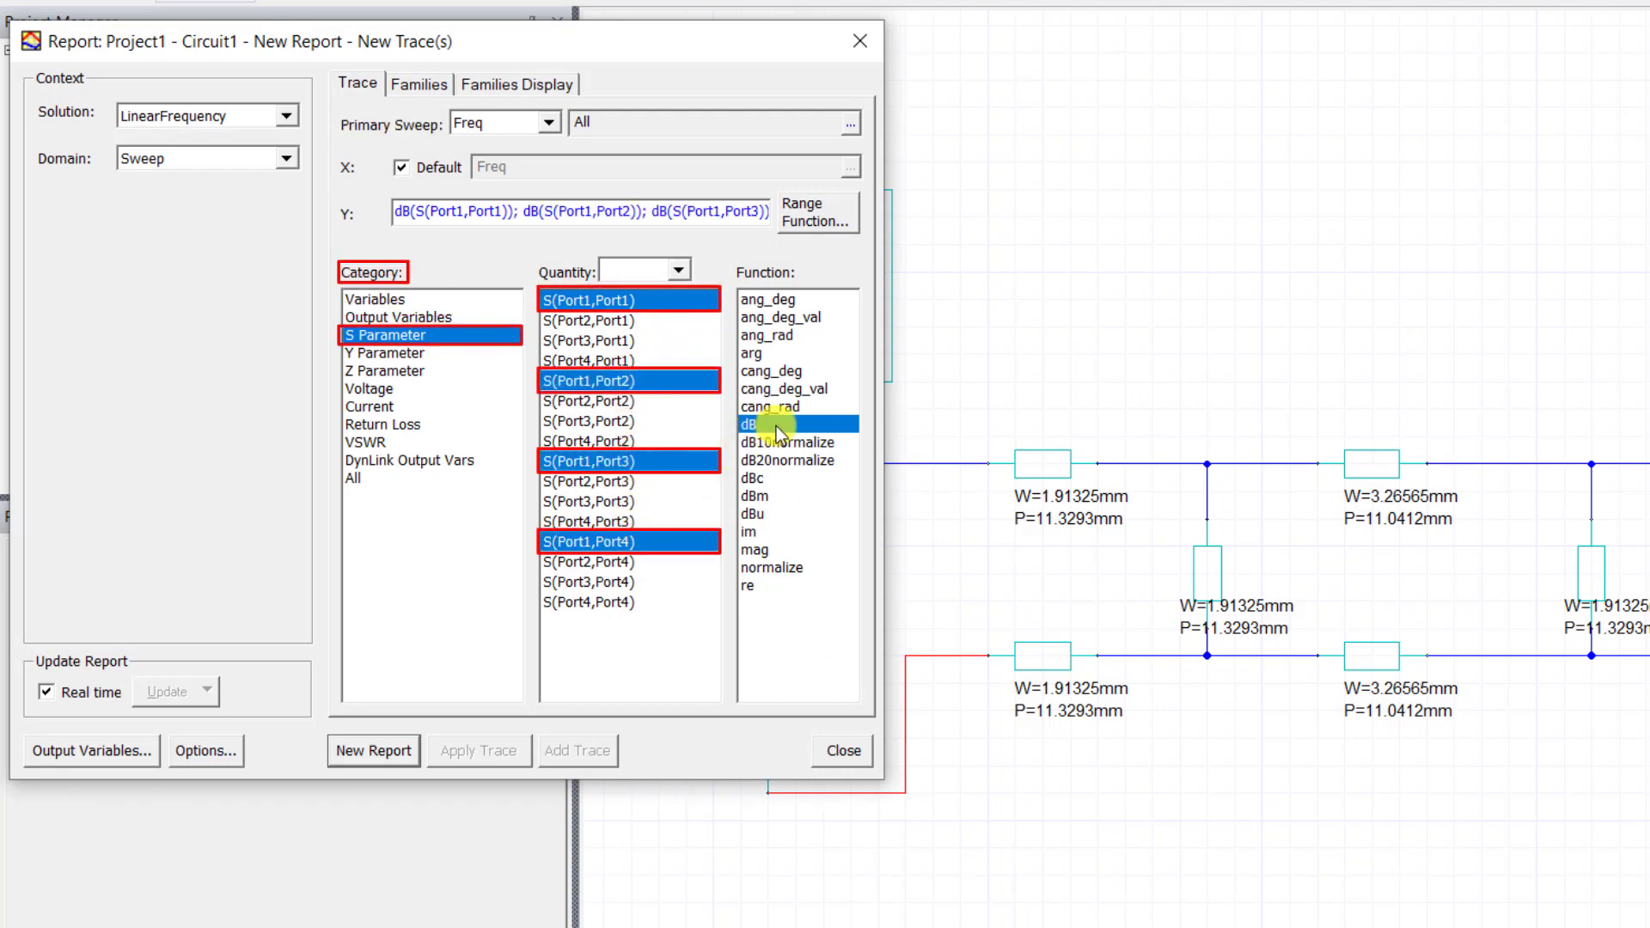
click(374, 750)
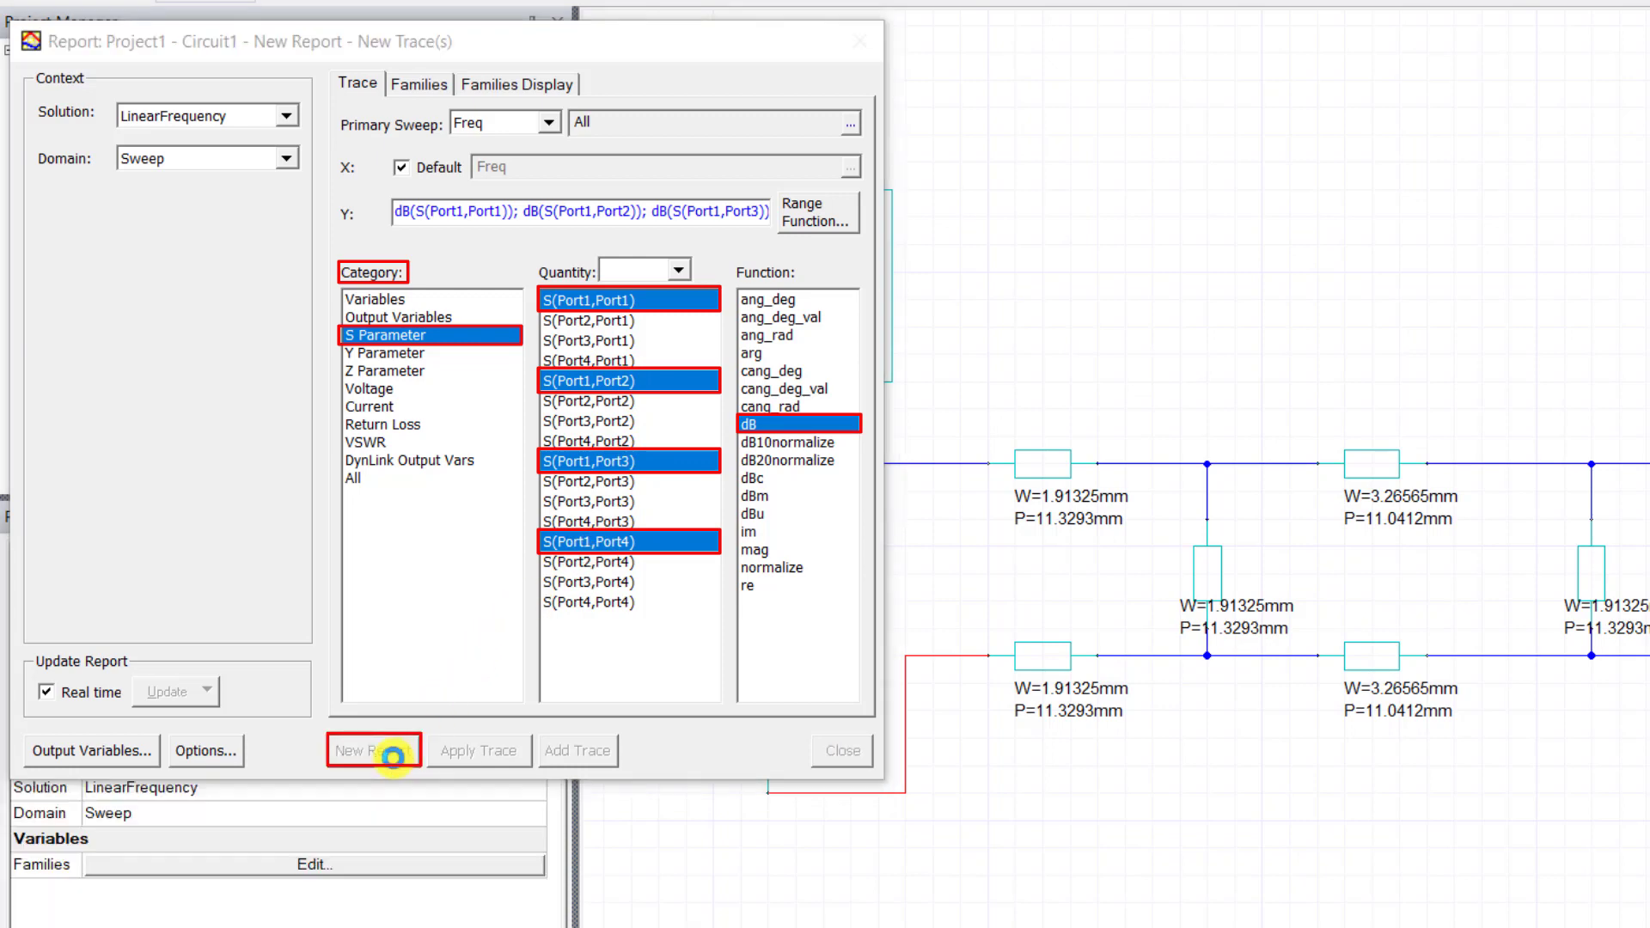
click(833, 761)
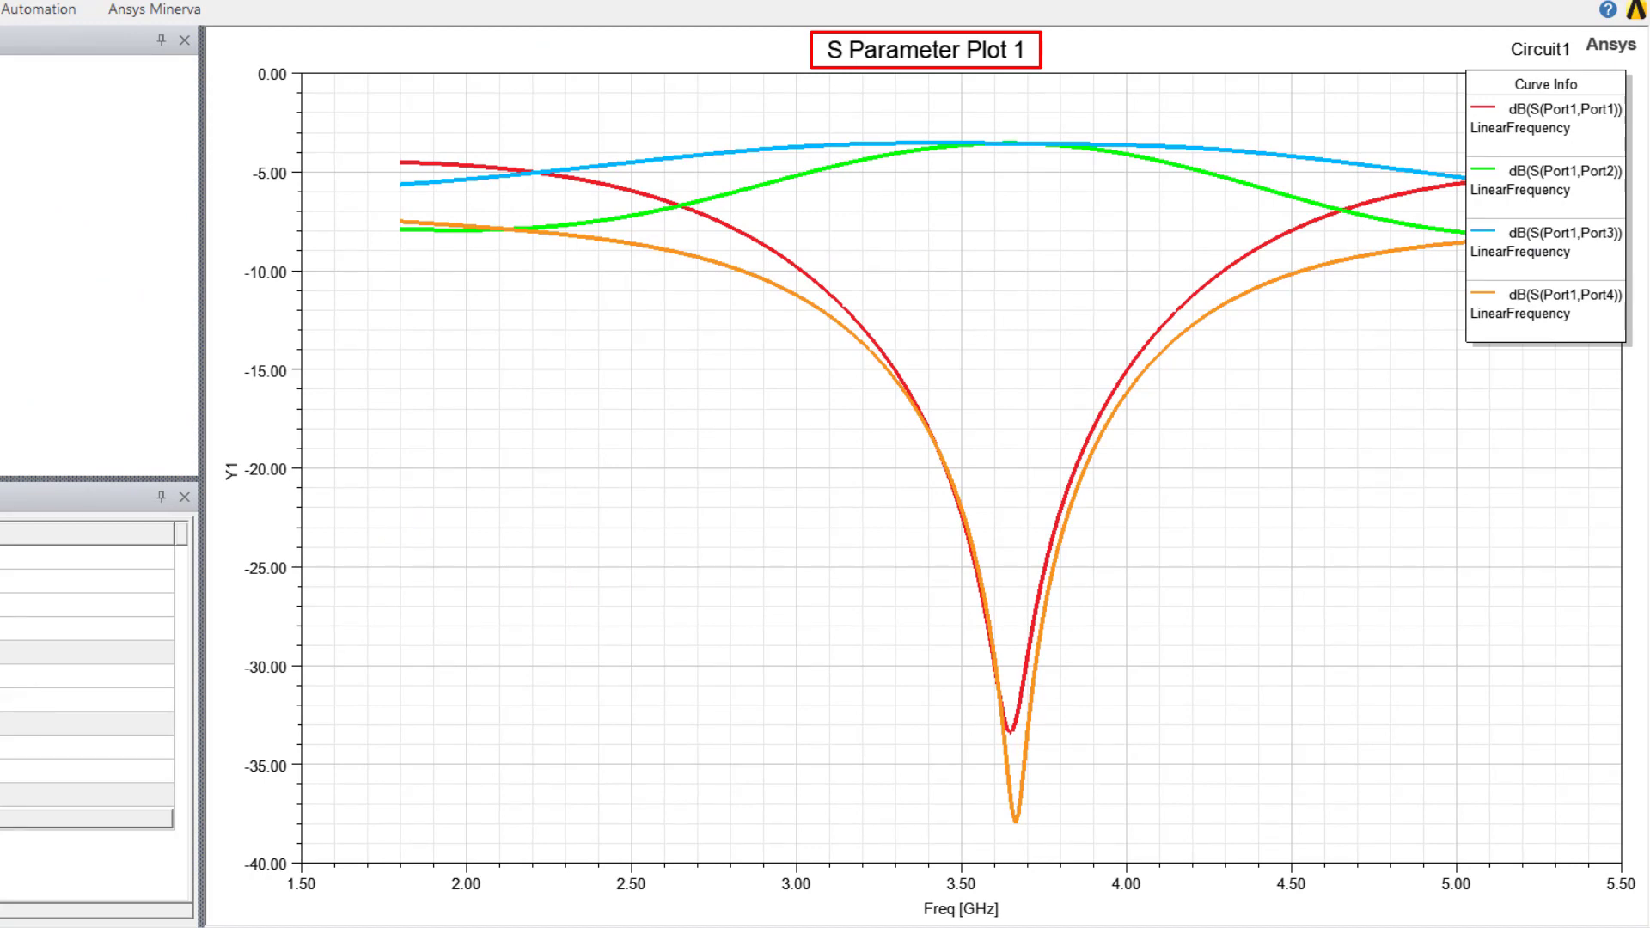
Step: Add an X marker to the S-parameter plot and move it to about 3.65 GHz
right_click(360, 380)
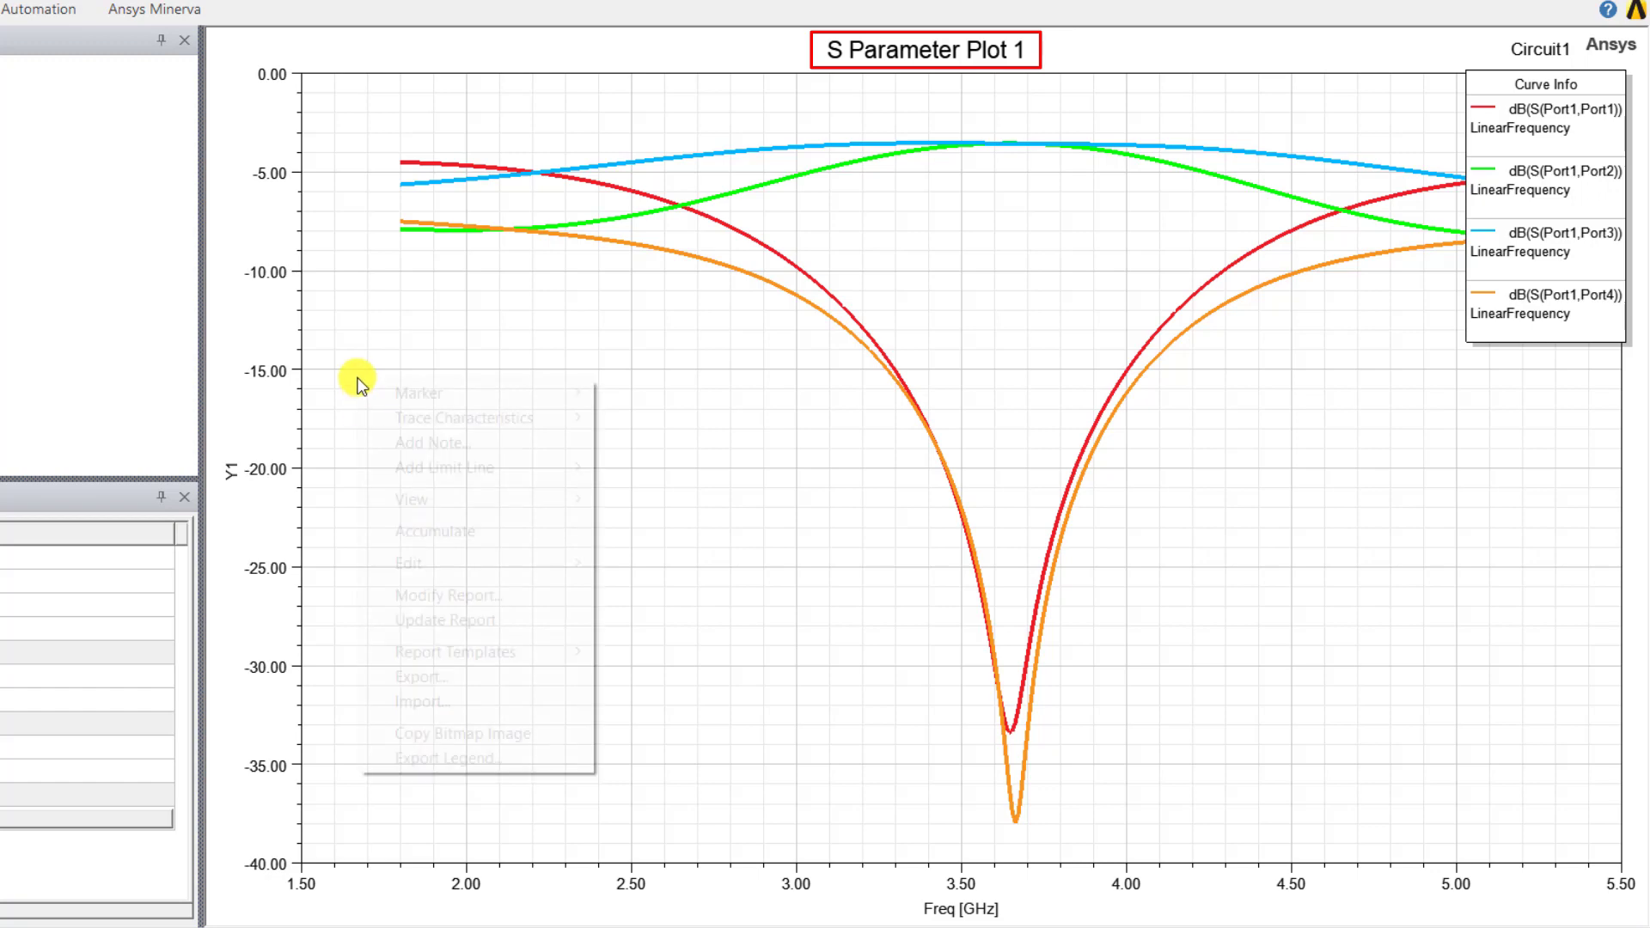
mouse_move(434, 397)
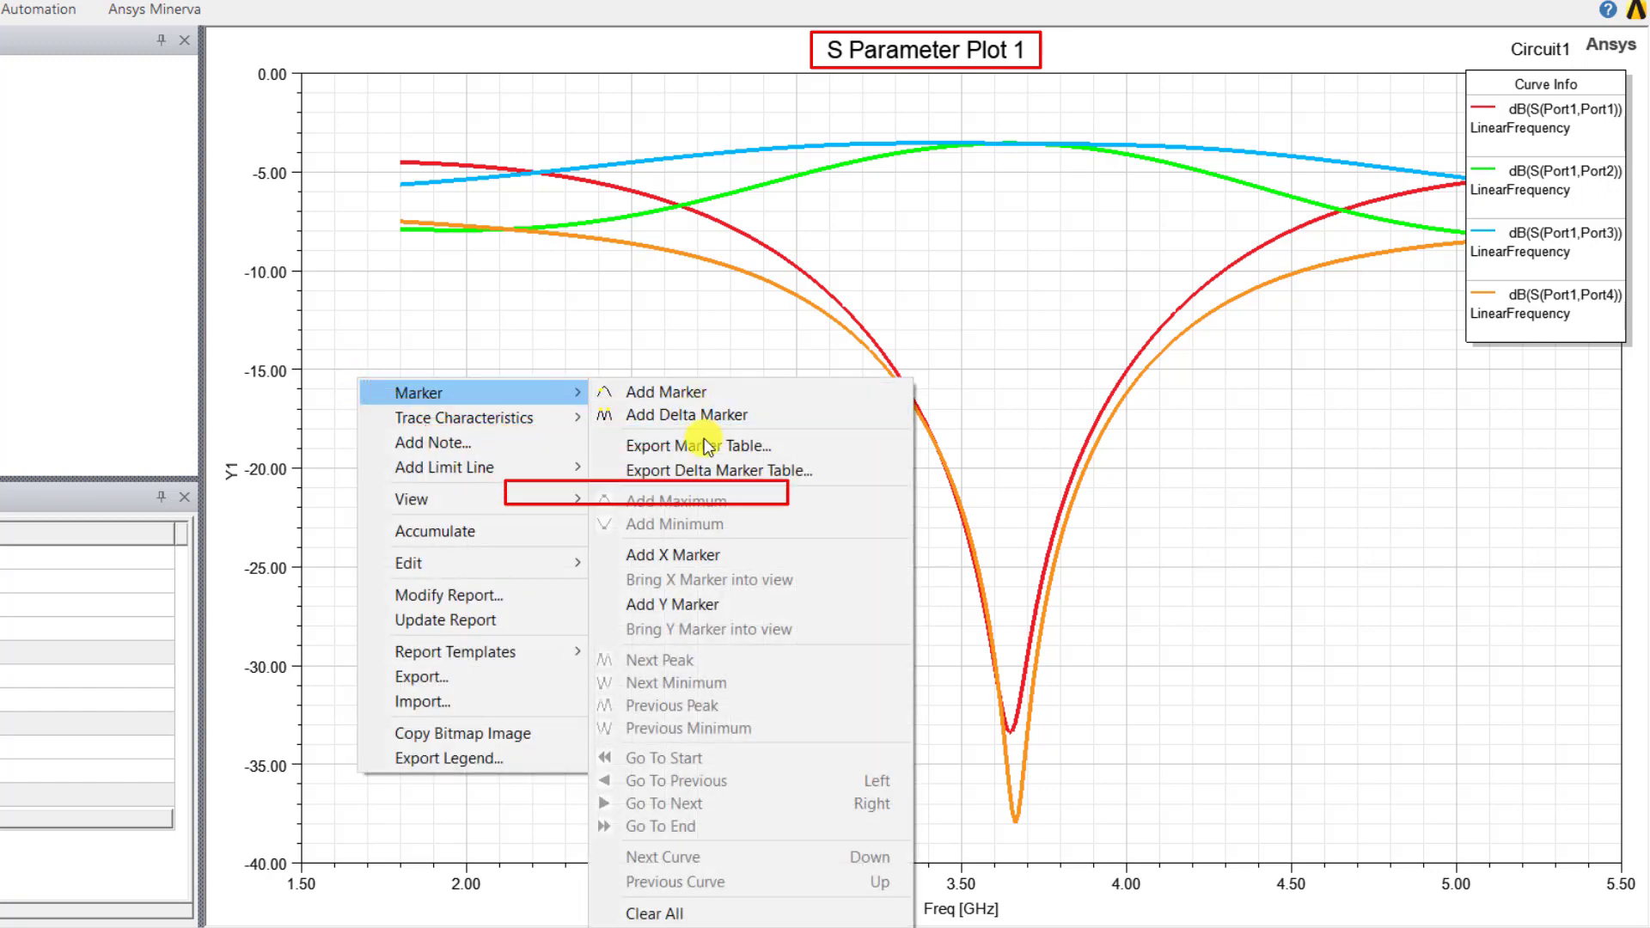
click(718, 563)
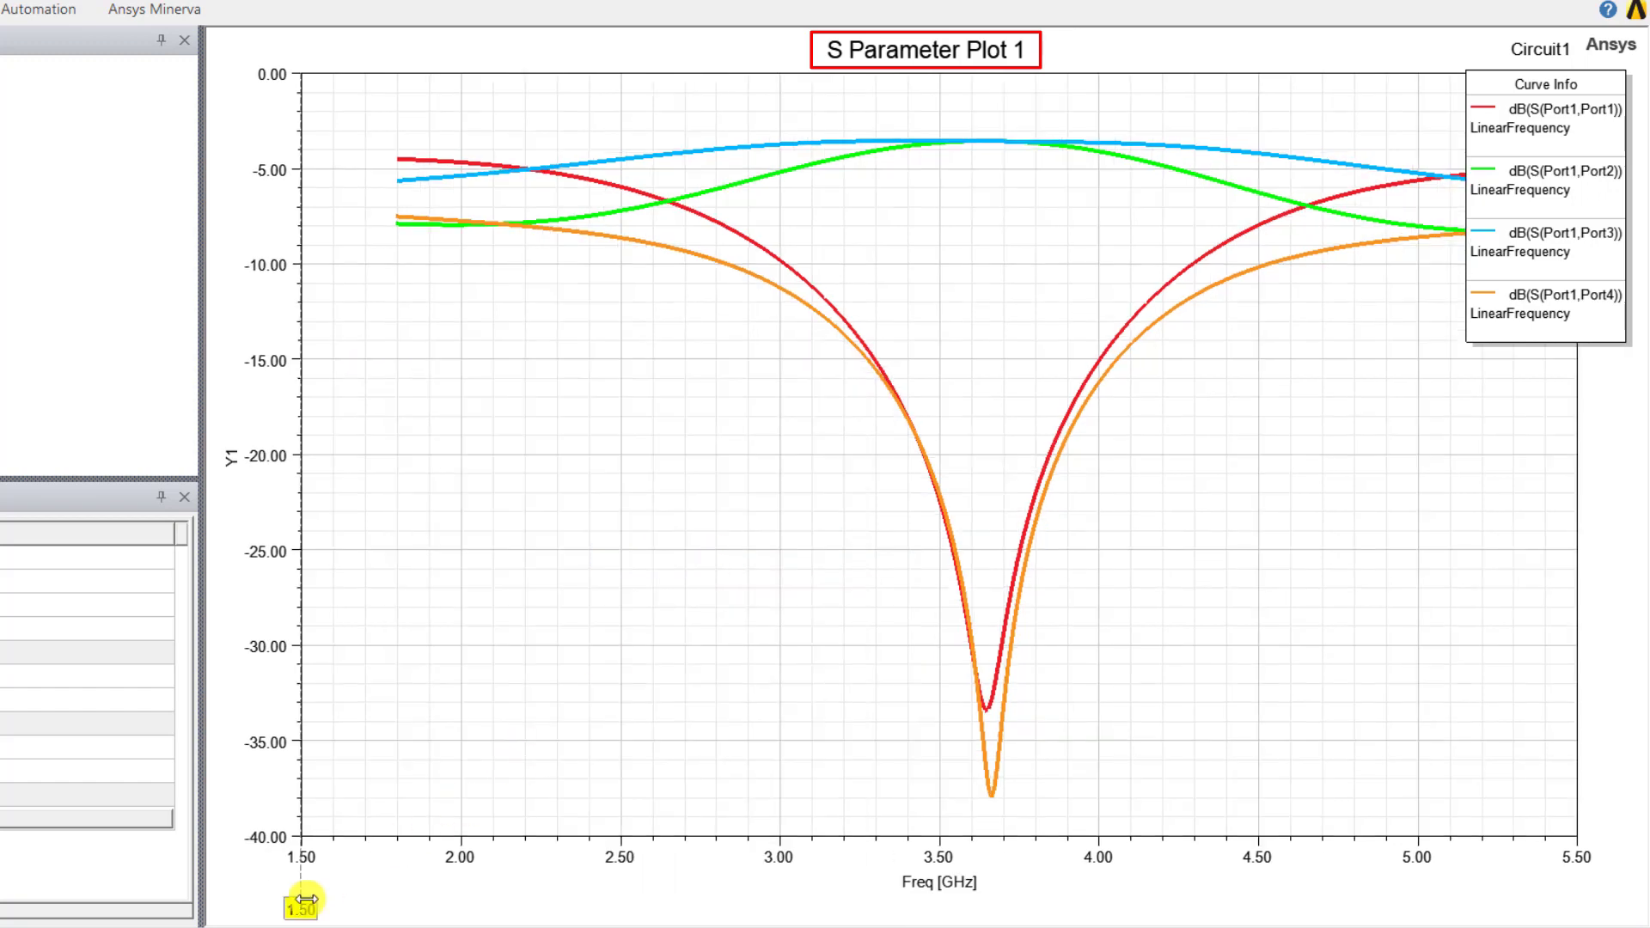
drag(309, 898, 986, 909)
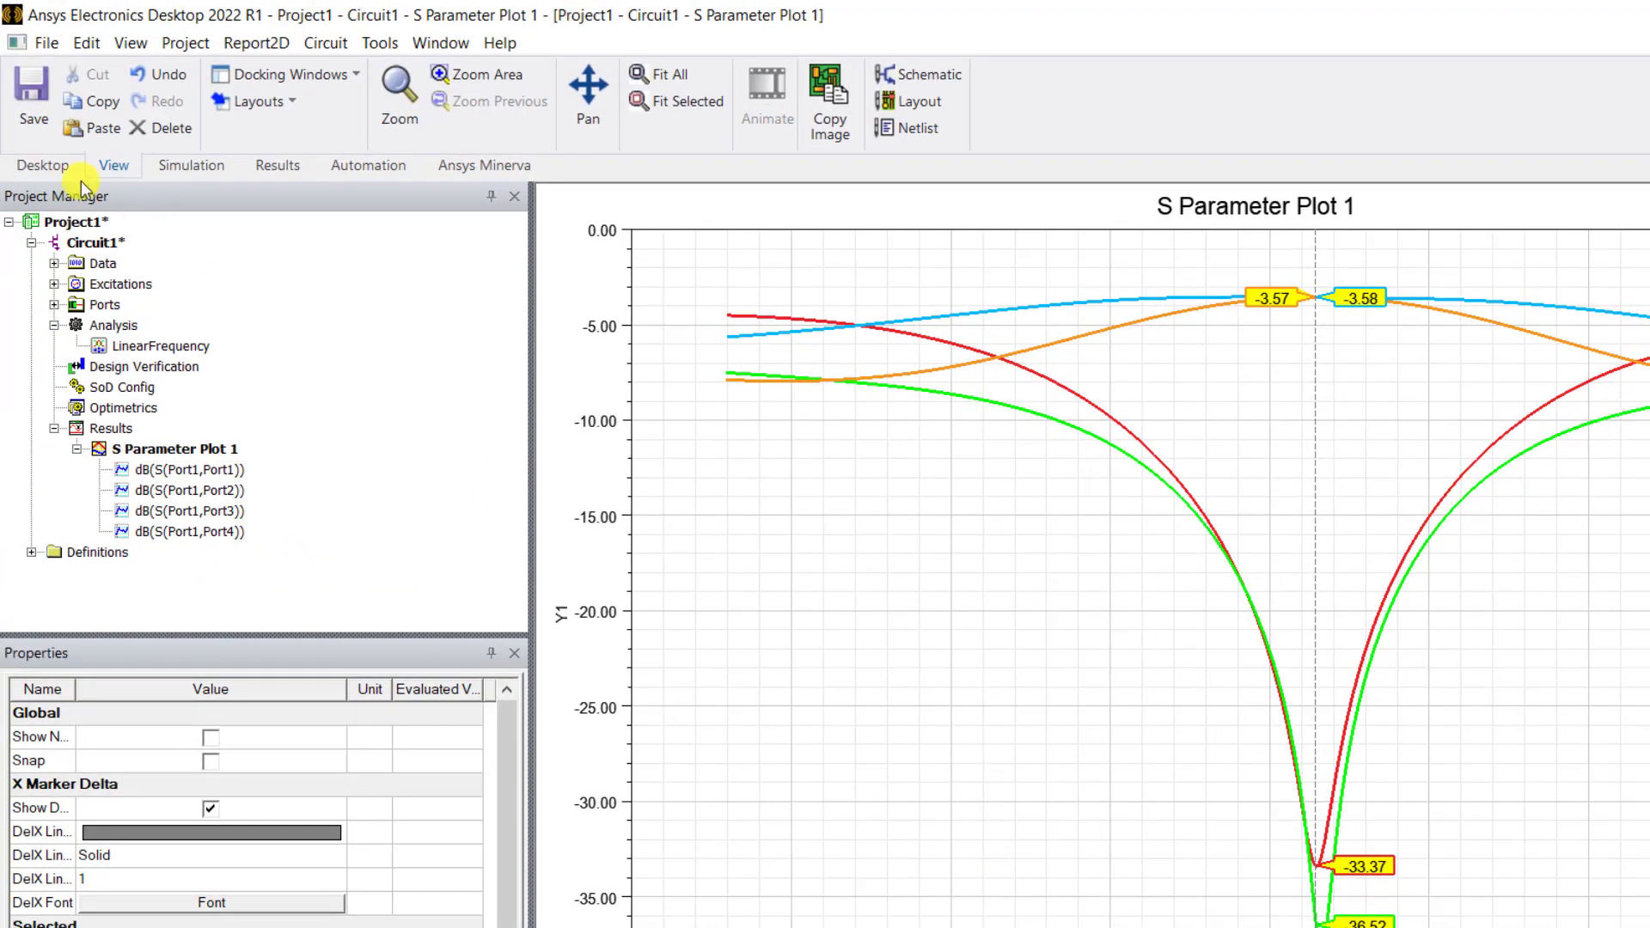
click(55, 168)
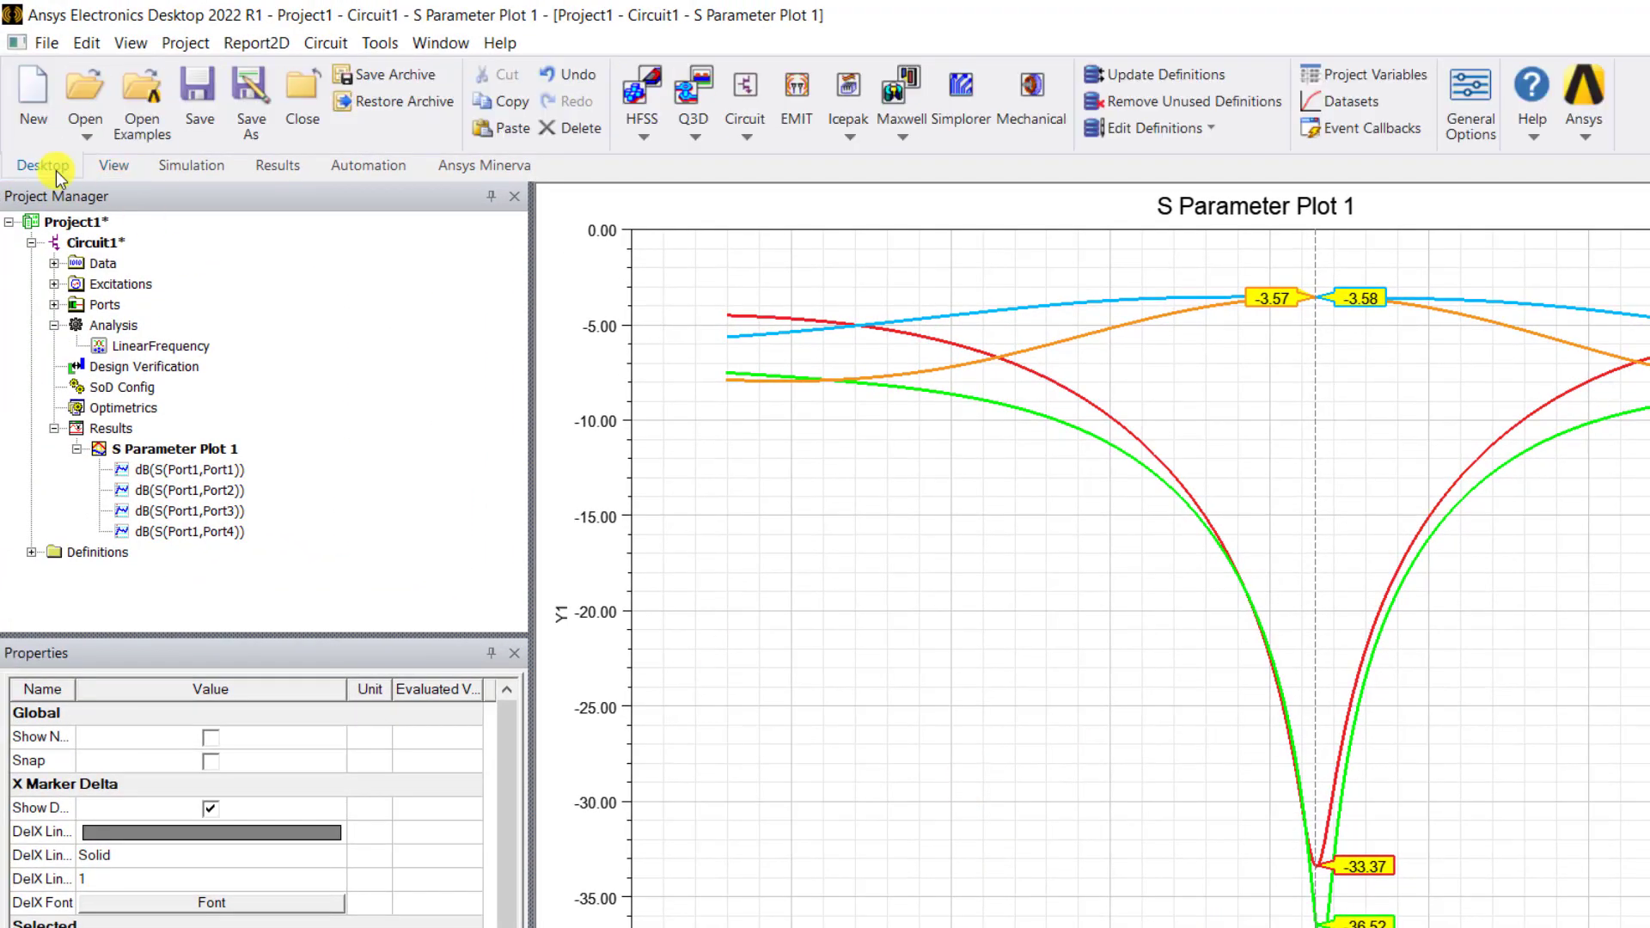
Step: Insert a new Circuit2 design and show the Component Libraries panel
click(744, 95)
click(1182, 740)
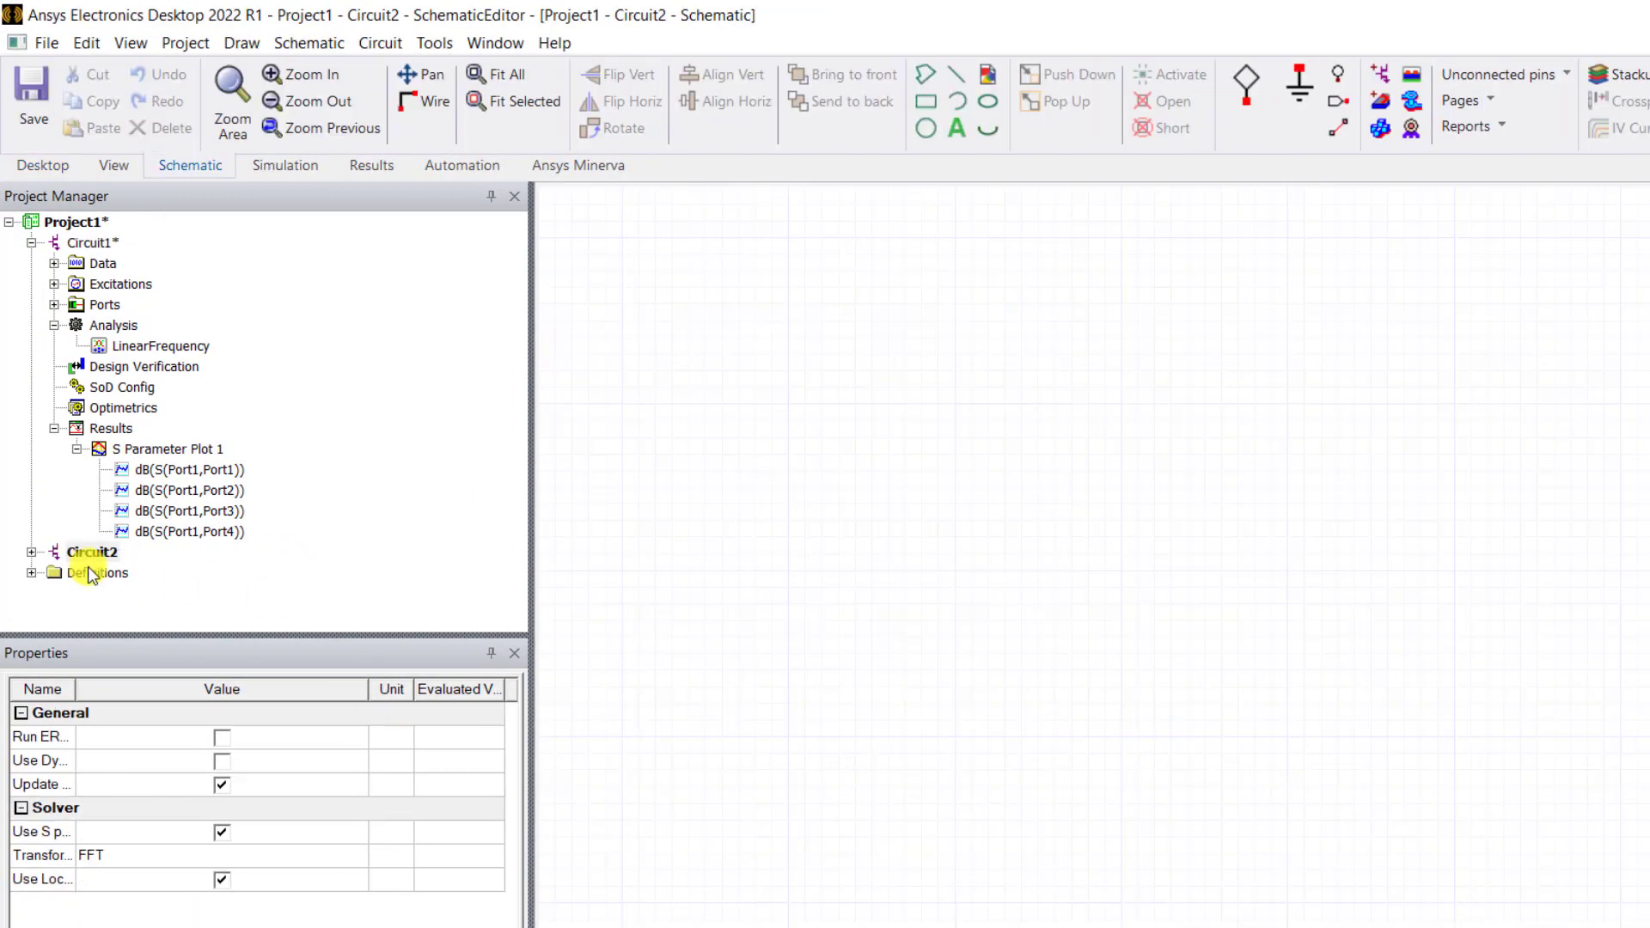
click(137, 44)
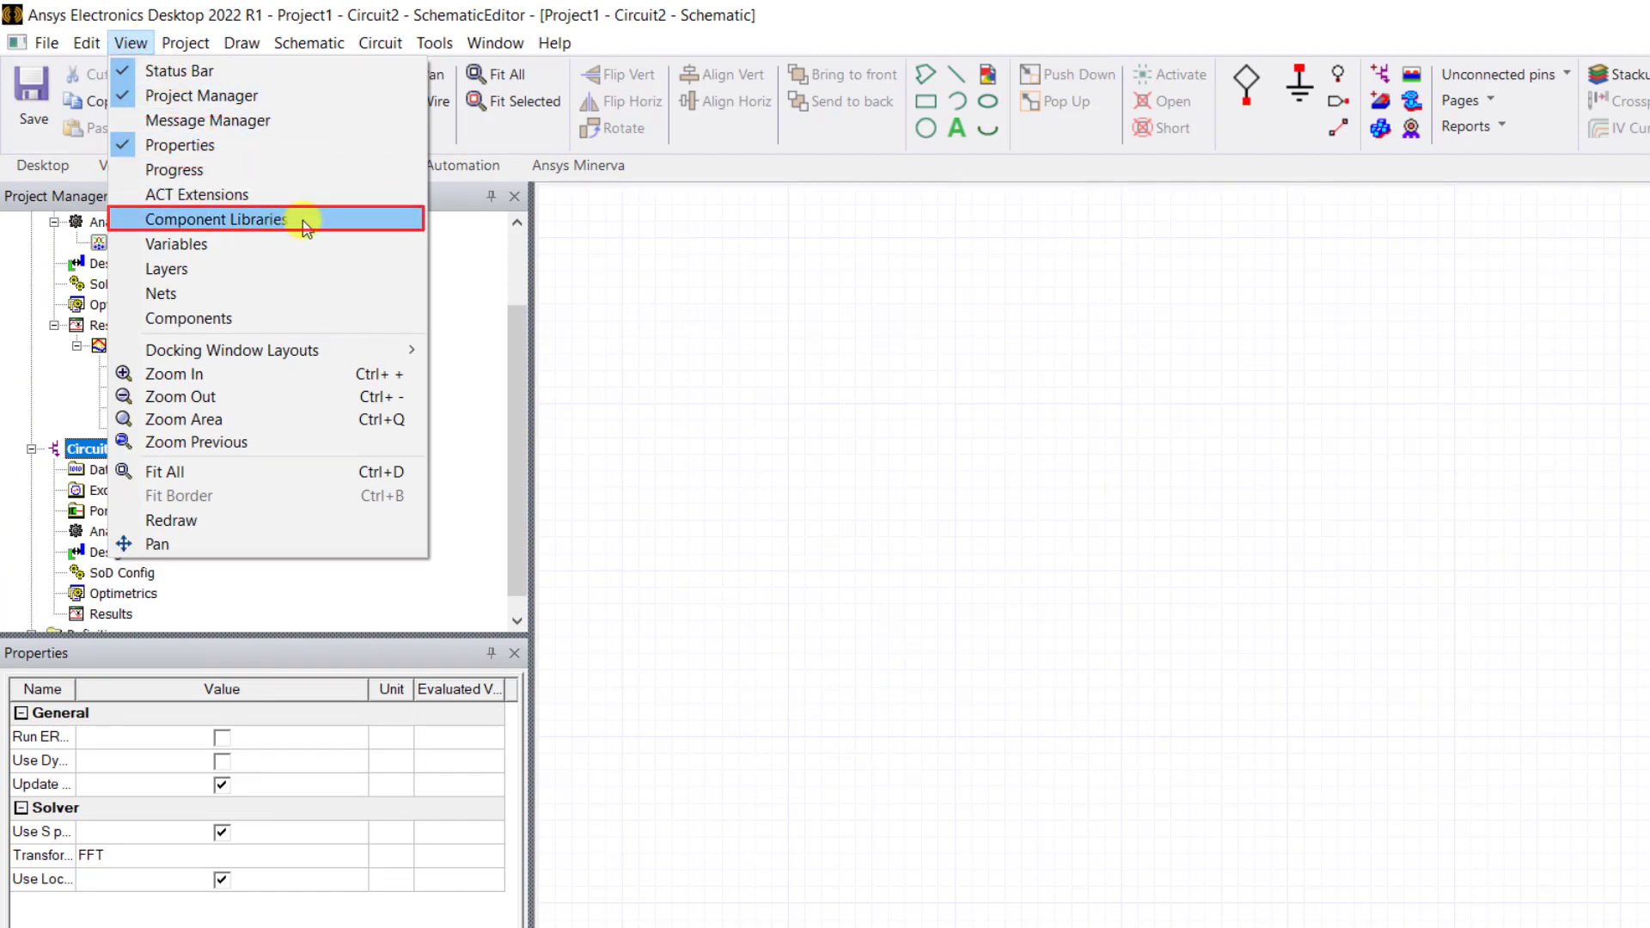
click(217, 220)
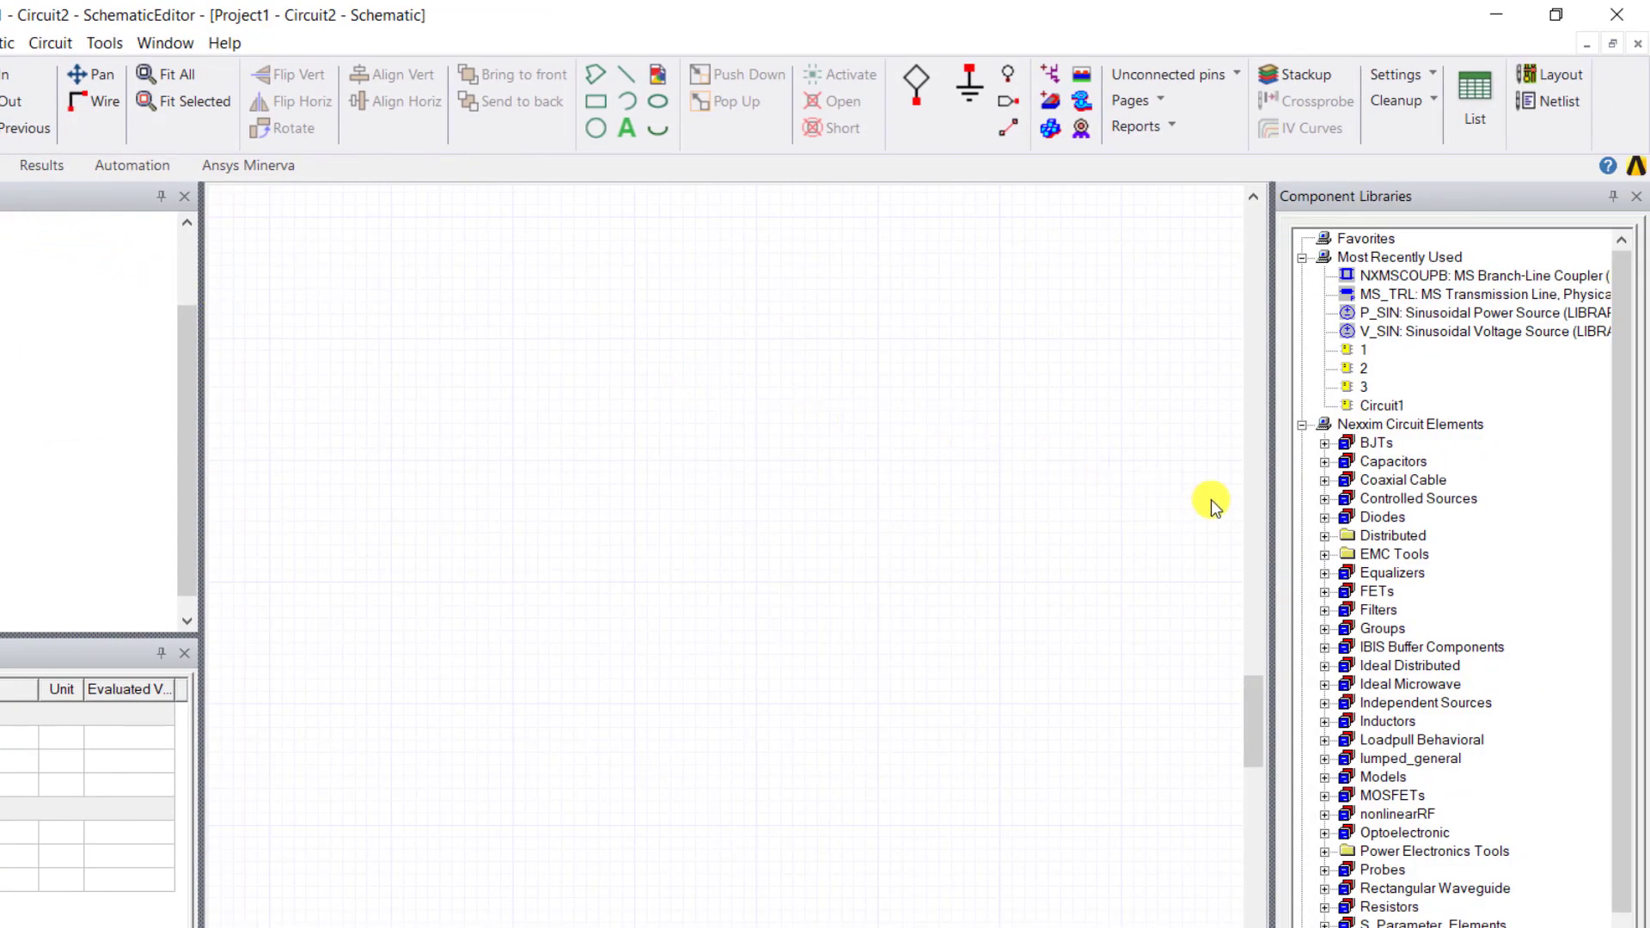
Step: Place the NXMSCOUPB coupler from Distributed > Microstrip > Couplers on a new FR4 substrate with copper thickness 0
click(1325, 537)
click(1348, 610)
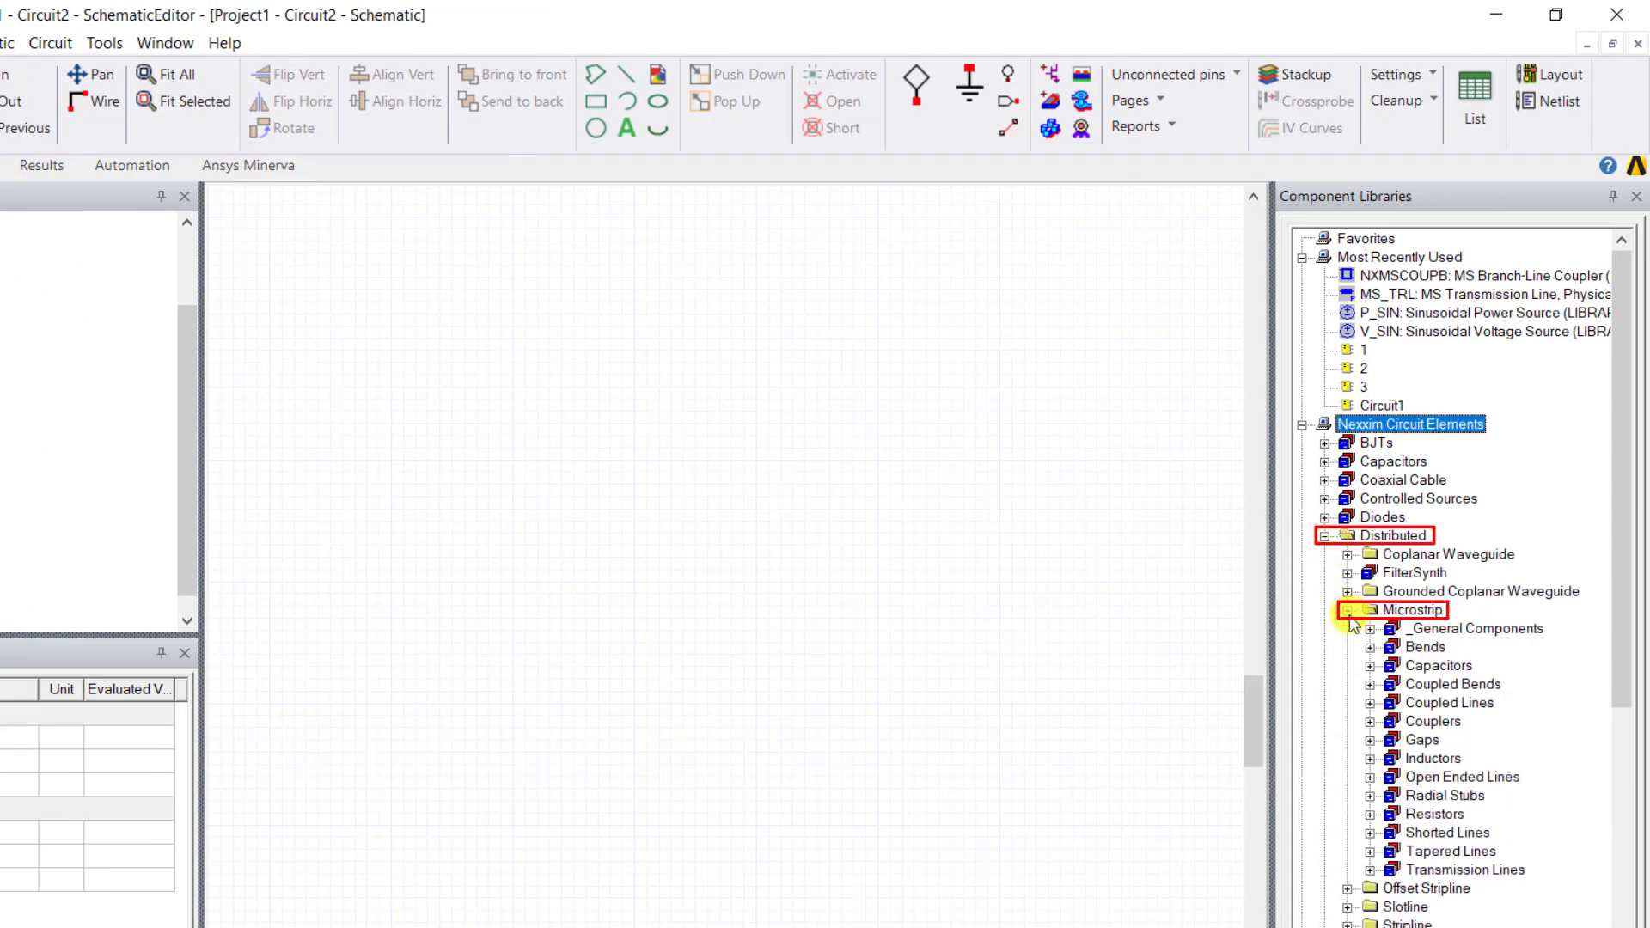
click(1370, 722)
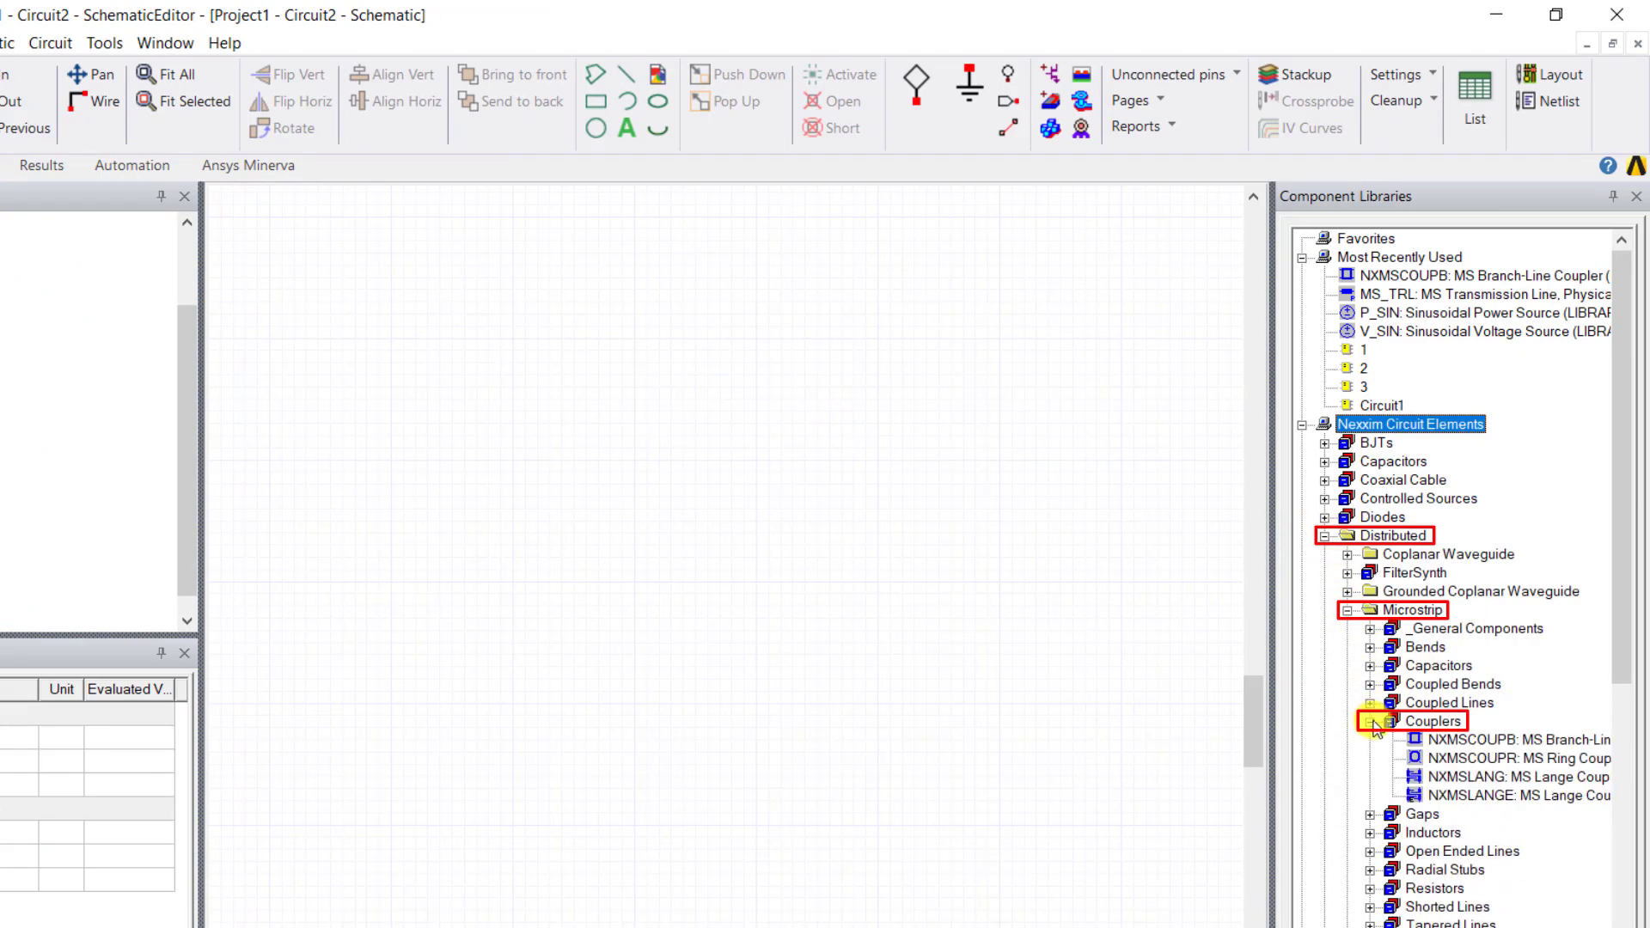
double_click(1479, 741)
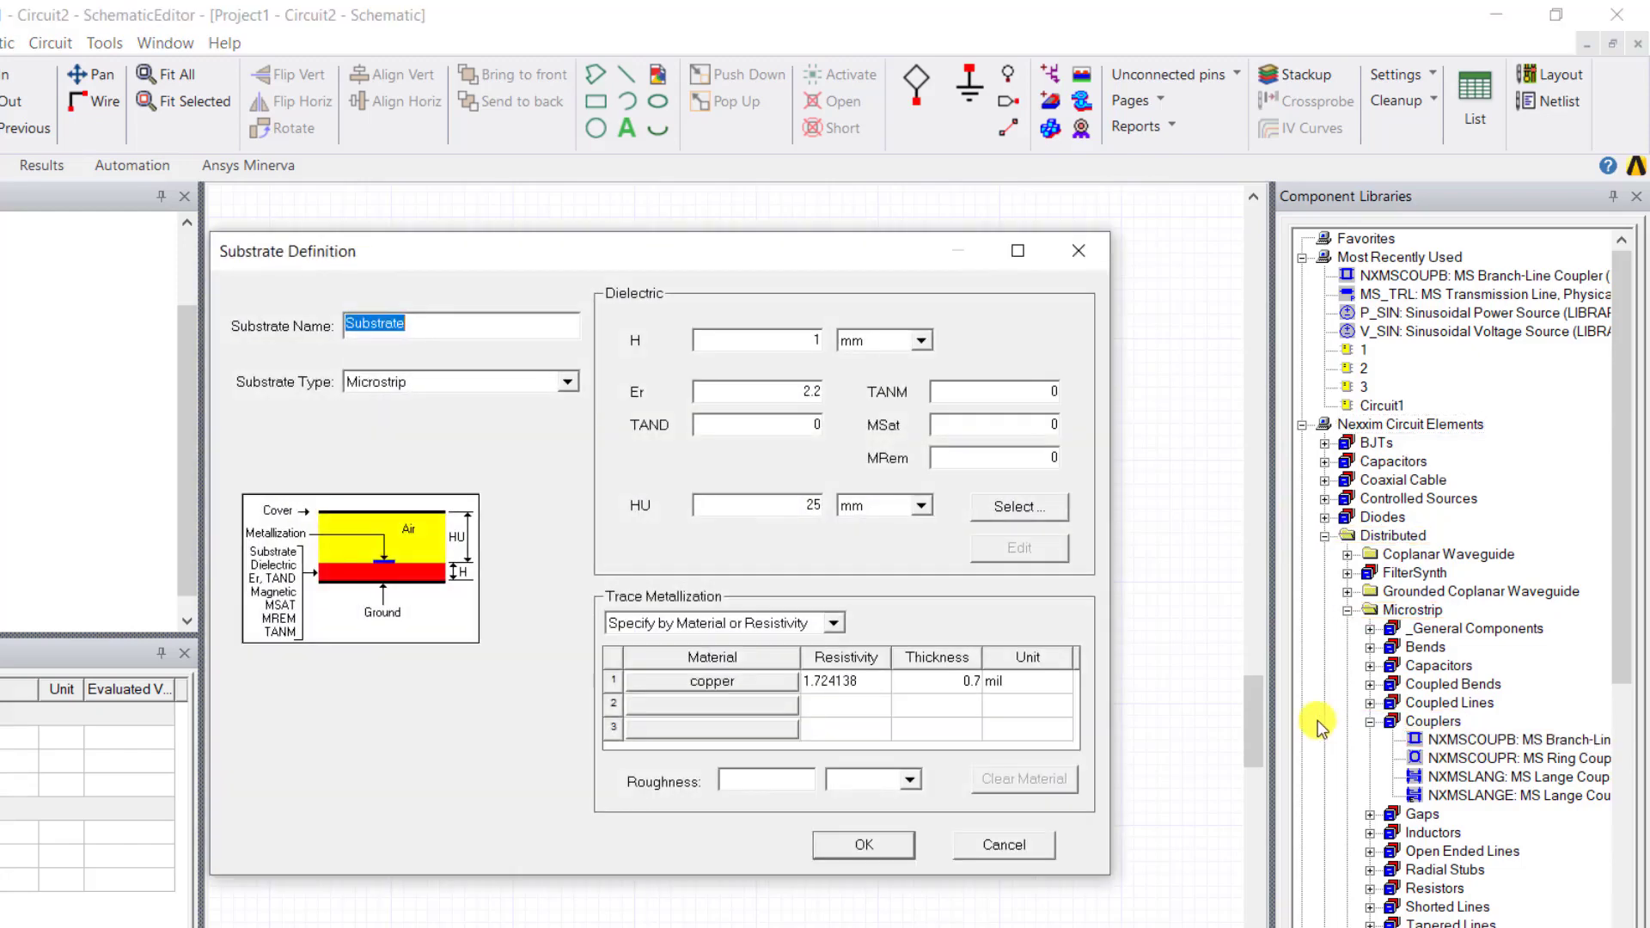
text(FR)
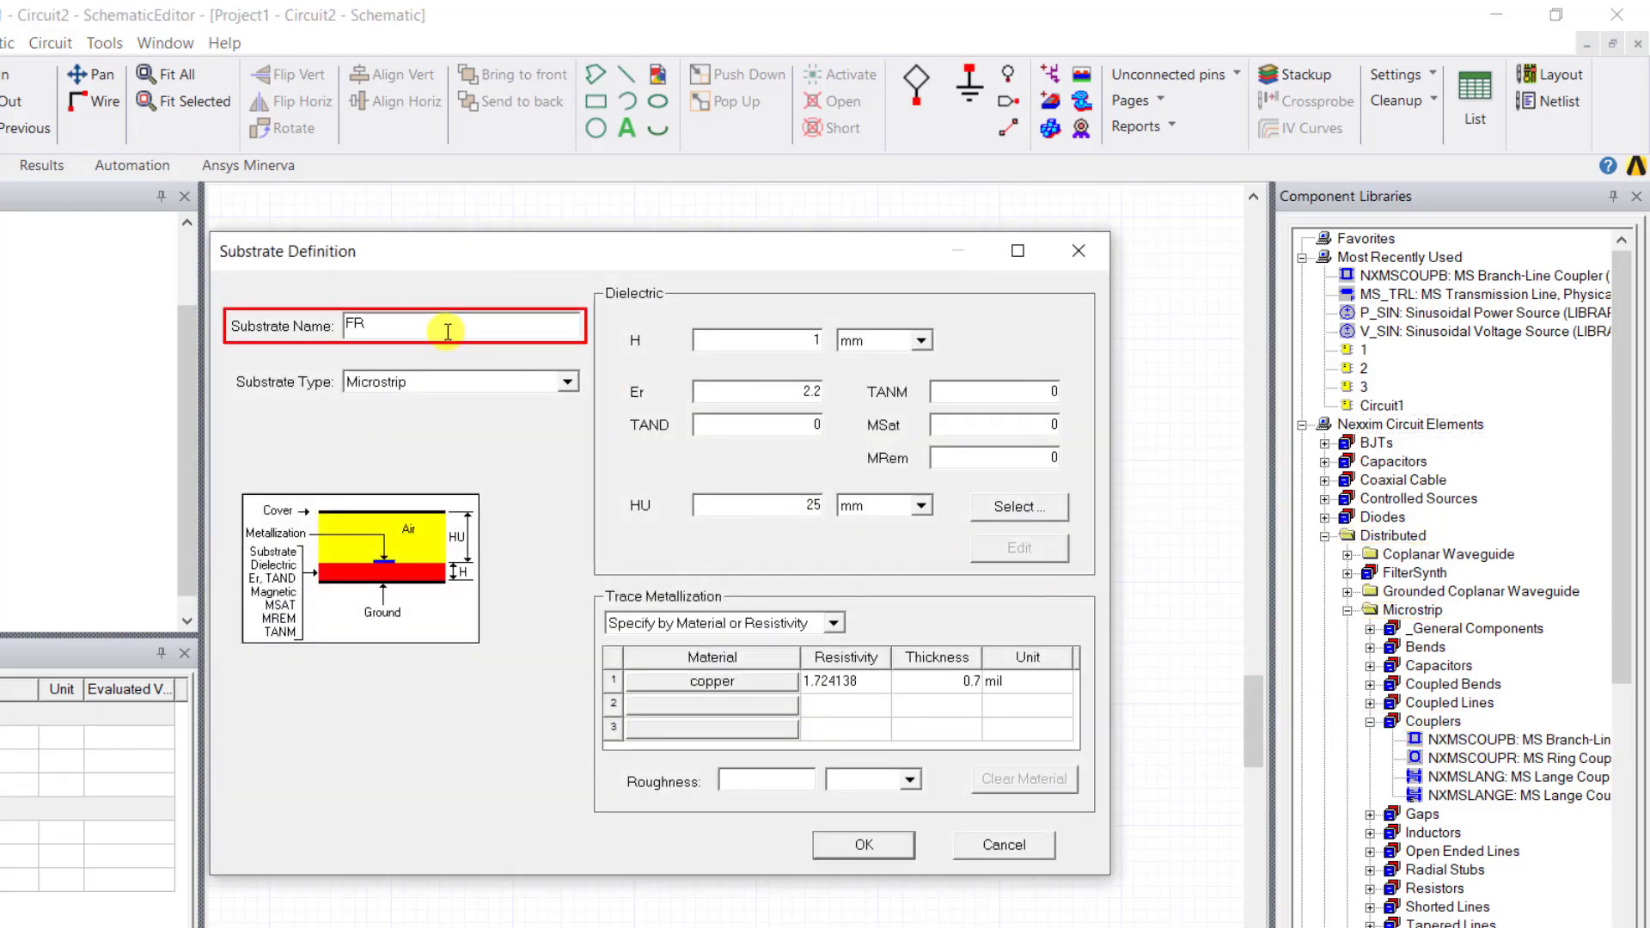
double_click(938, 678)
text(0)
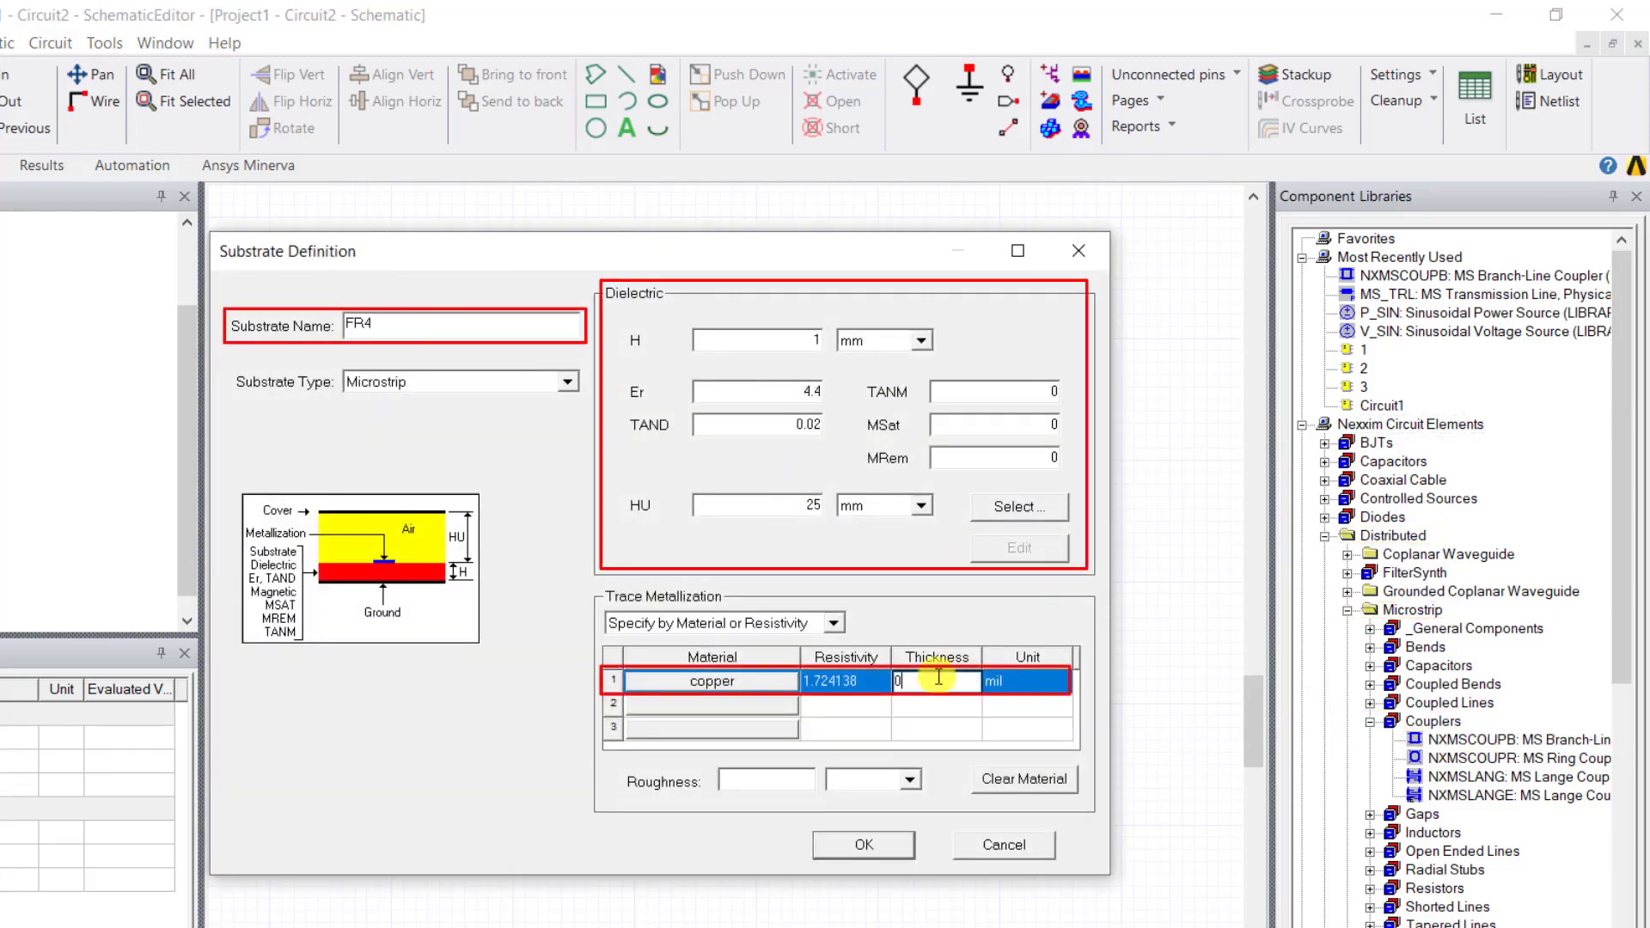
click(894, 844)
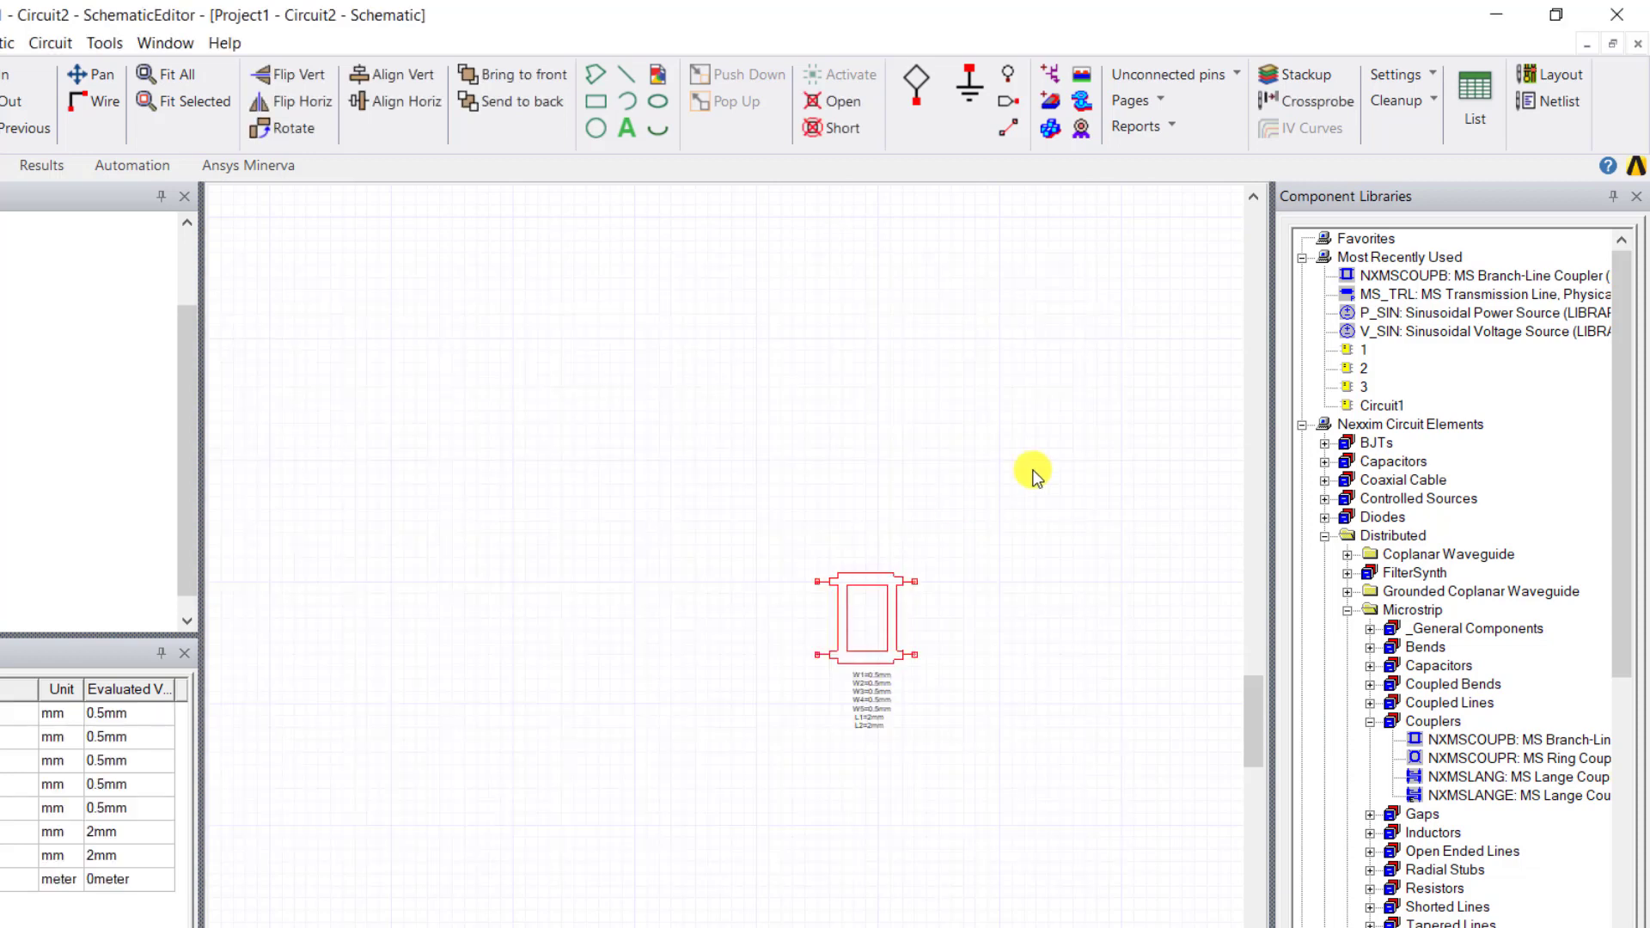
Step: Open the coupler's properties and review its Branch Line Coupler help page
click(1636, 197)
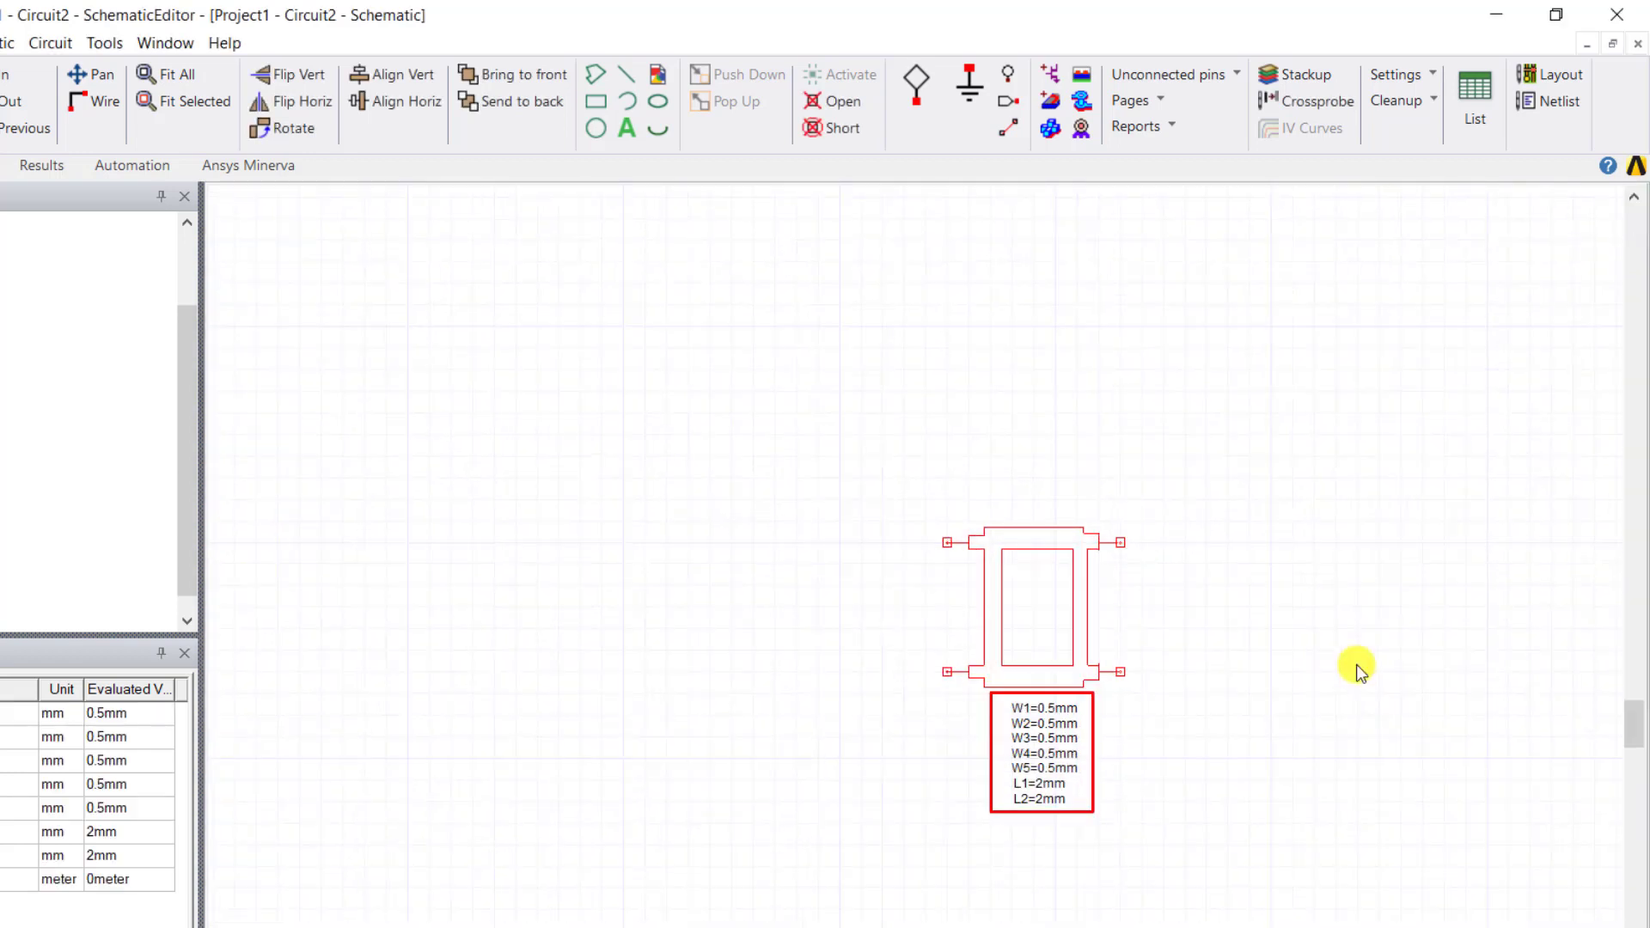
scroll(1356, 663, up, 1)
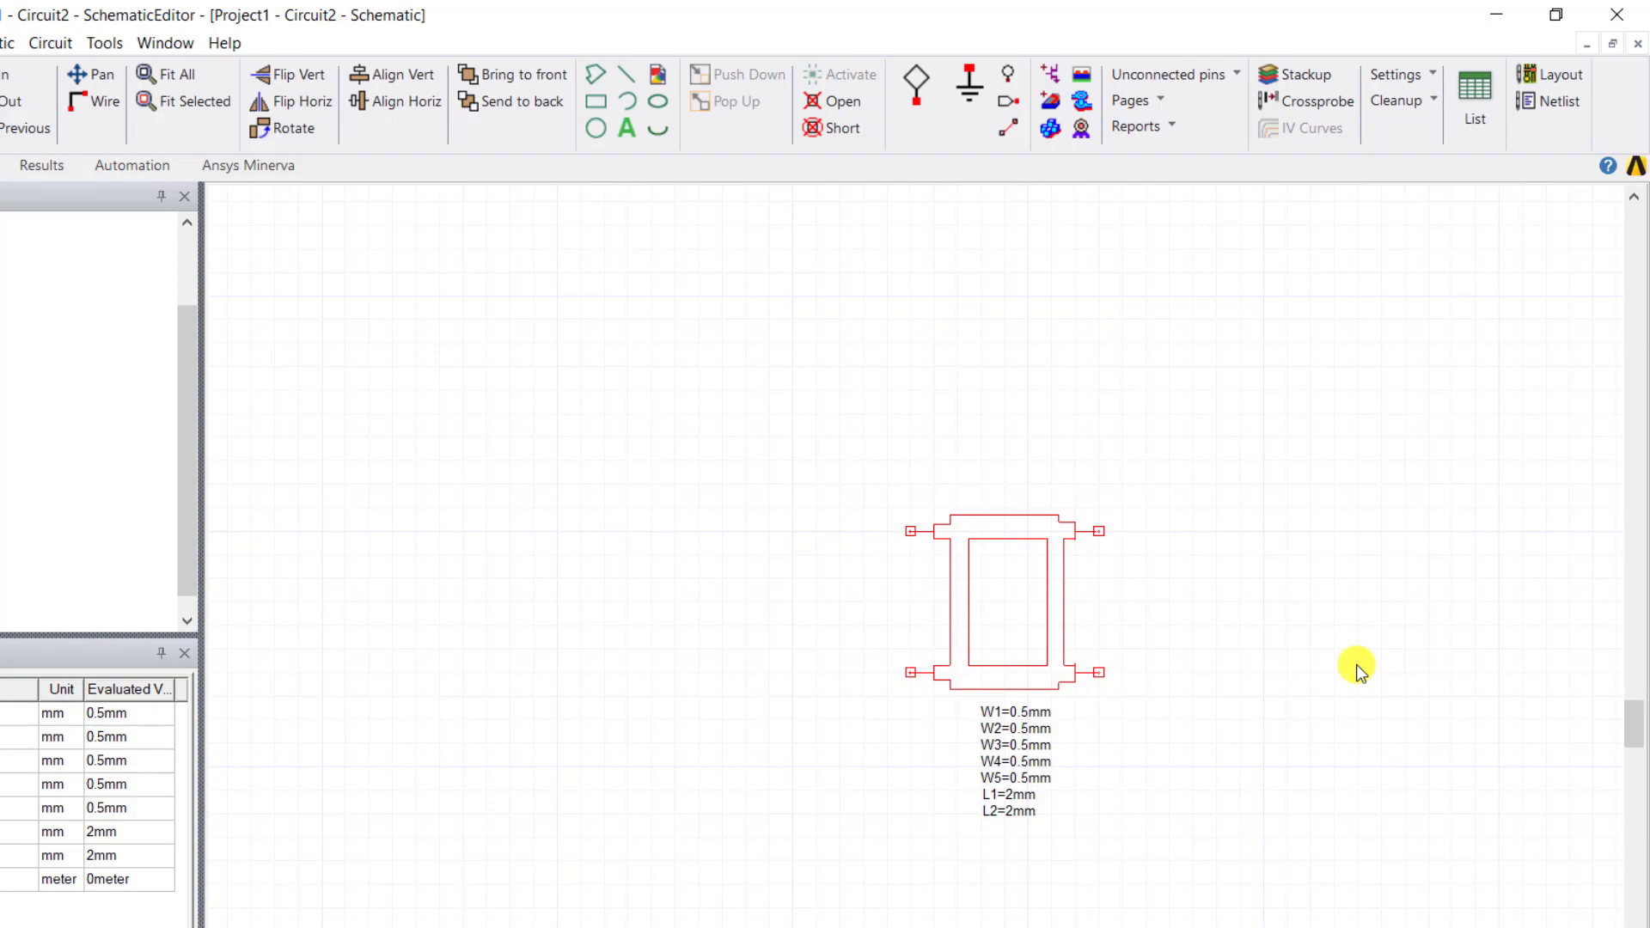
double_click(1008, 539)
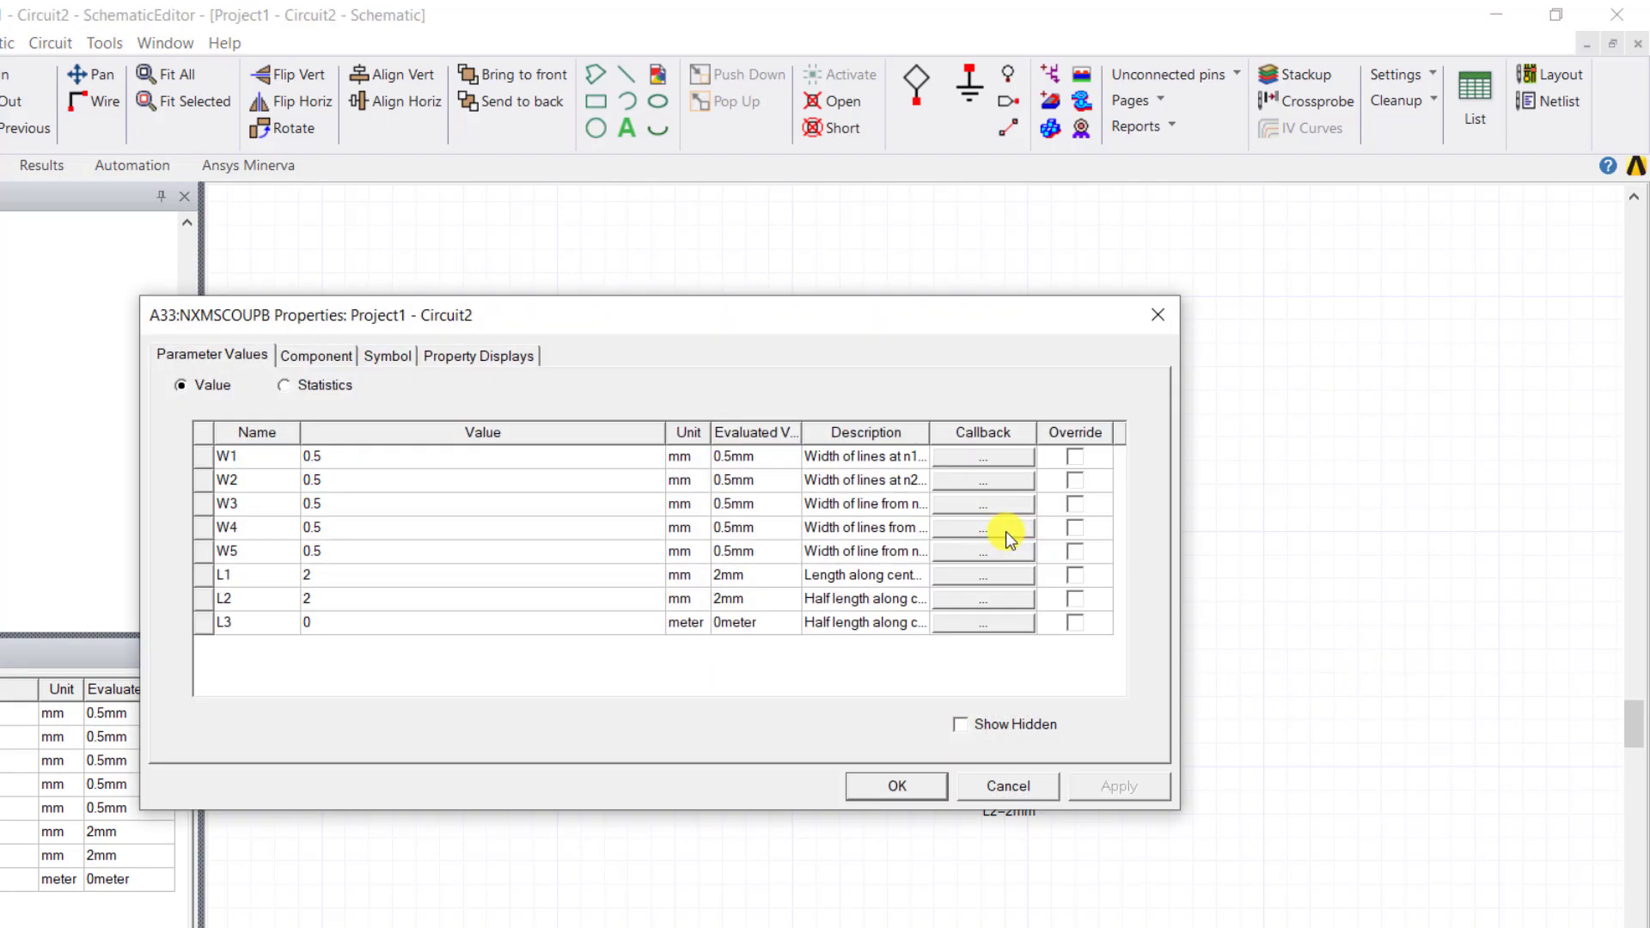
click(322, 363)
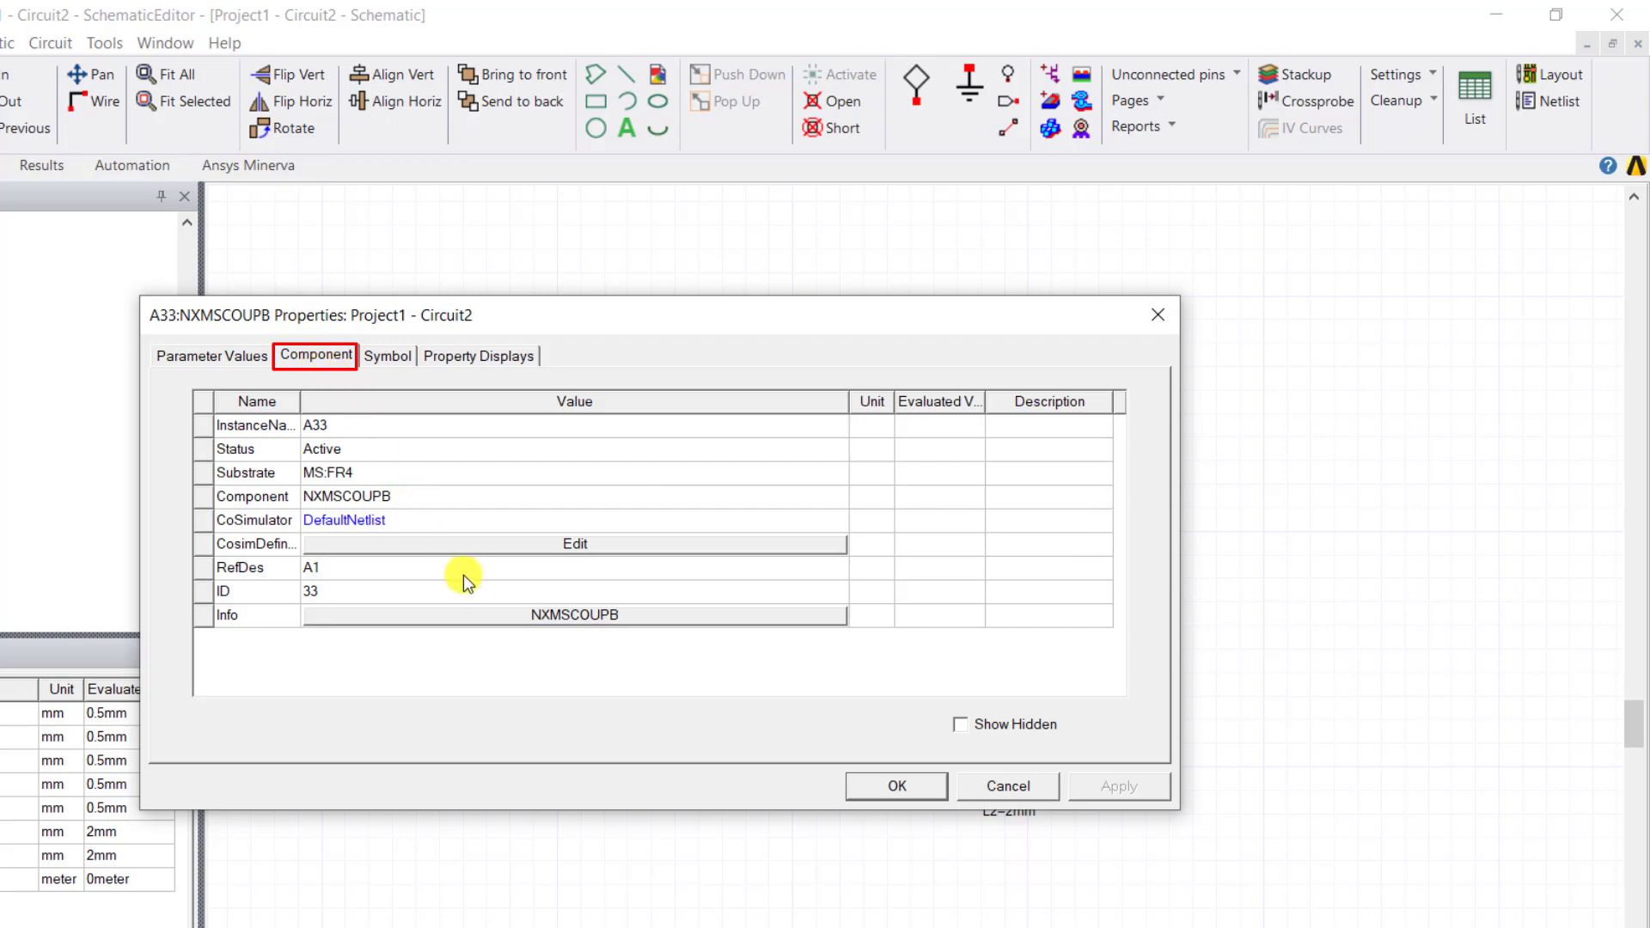
click(493, 617)
click(493, 617)
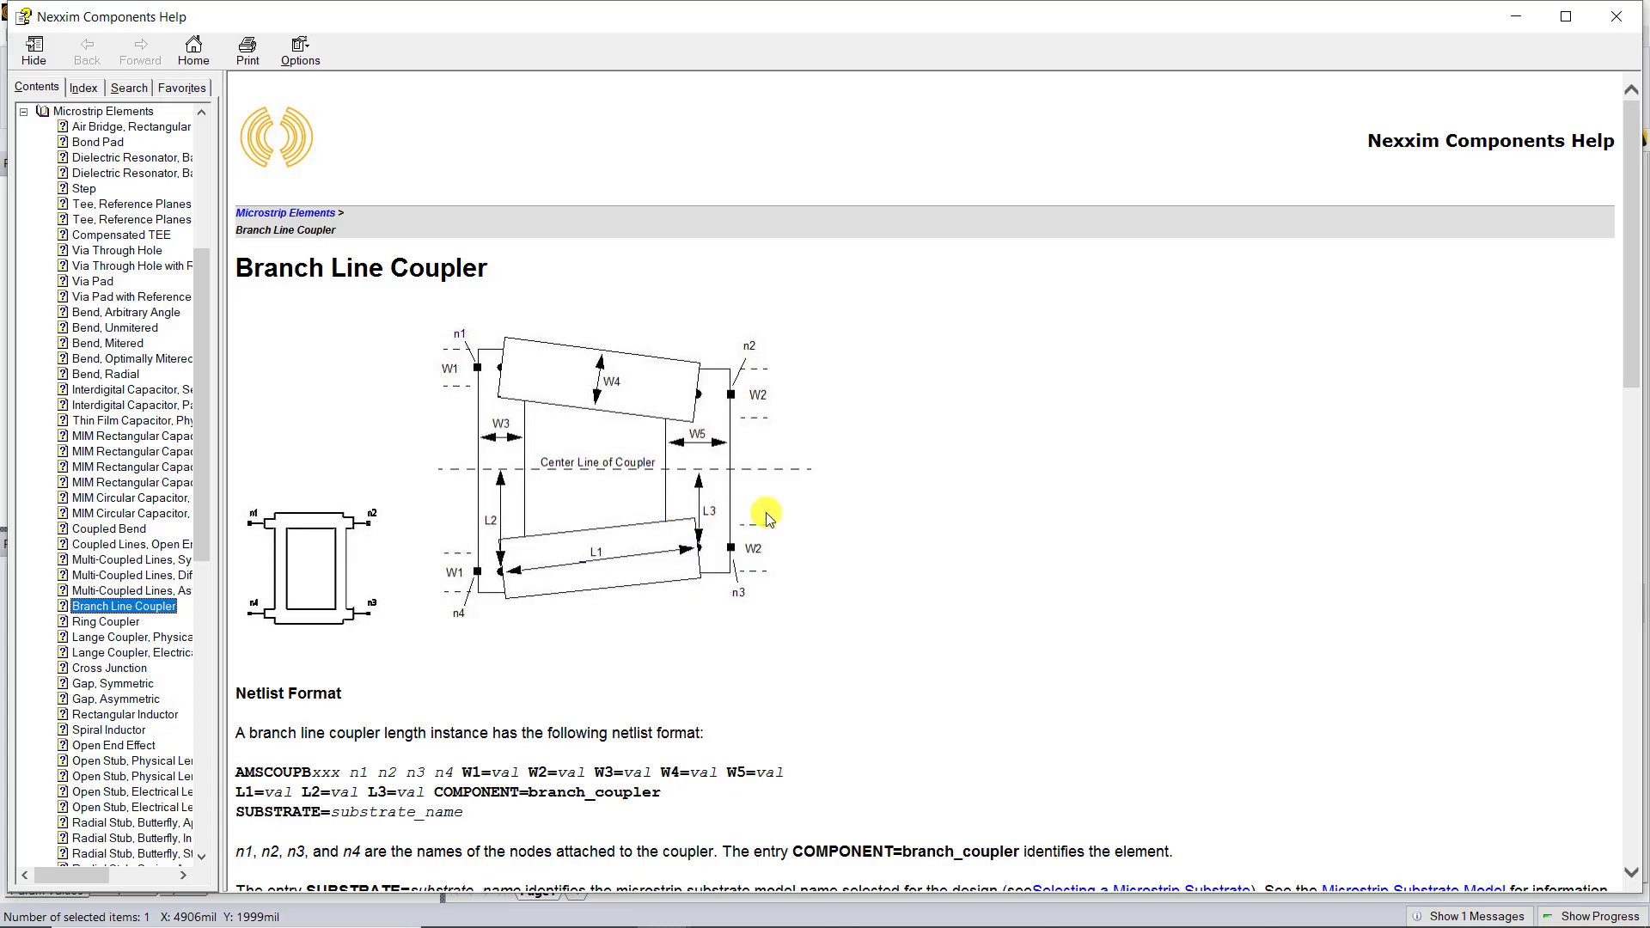
click(1614, 21)
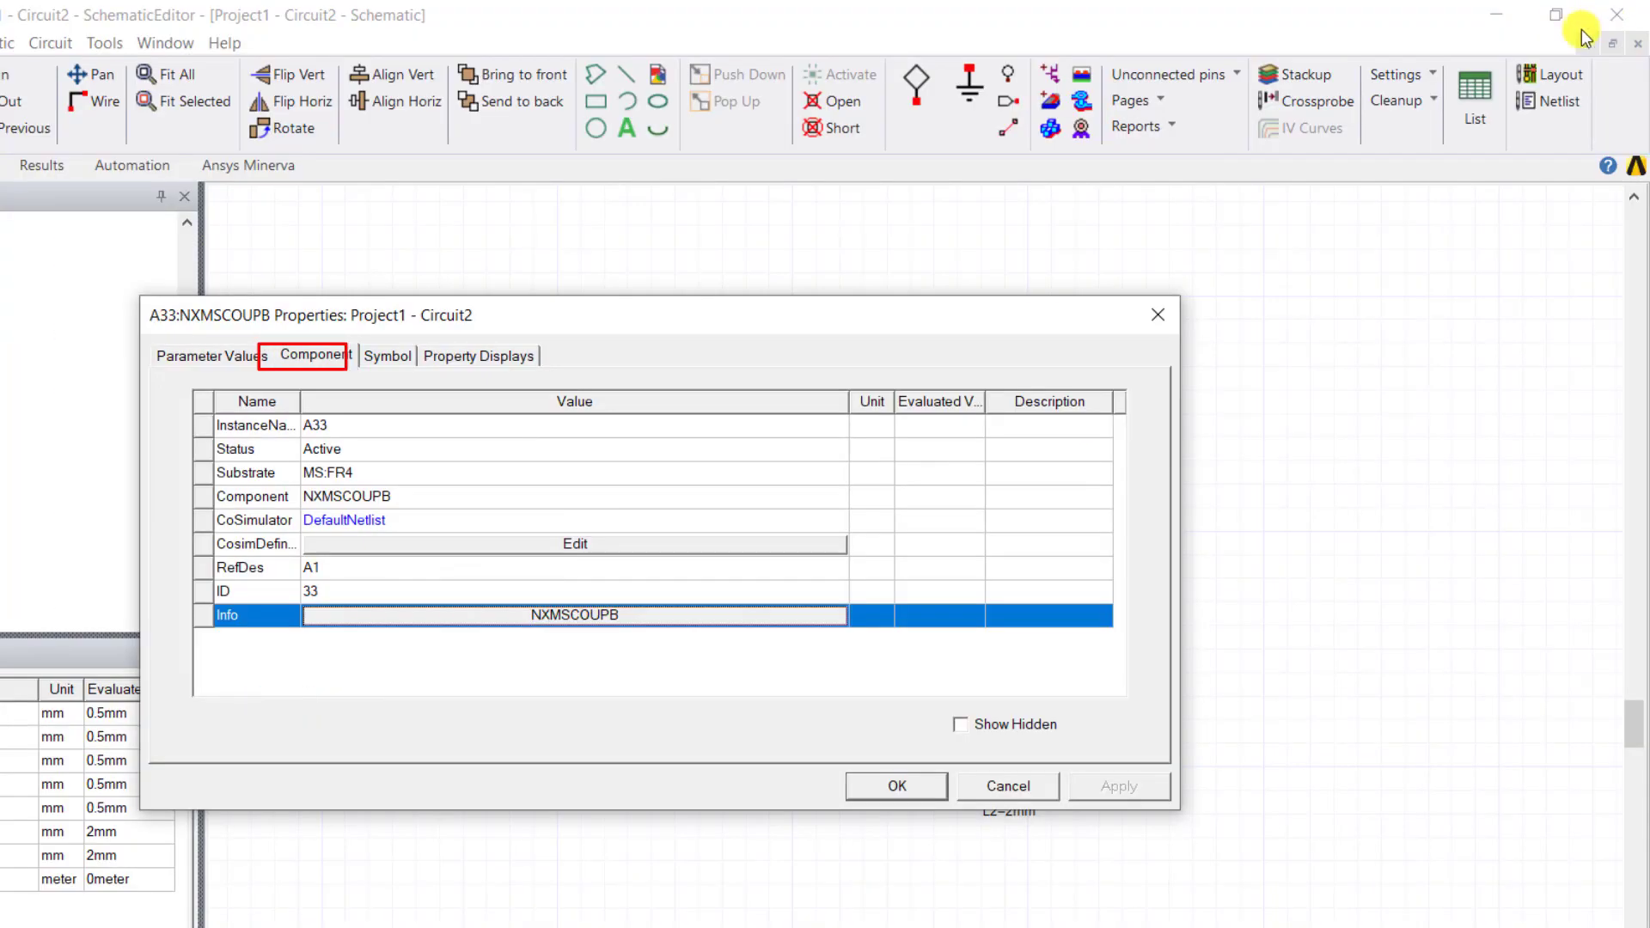
click(219, 355)
Step: Set W1 to the Width_50 variable (1.91 mm) and apply the coupler parameters
click(348, 456)
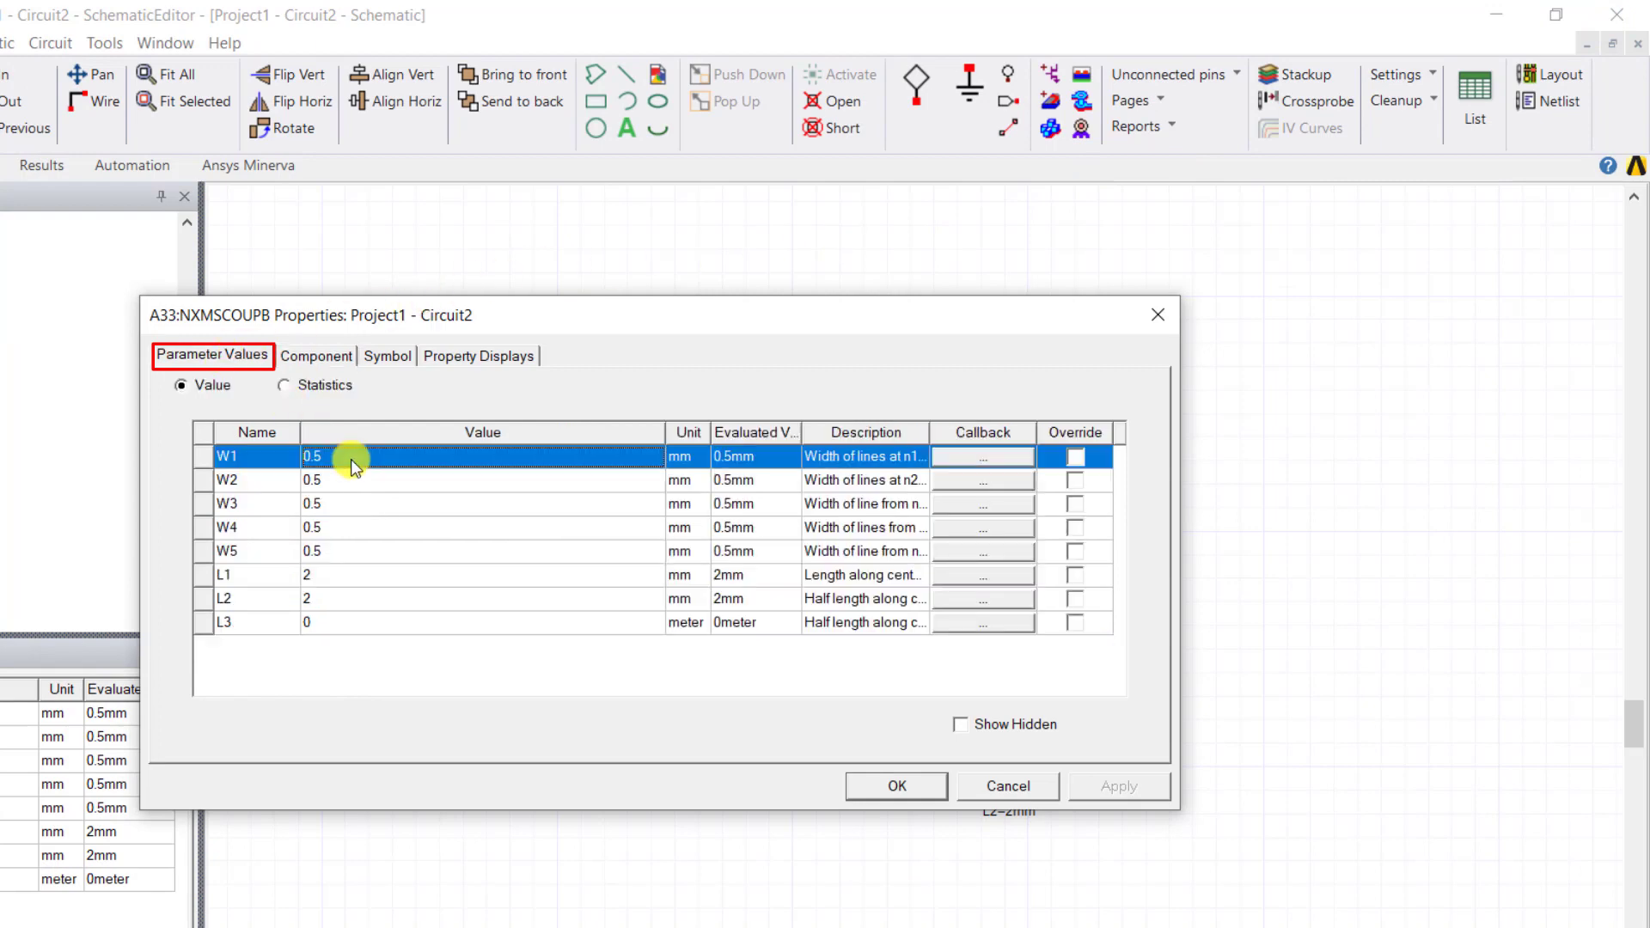
text(Width_50)
key(Return)
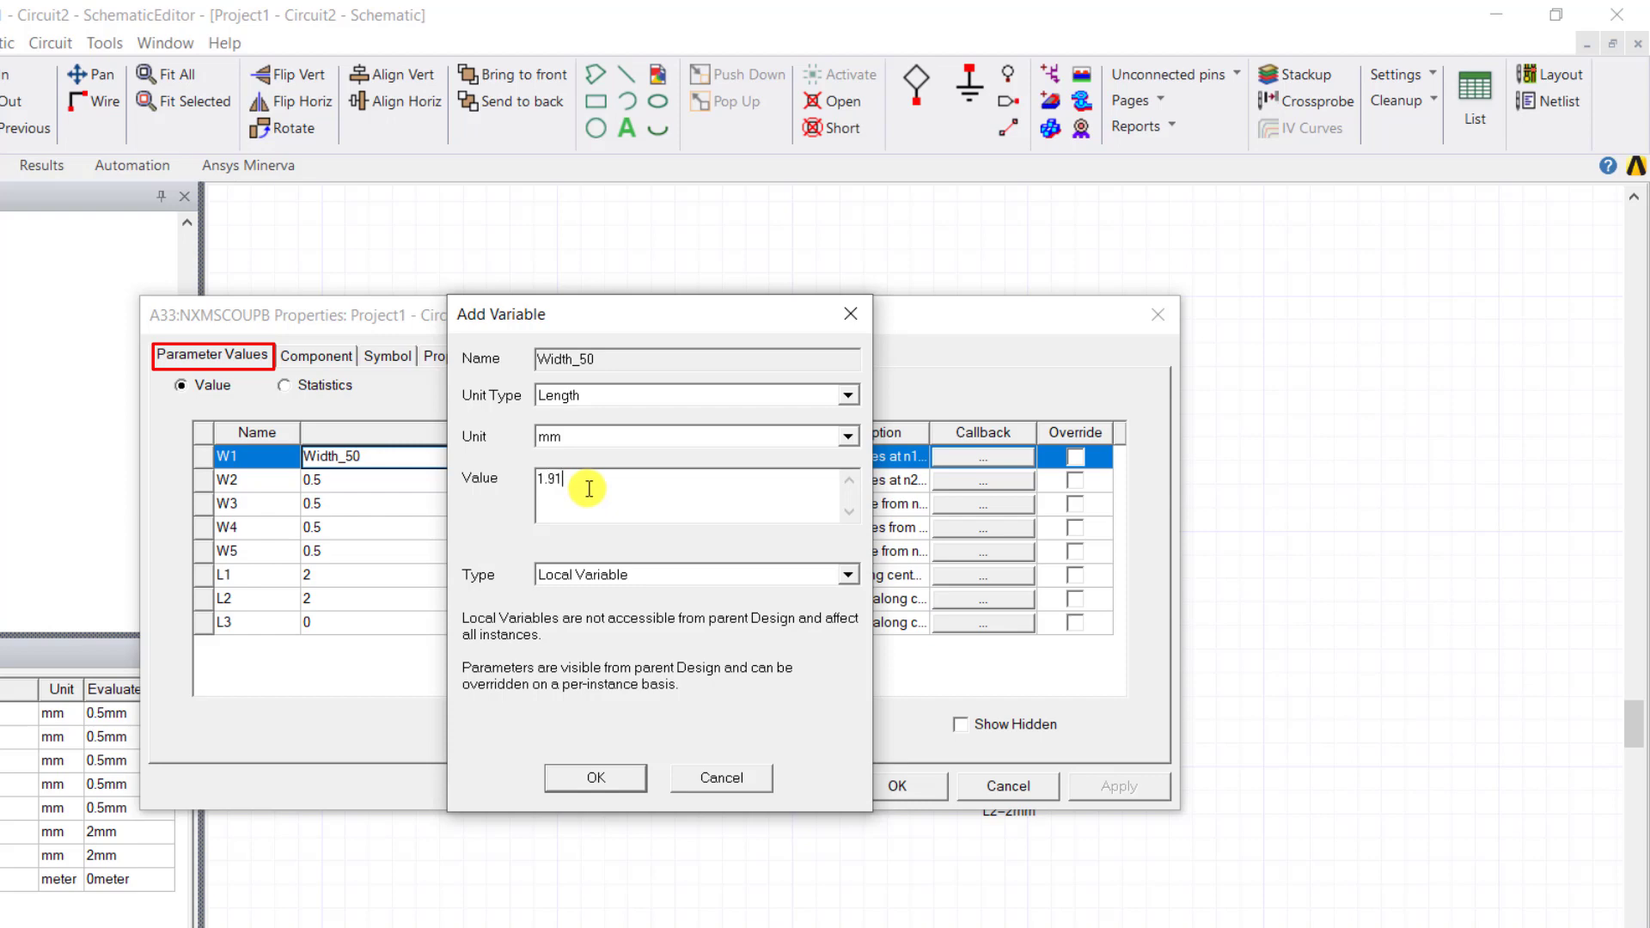
click(612, 777)
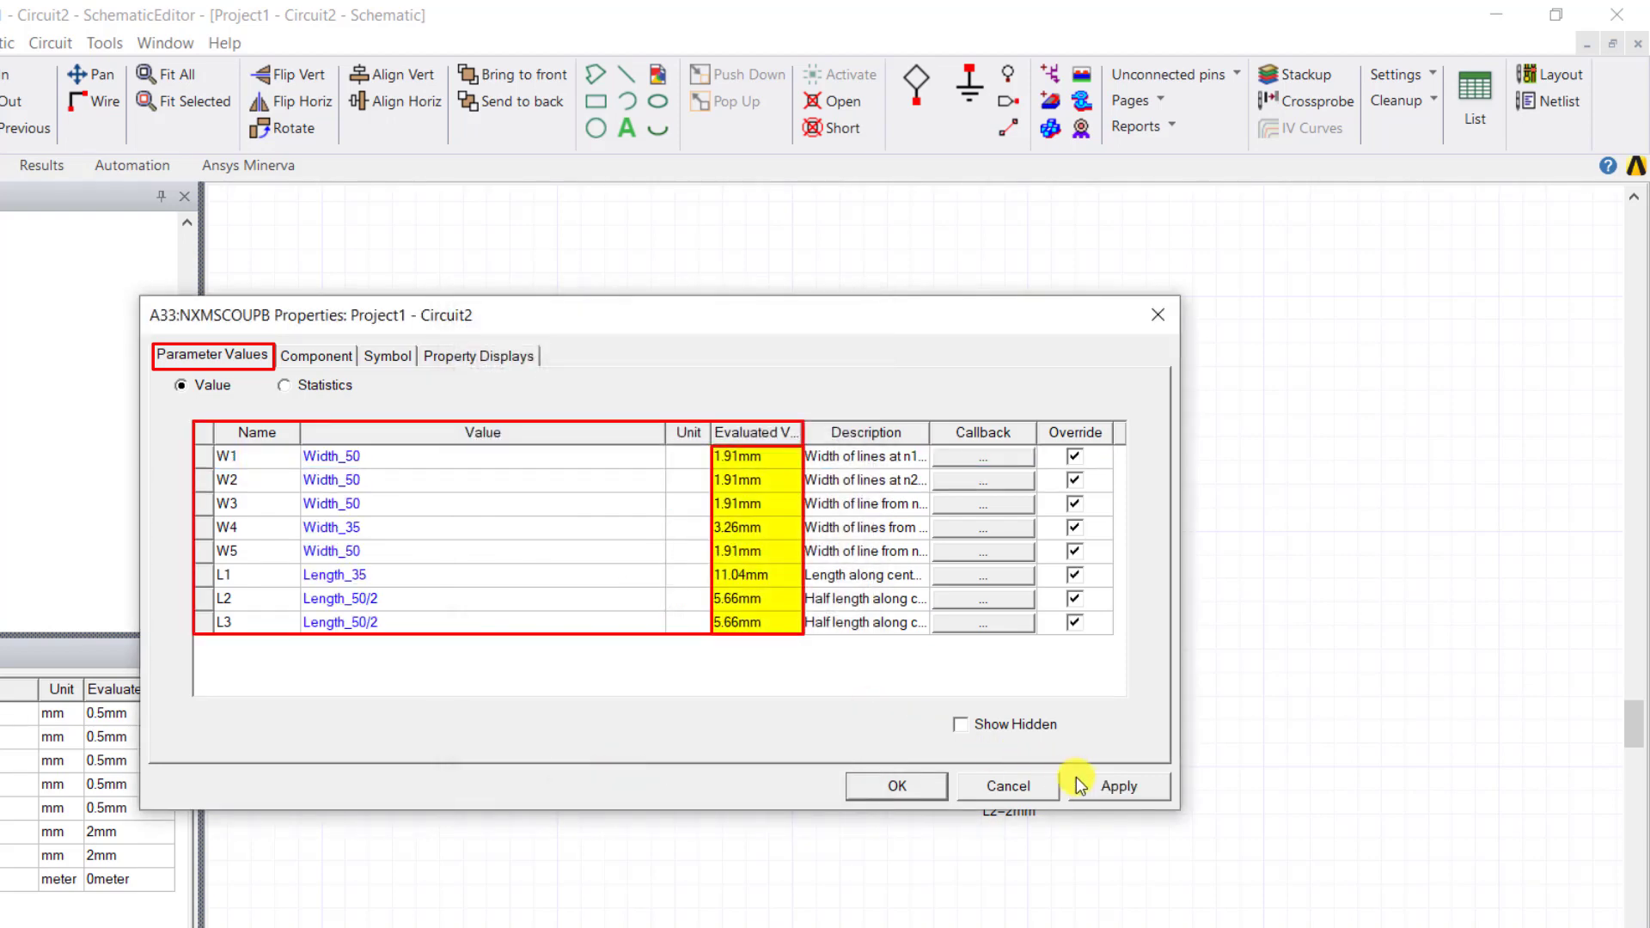
click(1120, 787)
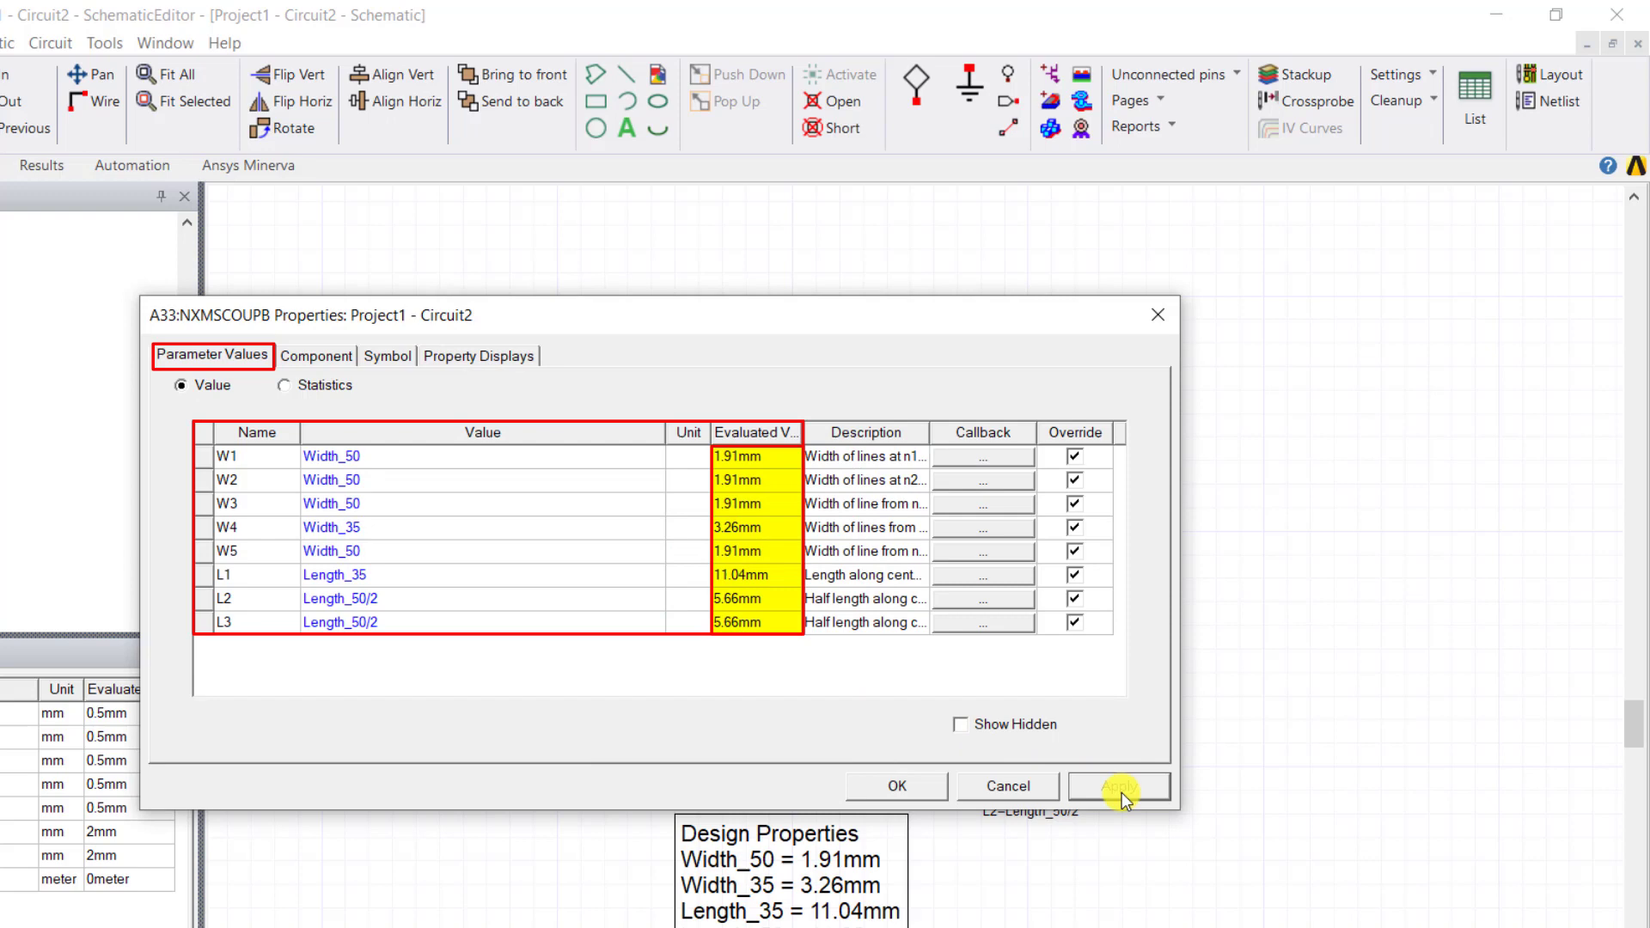
click(936, 786)
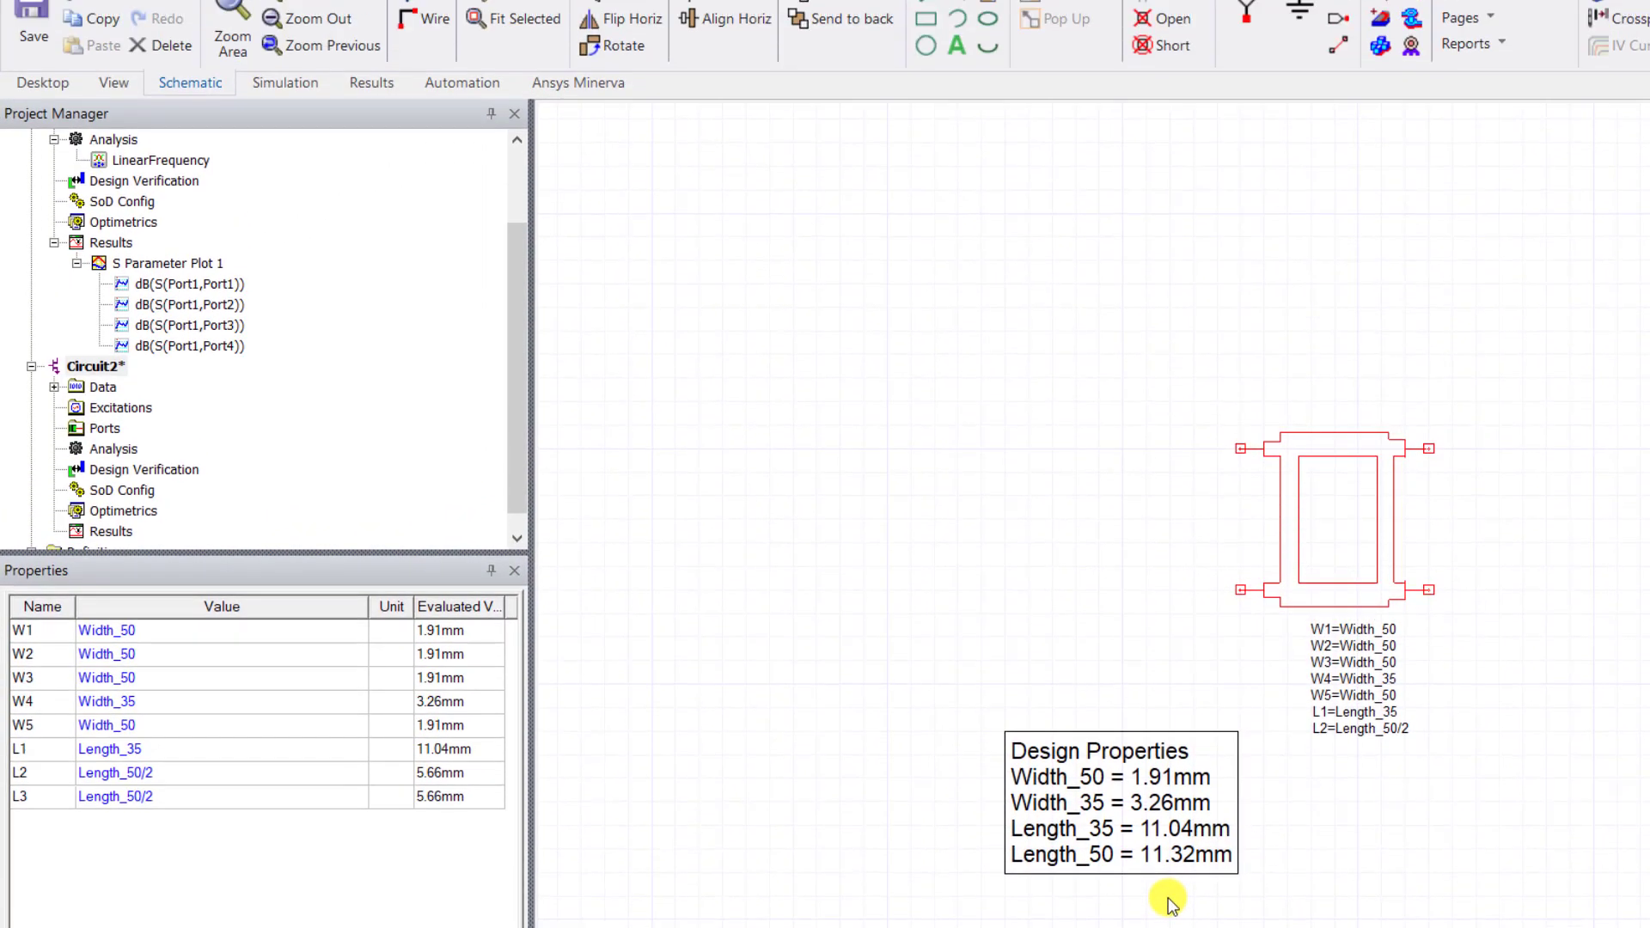
Step: Place an interface port above the coupler and add a Linear Network Analysis frequency-sweep setup to Circuit2
click(1245, 37)
click(1065, 265)
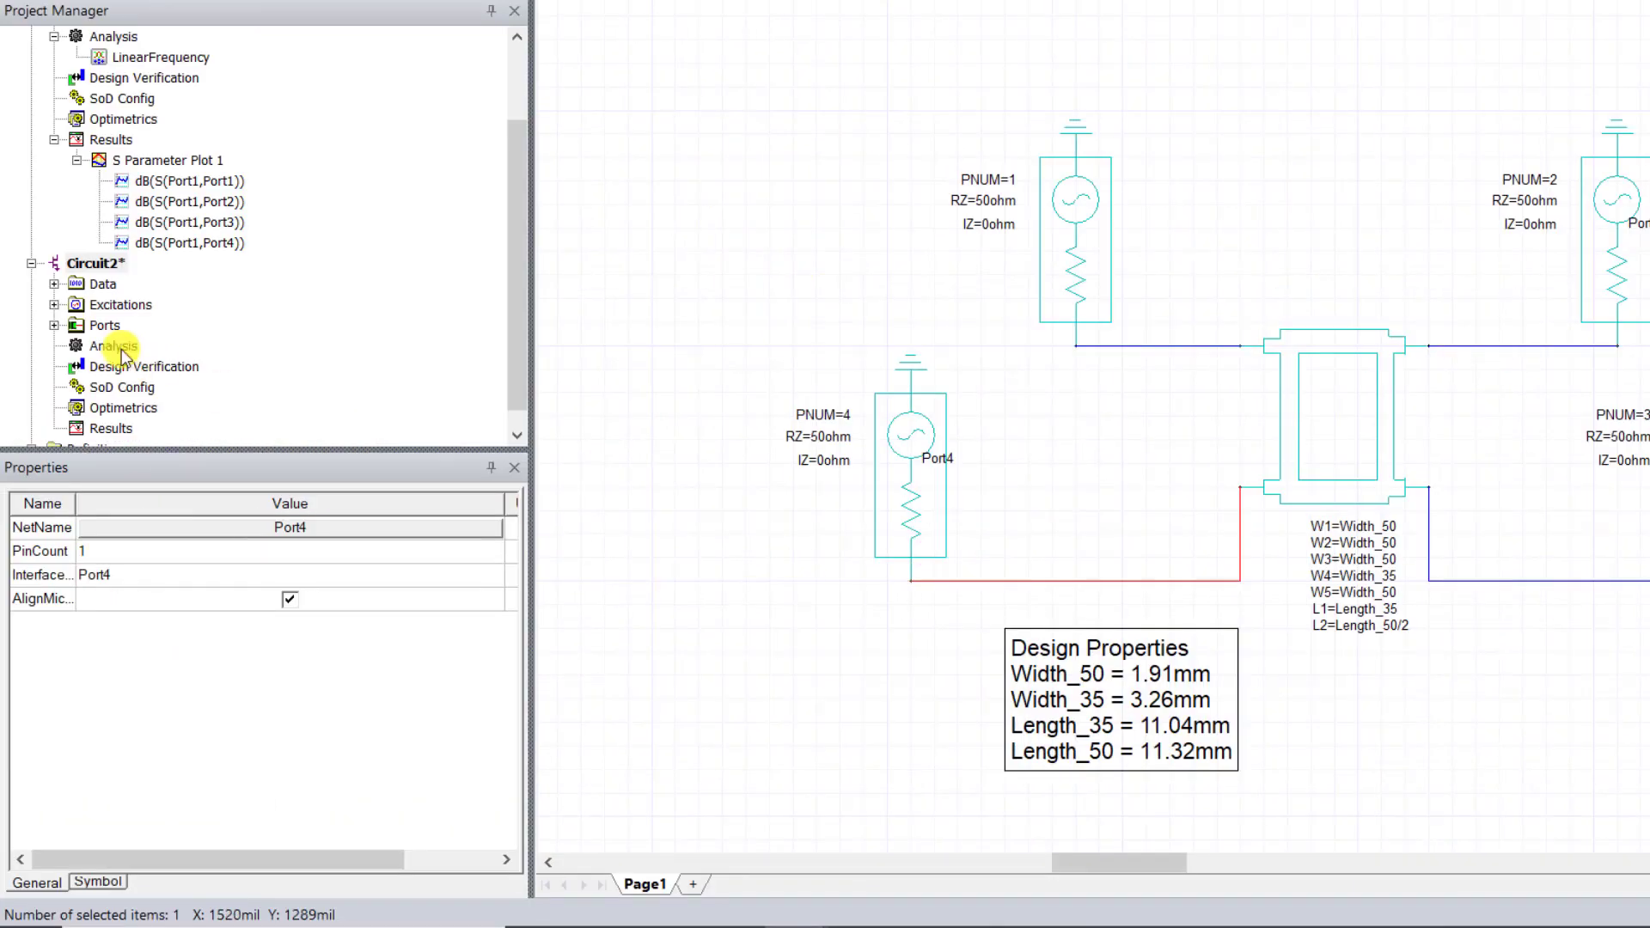
right_click(121, 347)
mouse_move(257, 417)
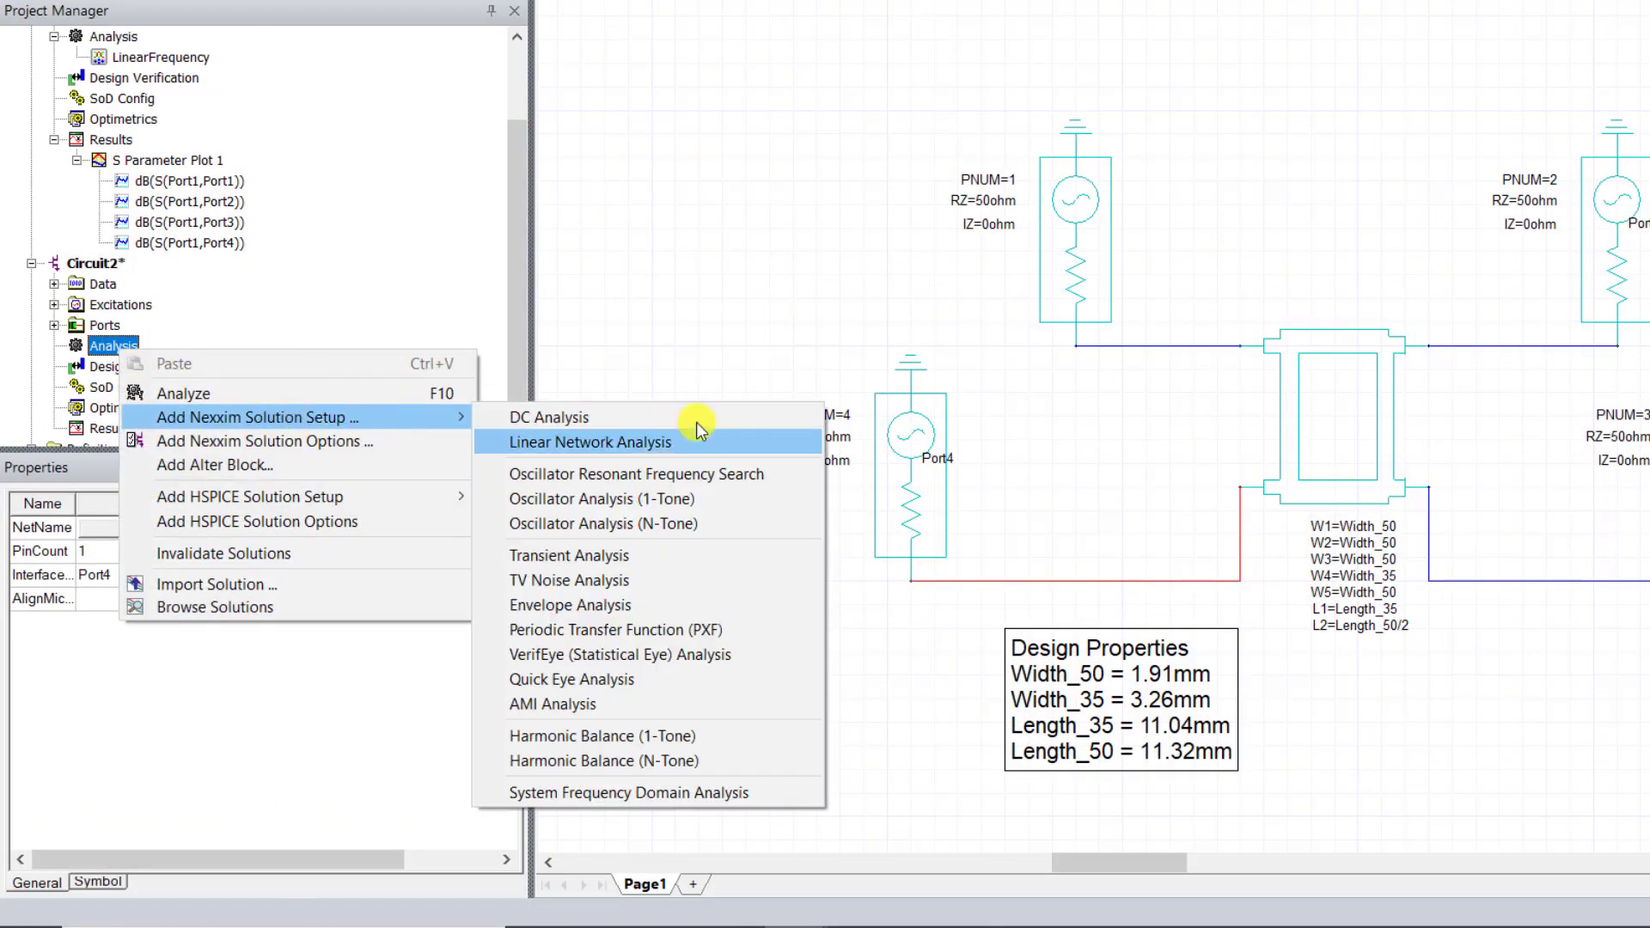
click(739, 441)
click(1146, 181)
click(1162, 655)
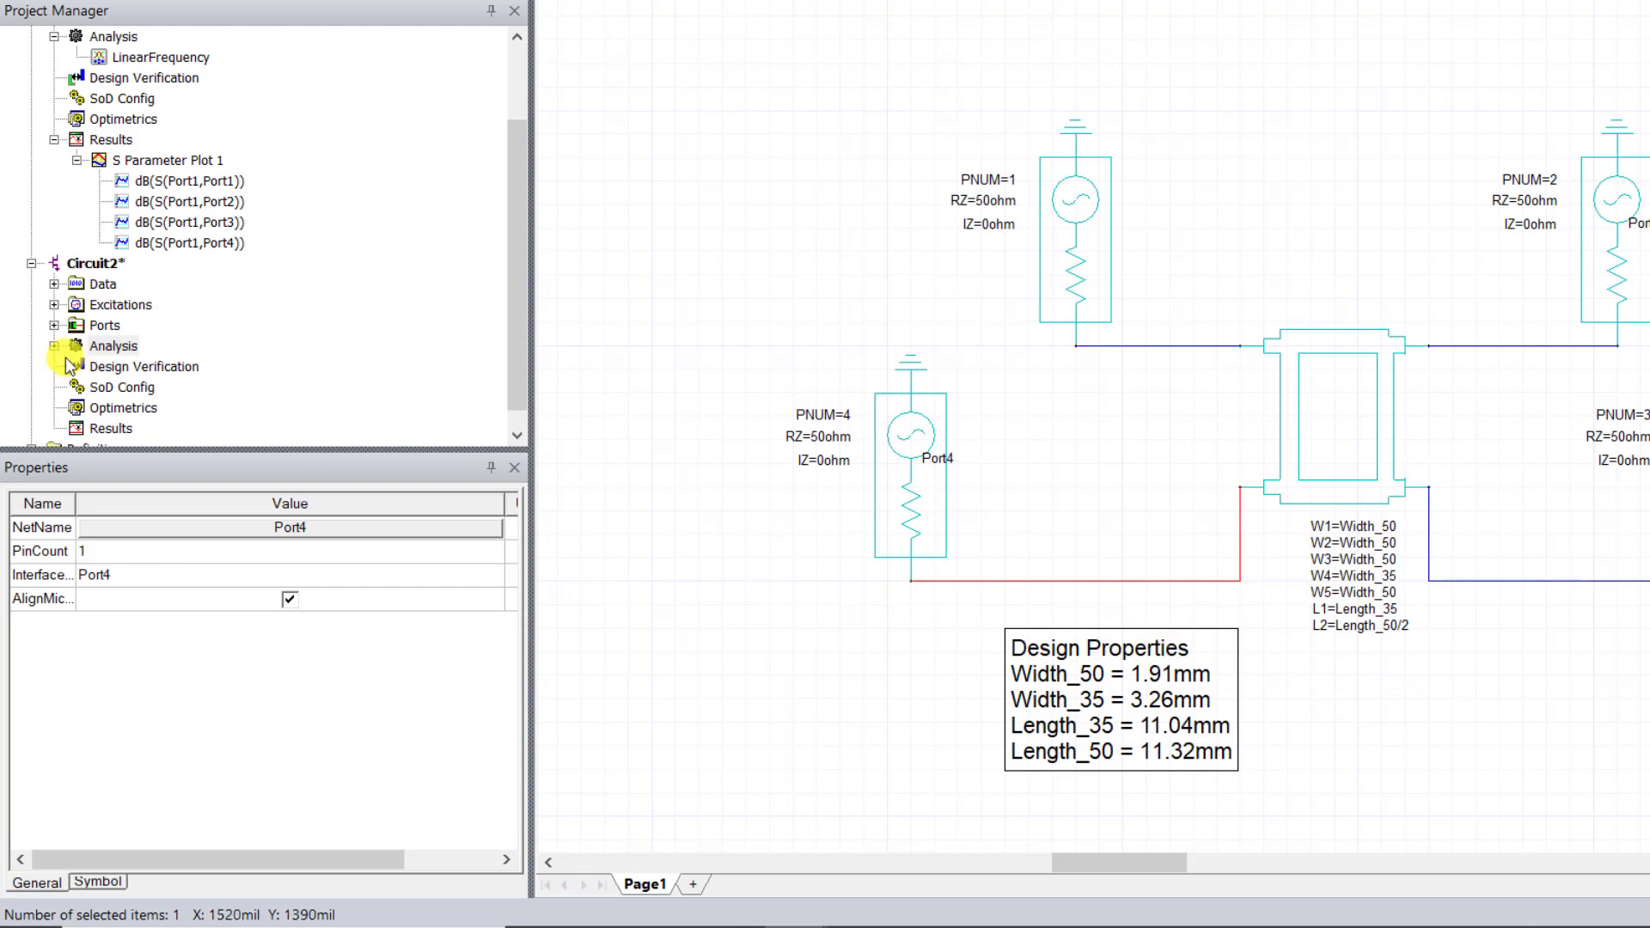
Step: Run the LinearFrequency analysis to solve Circuit2
double_click(113, 345)
right_click(129, 347)
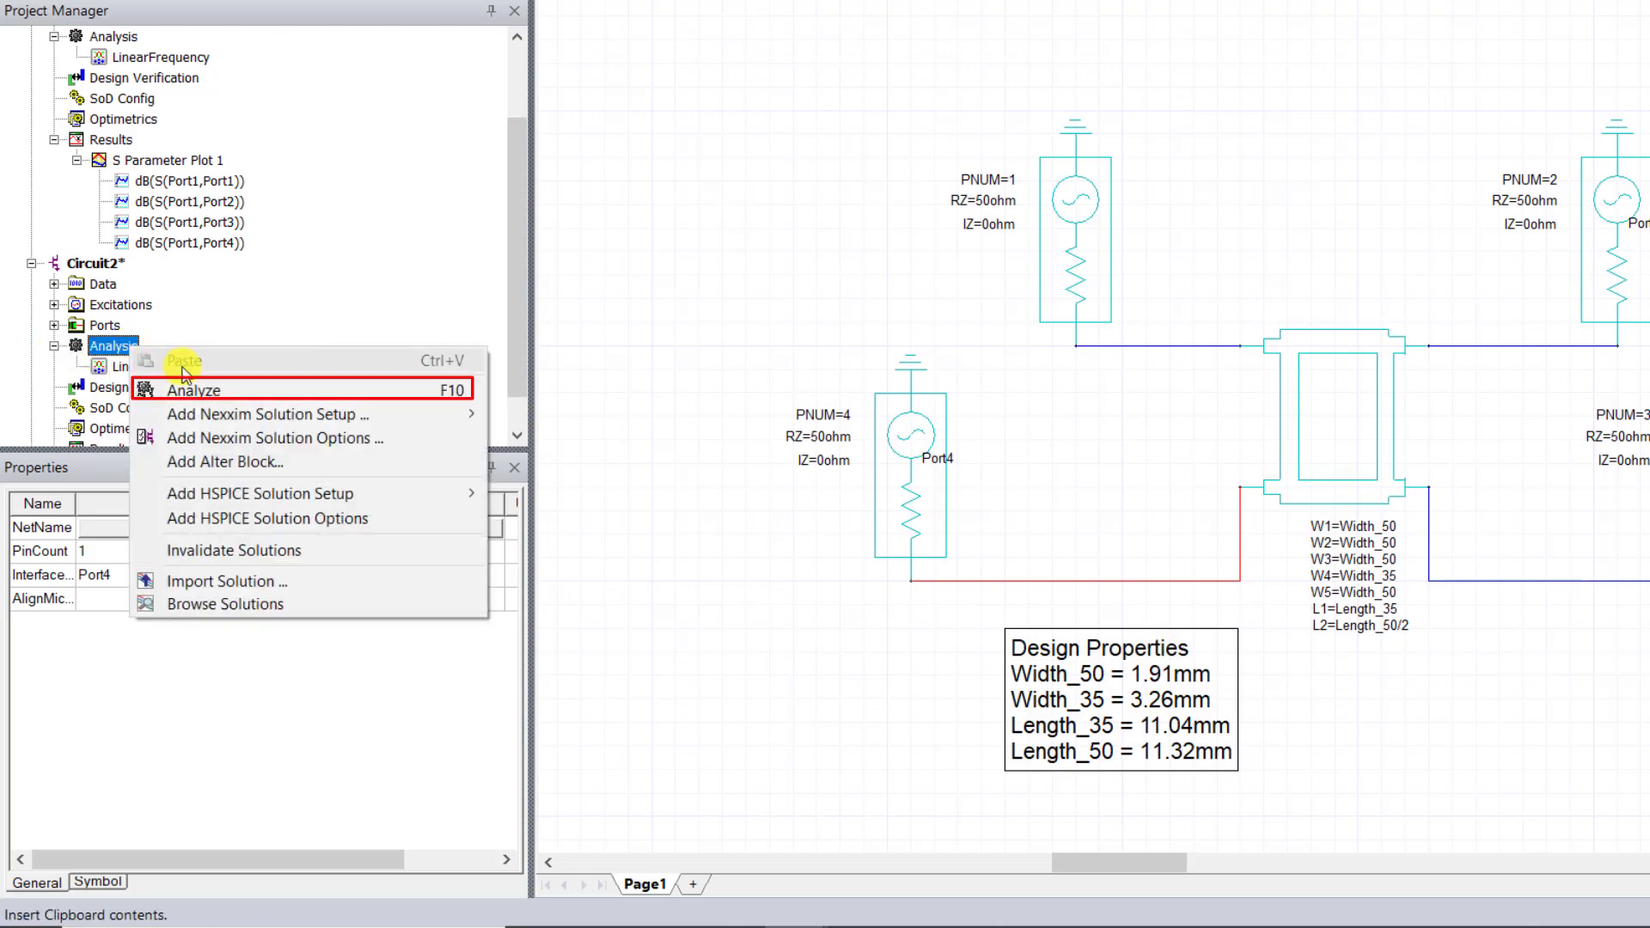
click(258, 391)
scroll(516, 370, down, 2)
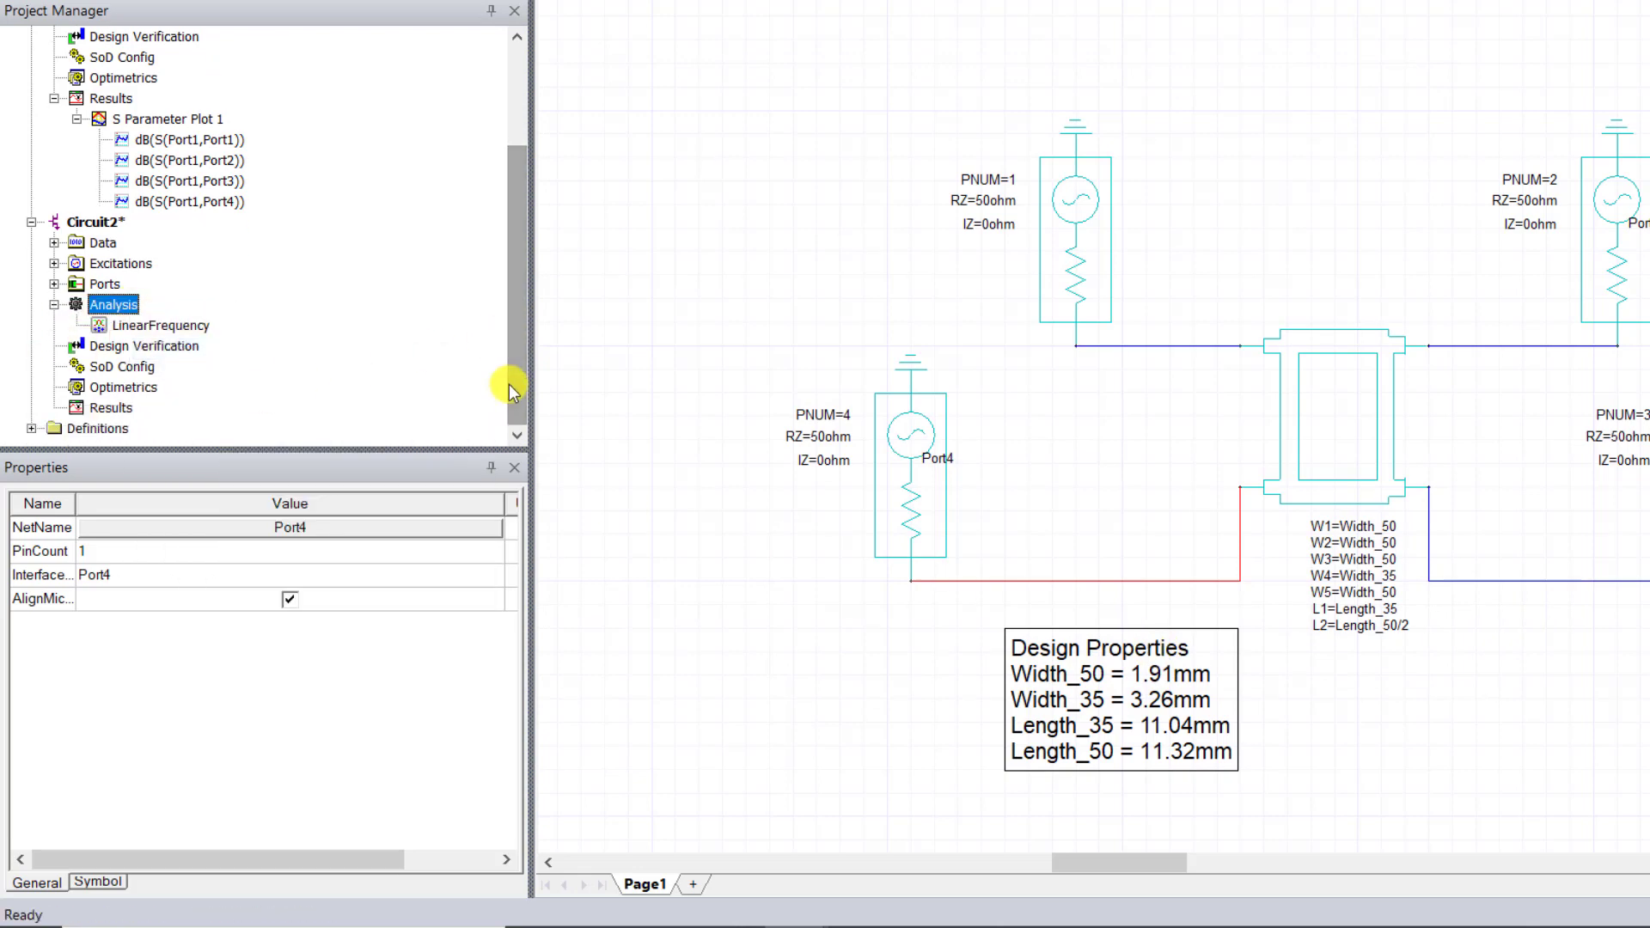
Step: Create 'S Parameter Plot 1', a rectangular plot of S(Port1,Port1) through S(Port1,Port4) in dB
right_click(110, 408)
mouse_move(250, 455)
click(633, 457)
click(346, 785)
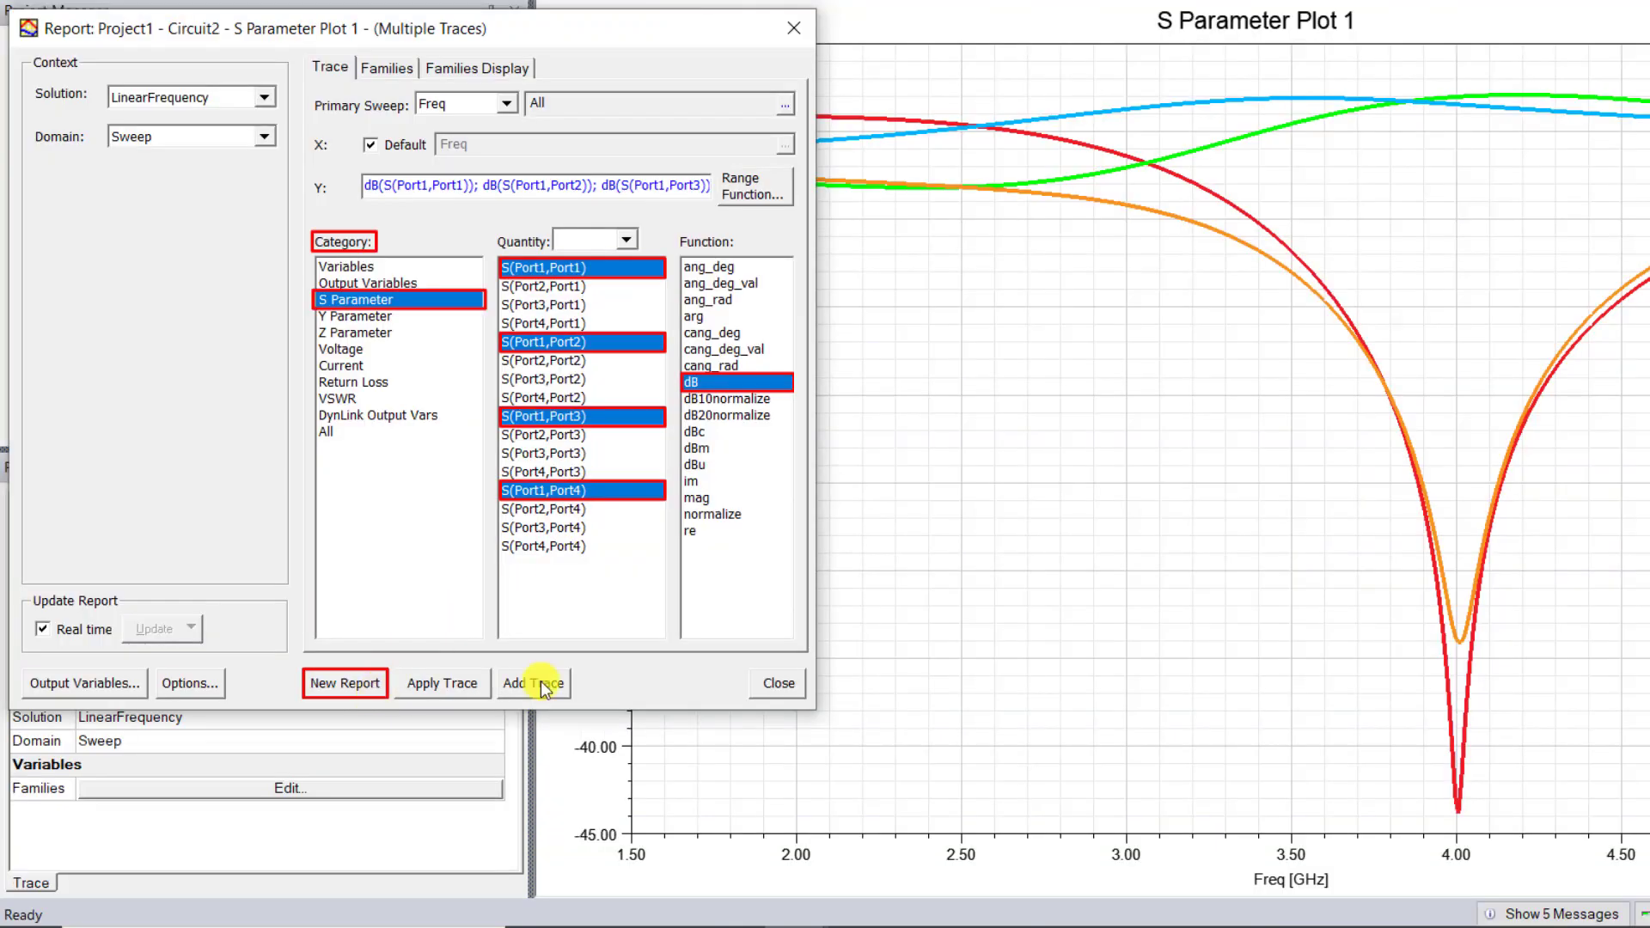
click(776, 785)
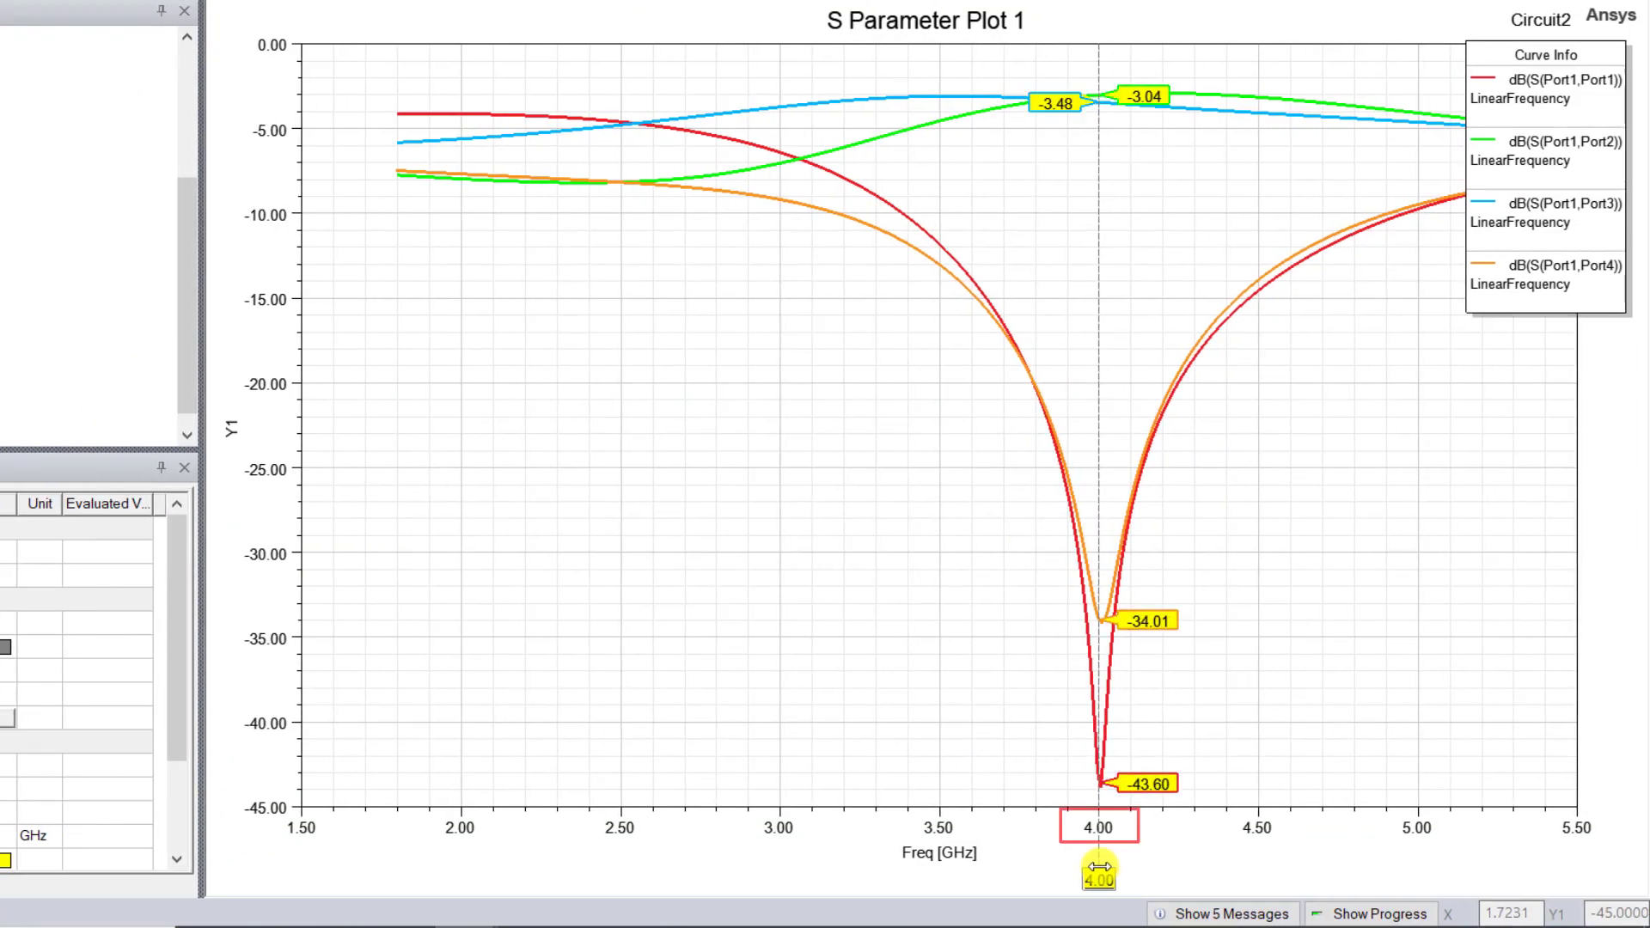